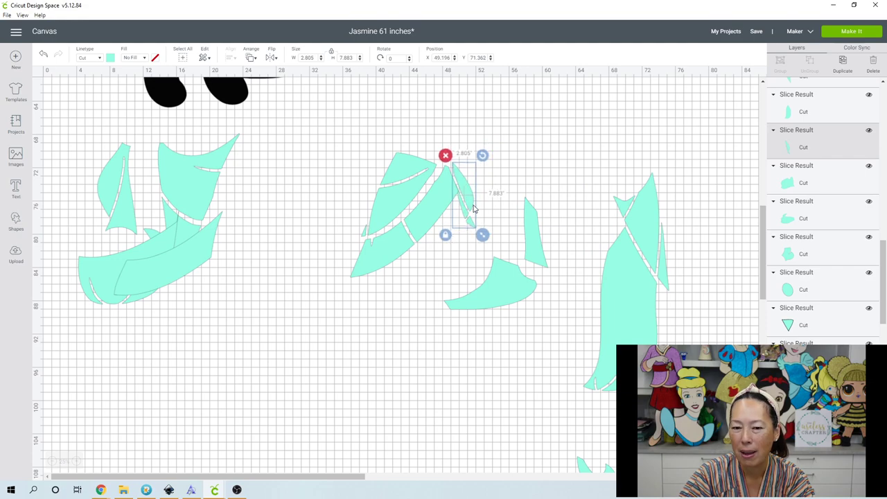
# - Move the narrow turquoise piece beside the middle group and the upper three-part slice up clear of the tall piece
pyautogui.moveTo(543, 261); pyautogui.dragTo(483, 252)
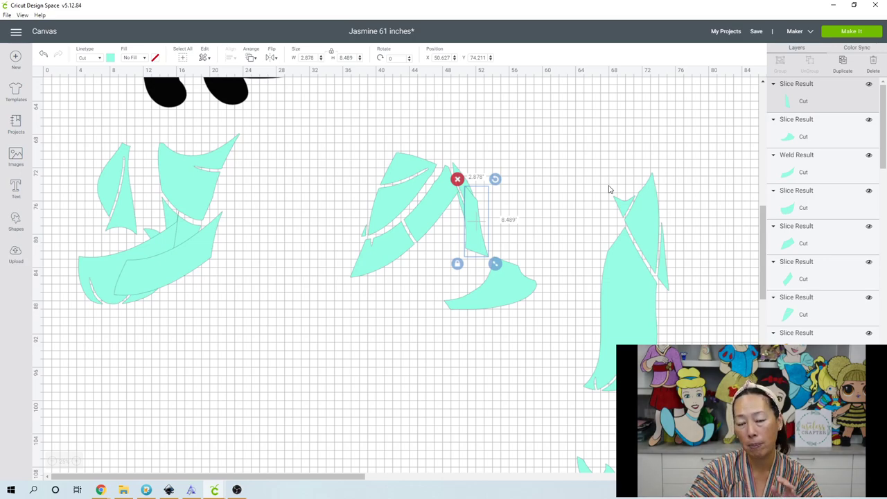
pyautogui.click(651, 311)
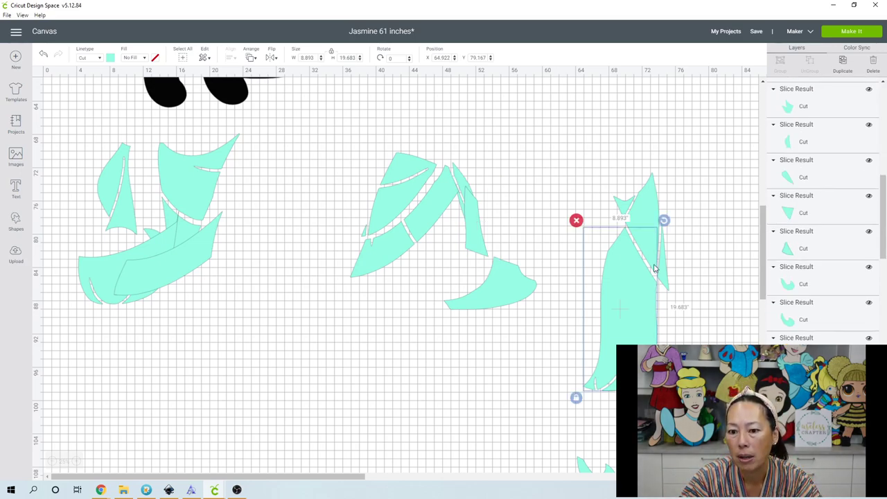
pyautogui.click(649, 194)
pyautogui.moveTo(648, 195); pyautogui.dragTo(585, 113)
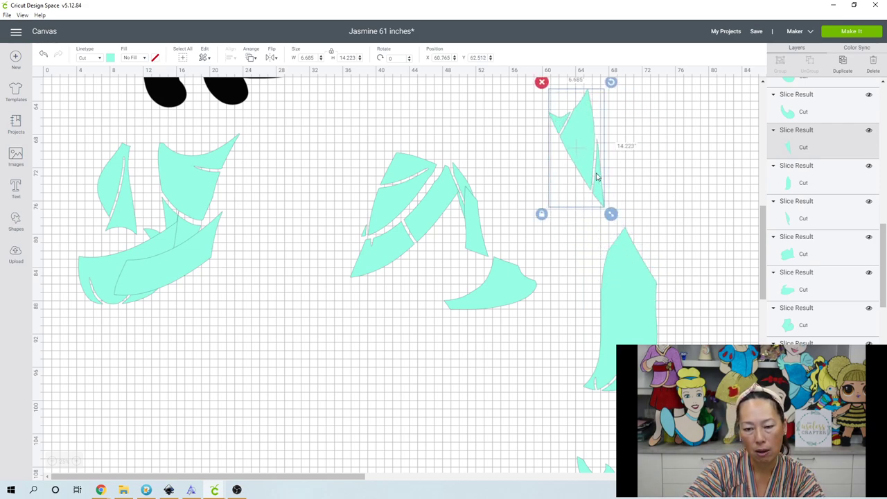
pyautogui.moveTo(600, 154); pyautogui.dragTo(579, 149)
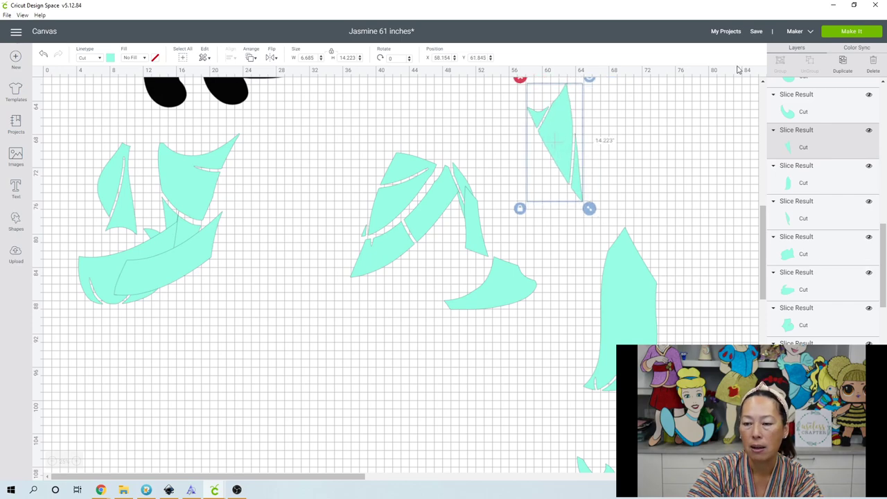
# - Isolate the largest part in a duplicate of the three-part slice and place it alongside, rotated about 21°
pyautogui.click(843, 61)
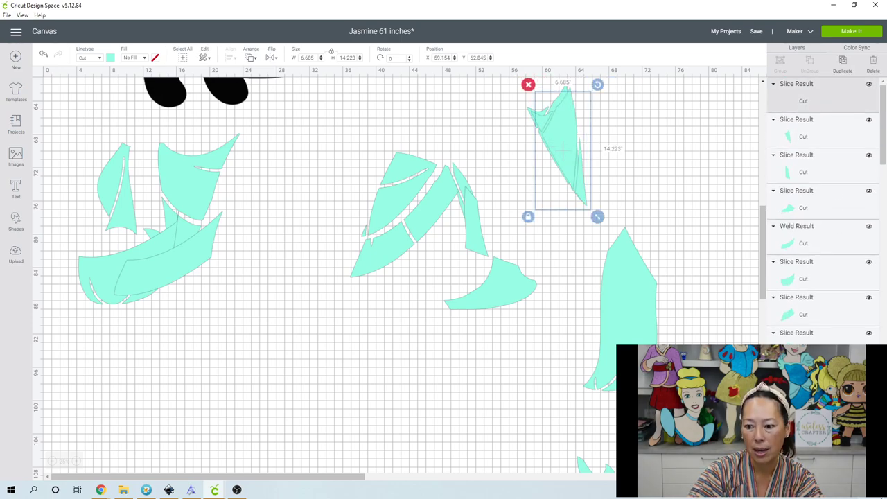
pyautogui.click(859, 479)
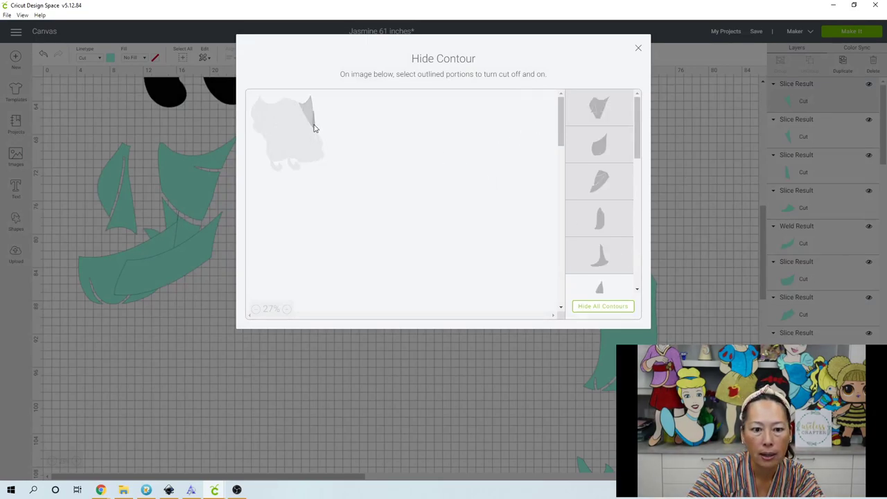
pyautogui.click(638, 53)
pyautogui.moveTo(570, 152); pyautogui.dragTo(640, 159)
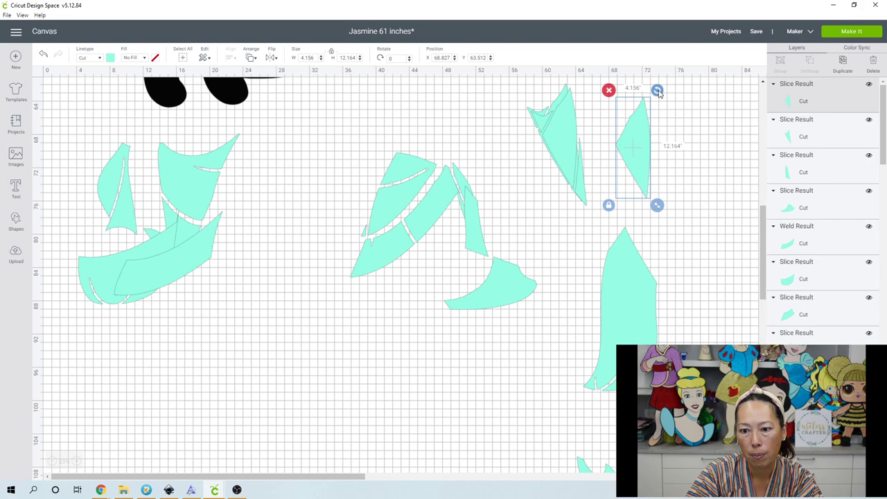
pyautogui.moveTo(657, 90); pyautogui.dragTo(673, 110)
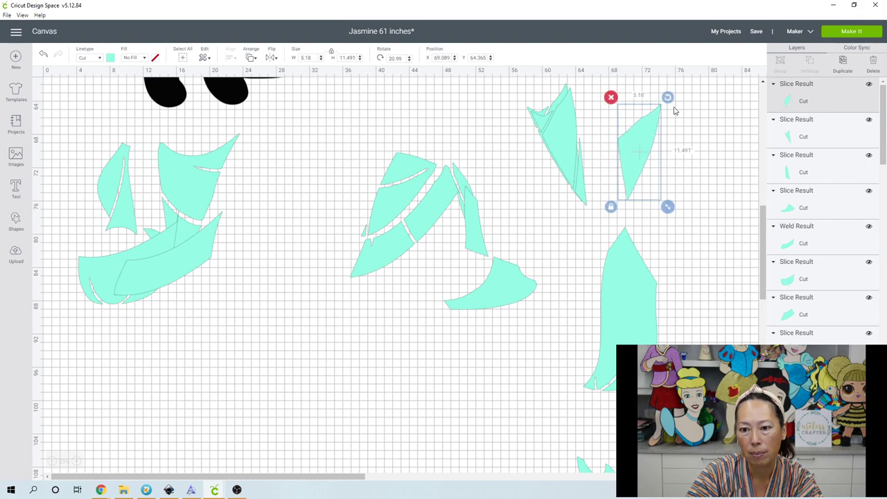
# - Isolate the small V-shaped part in another duplicate of the three-part slice and place it above the rotated part
pyautogui.click(574, 141)
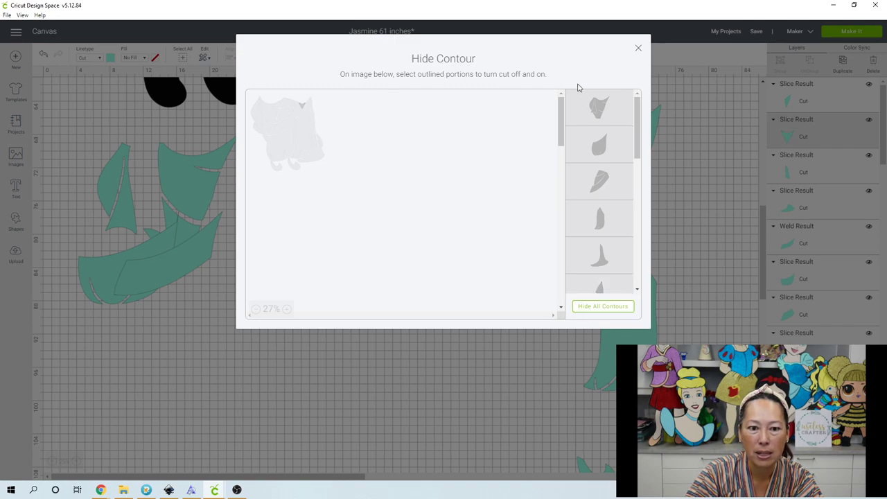
pyautogui.click(638, 51)
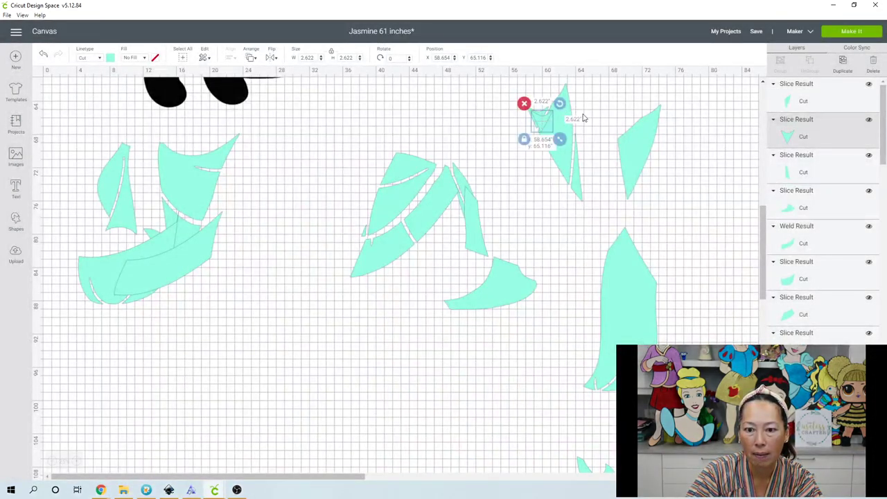
pyautogui.moveTo(543, 124); pyautogui.dragTo(628, 110)
# - Hide all contours of the original three-part slice except the narrow sliver, and place the sliver beside the rotated part
pyautogui.click(578, 166)
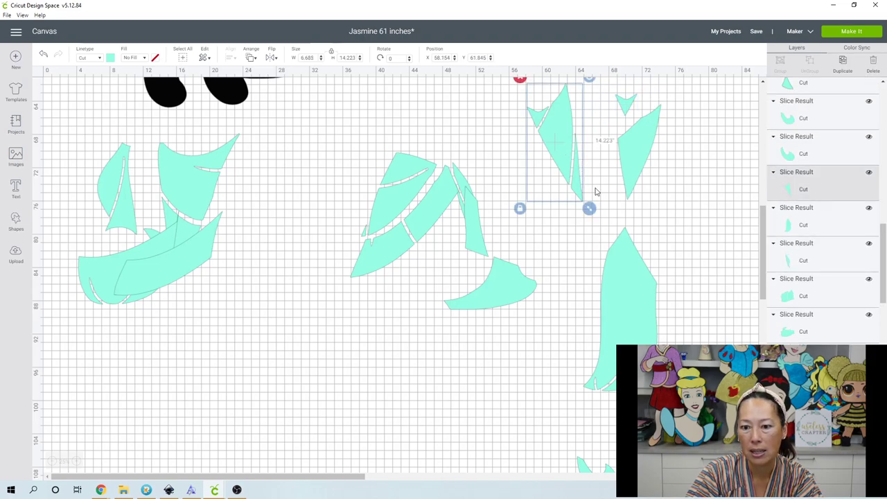
pyautogui.click(864, 465)
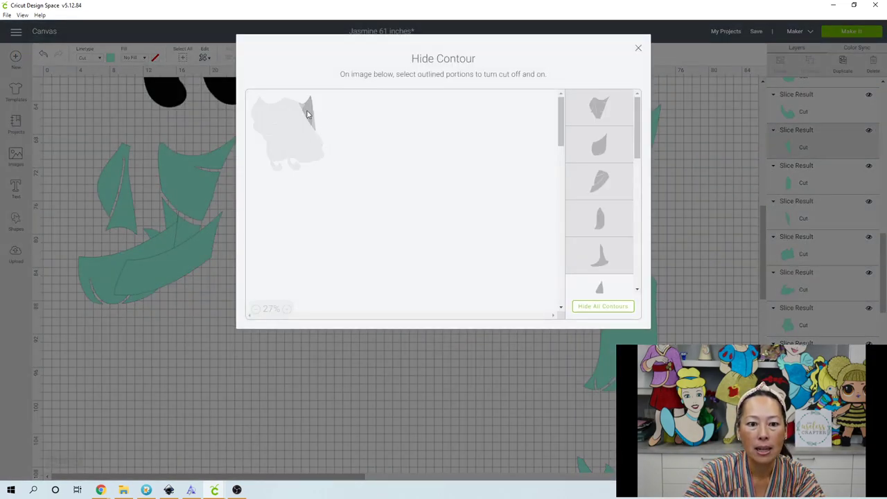
pyautogui.click(303, 108)
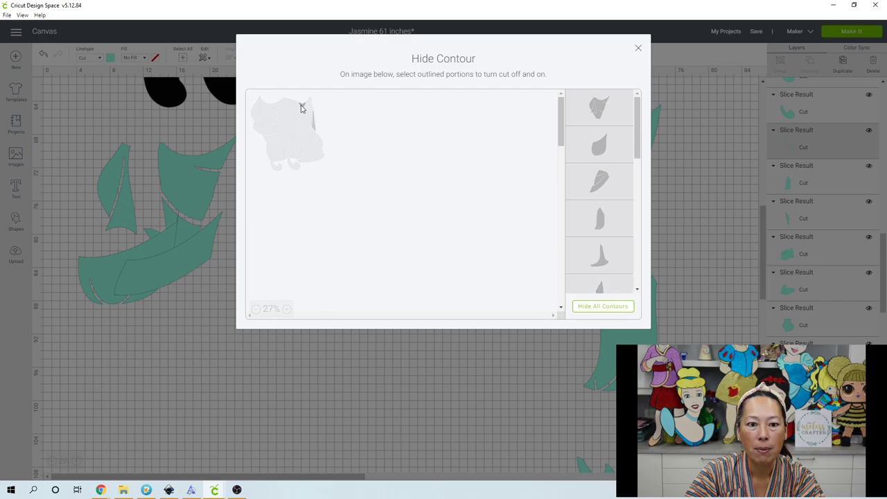
pyautogui.click(637, 50)
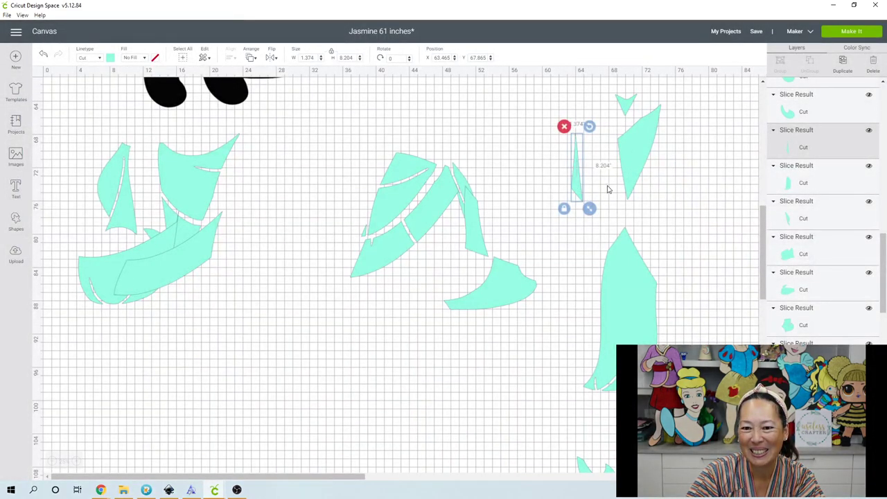
pyautogui.moveTo(608, 188); pyautogui.dragTo(656, 182)
# - Move the tall turquoise piece to the empty canvas area below the other garment groups
pyautogui.scroll(-3, 617, 230)
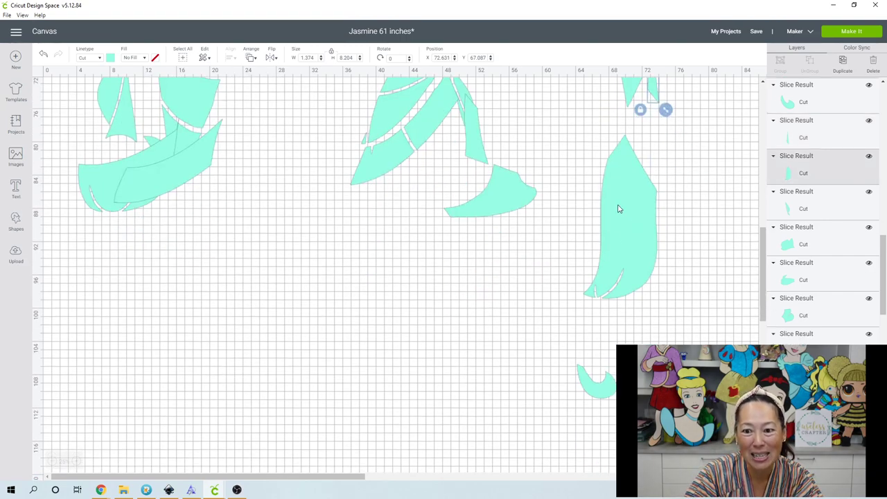
pyautogui.moveTo(618, 206); pyautogui.dragTo(323, 305)
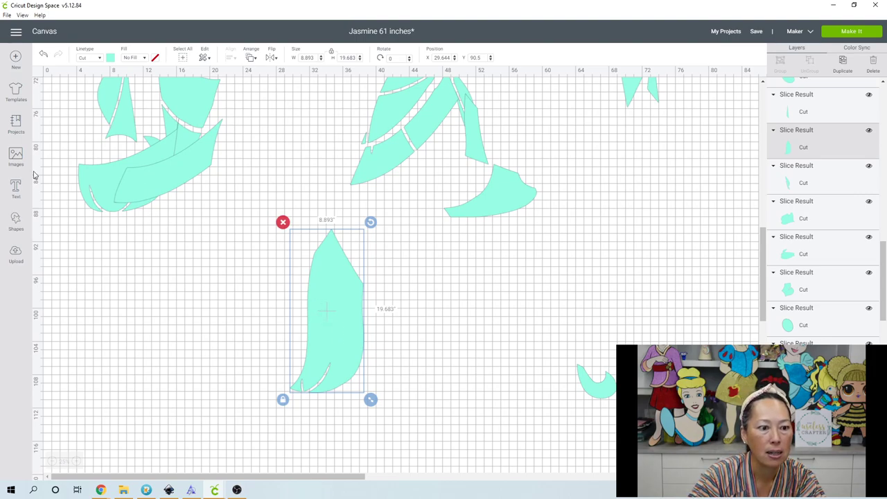
# - Add a curved stroke as text in the I Love Glitter font and enlarge it to about 15 in wide
pyautogui.click(19, 188)
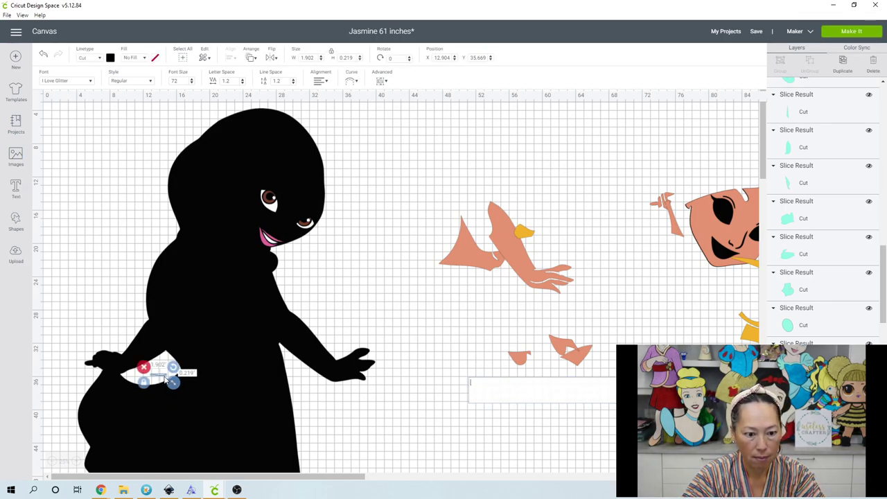
pyautogui.moveTo(161, 378); pyautogui.dragTo(408, 448)
pyautogui.scroll(-5, 443, 374)
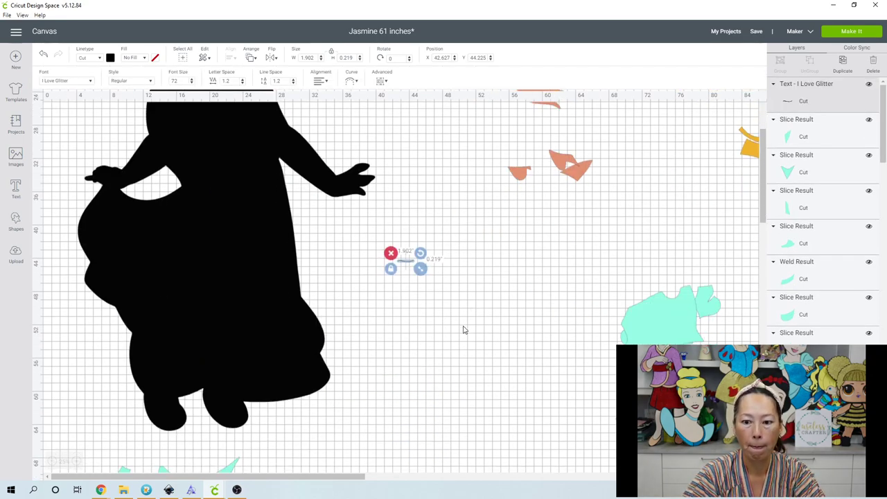
pyautogui.moveTo(403, 260); pyautogui.dragTo(699, 409)
pyautogui.click(427, 275)
pyautogui.click(408, 263)
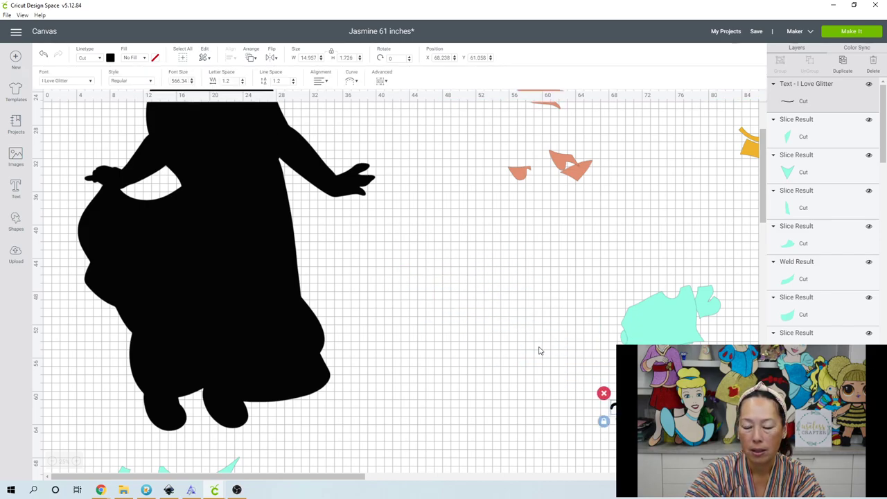
# - Move the curved black stroke across the canvas onto the middle of the tall turquoise piece
pyautogui.scroll(-5, 451, 402)
pyautogui.moveTo(358, 475); pyautogui.dragTo(526, 481)
pyautogui.scroll(-3, 481, 398)
pyautogui.scroll(3, 480, 398)
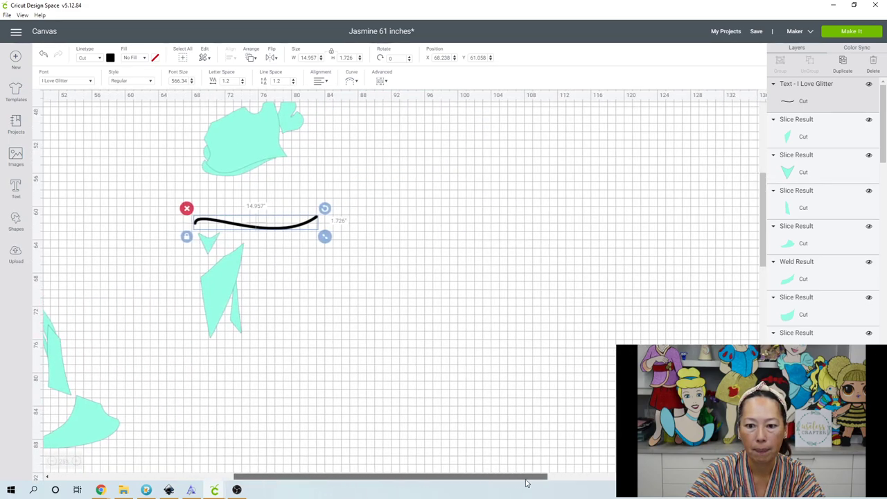
pyautogui.scroll(-3, 457, 370)
pyautogui.scroll(-3, 449, 374)
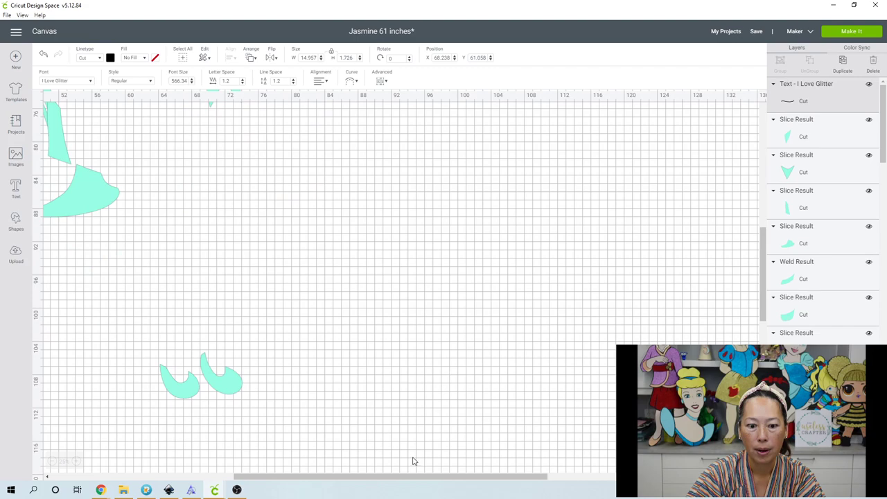
pyautogui.moveTo(409, 477); pyautogui.dragTo(364, 465)
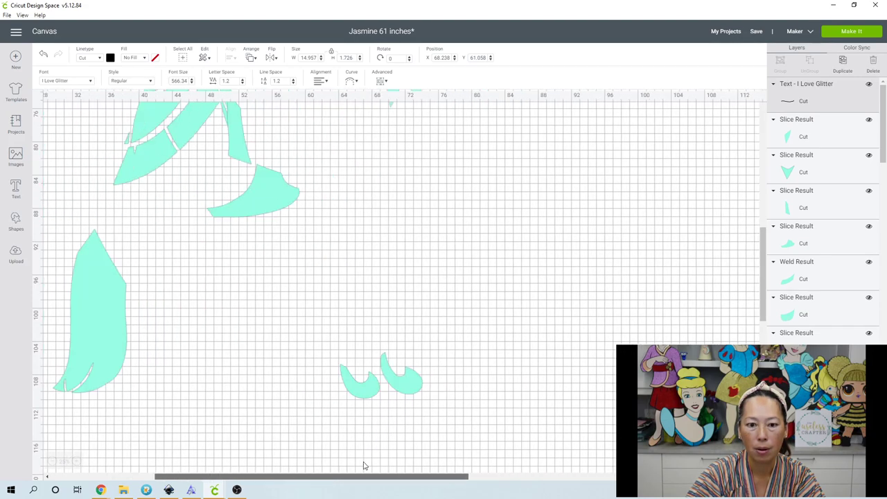
pyautogui.scroll(7, 361, 325)
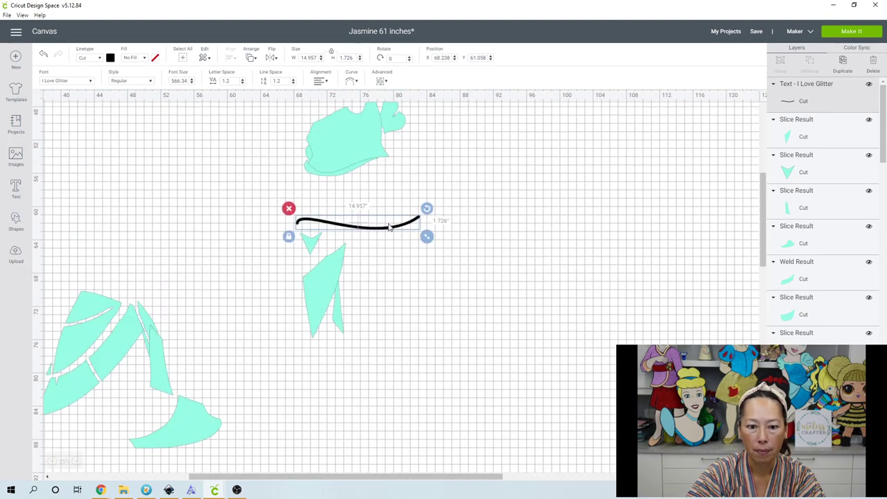
pyautogui.moveTo(388, 231); pyautogui.dragTo(127, 435)
pyautogui.moveTo(261, 478); pyautogui.dragTo(152, 478)
pyautogui.scroll(-6, 208, 366)
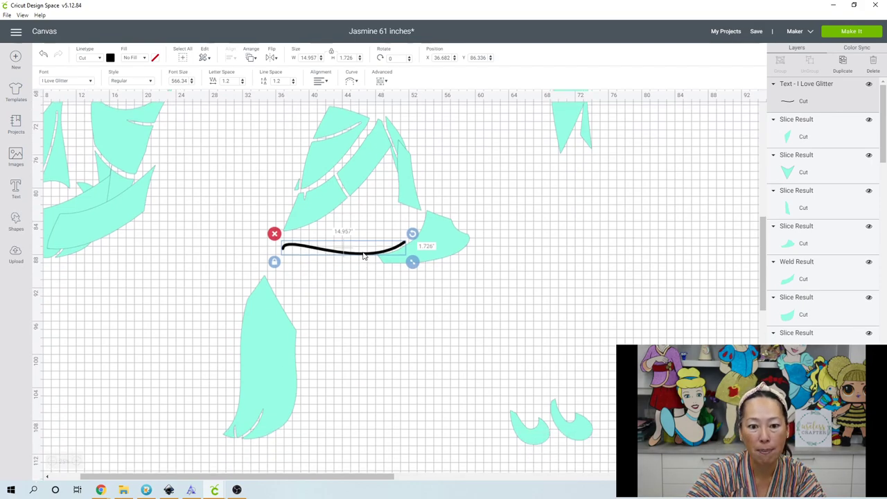
pyautogui.moveTo(364, 255); pyautogui.dragTo(341, 356)
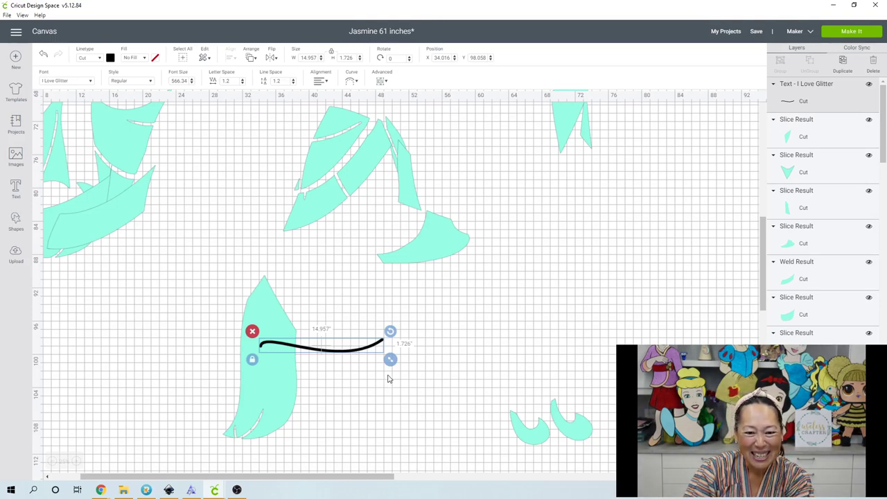
# - Shrink the curved stroke to about 10.25 in wide and position it across the tall piece, rotated about 4°
pyautogui.moveTo(395, 362); pyautogui.dragTo(309, 386)
pyautogui.click(201, 363)
pyautogui.click(235, 361)
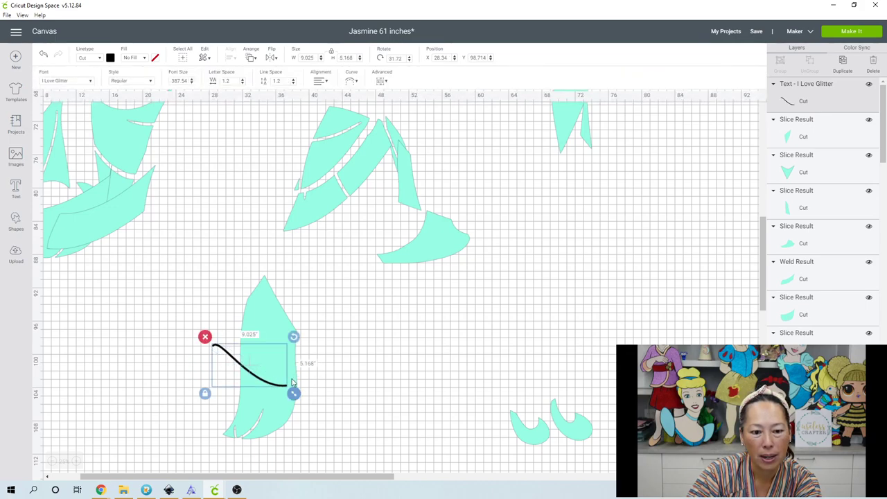
pyautogui.moveTo(295, 336); pyautogui.dragTo(275, 317)
pyautogui.click(227, 406)
pyautogui.click(214, 371)
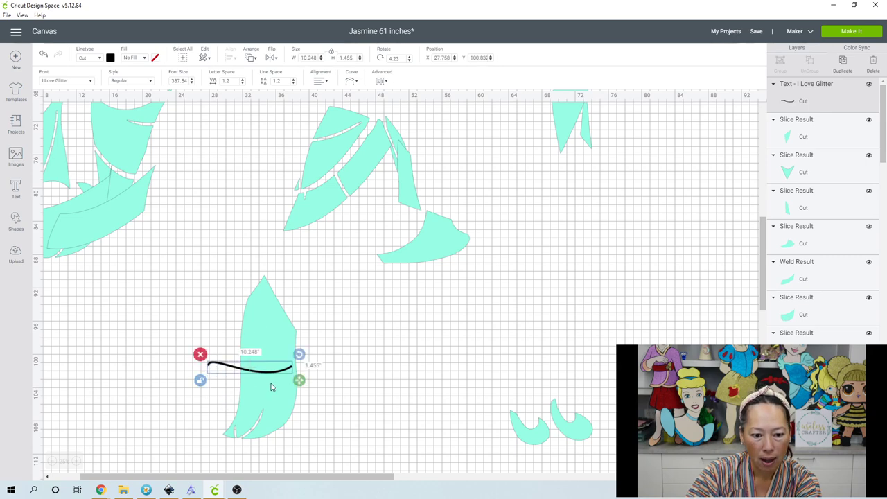
# - Enlarge the curved stroke to about 16.1 in wide and rotate it to about 24° so it crosses the tall piece diagonally
pyautogui.moveTo(298, 380); pyautogui.dragTo(347, 393)
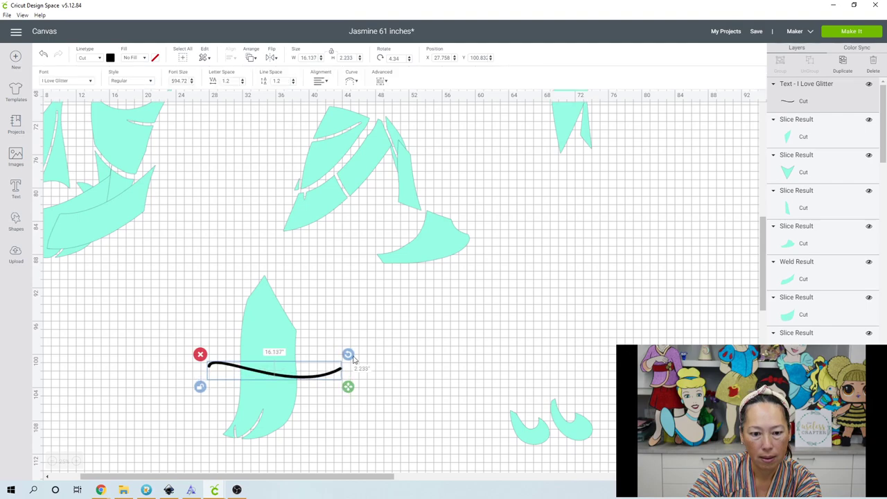
pyautogui.click(381, 352)
pyautogui.click(300, 378)
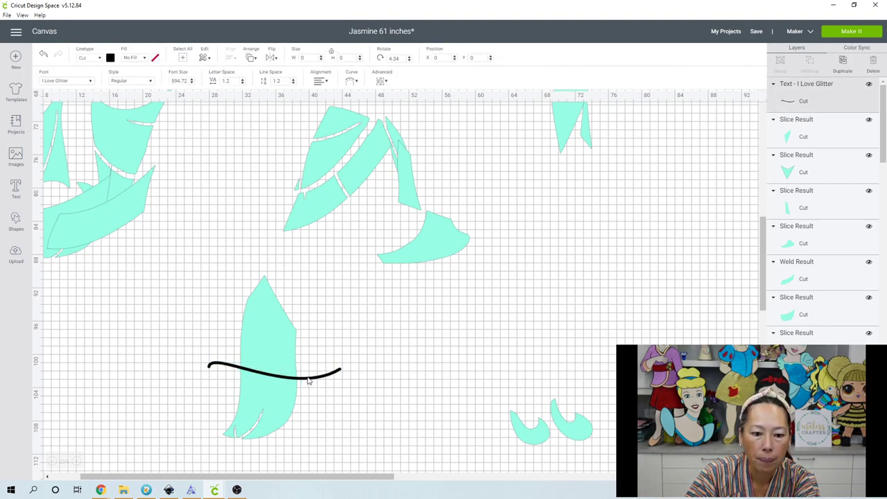
pyautogui.moveTo(348, 355); pyautogui.dragTo(349, 379)
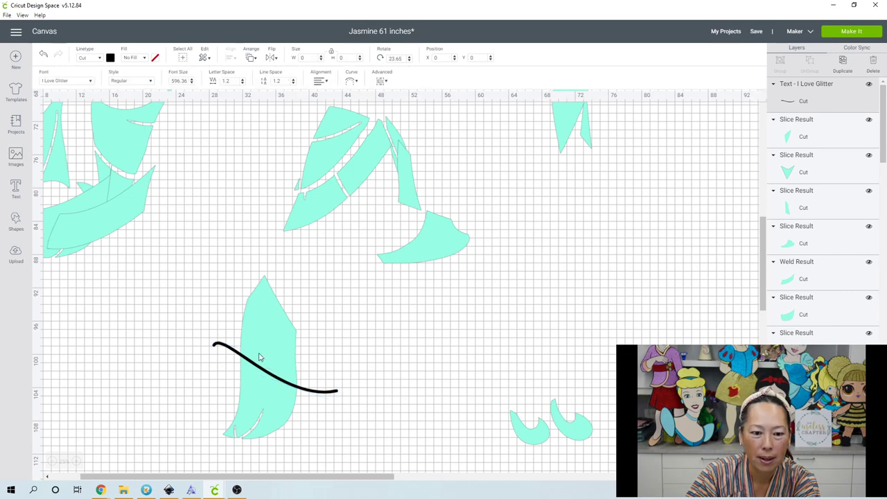
# - Slice the tall turquoise piece with the curved stroke and move the leftover stroke pieces aside
pyautogui.click(313, 448)
pyautogui.moveTo(313, 448); pyautogui.dragTo(245, 342)
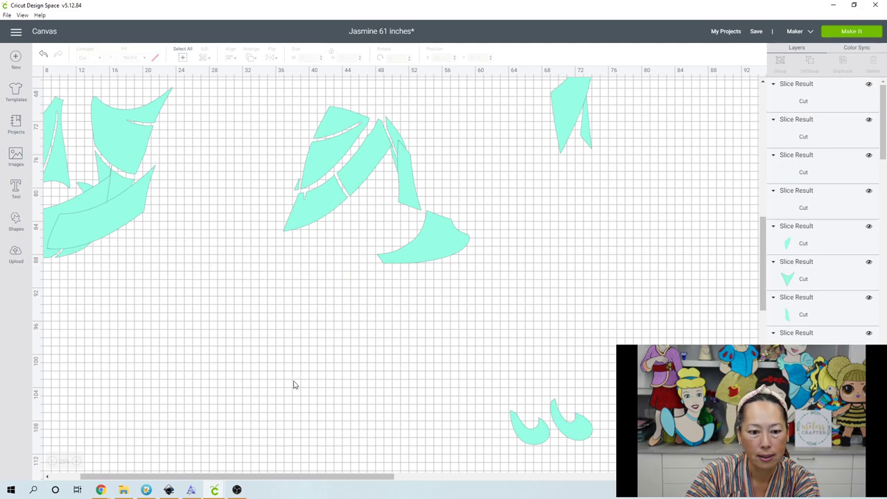
pyautogui.moveTo(286, 382); pyautogui.dragTo(415, 379)
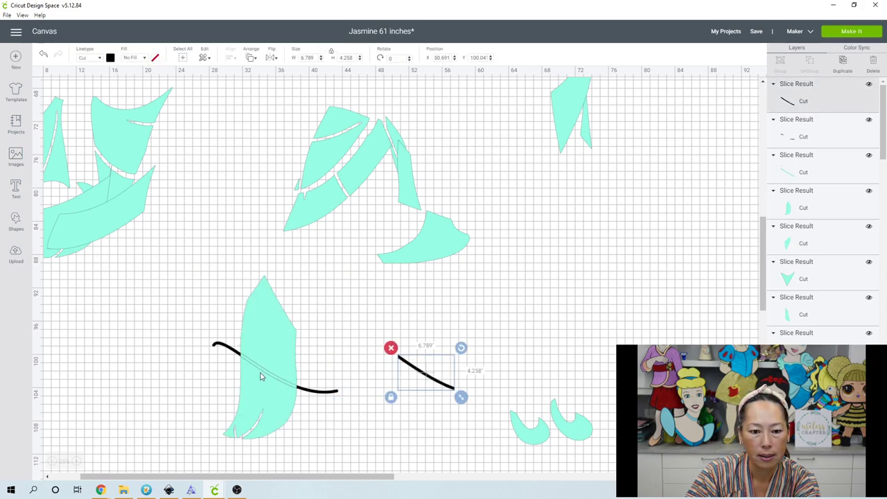
pyautogui.moveTo(268, 376); pyautogui.dragTo(418, 374)
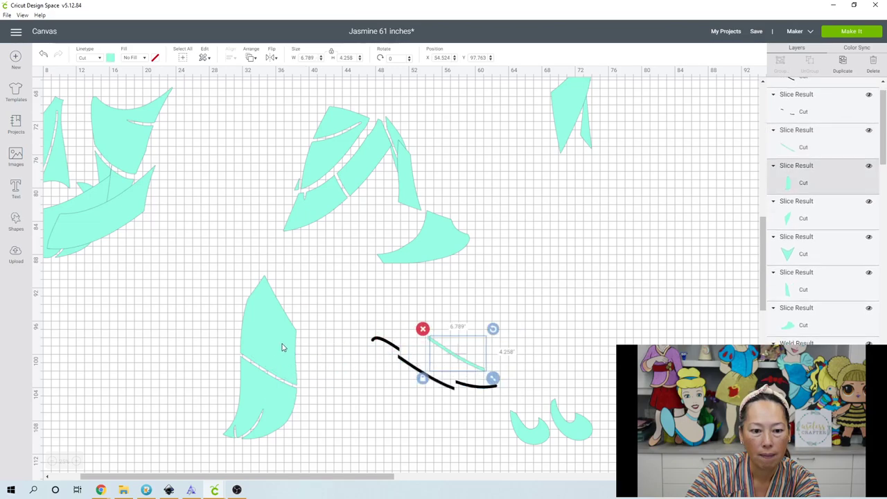
# - Move the tall sliced turquoise piece to clear space, duplicate it, and hide the lower section's contour in the copy
pyautogui.click(282, 347)
pyautogui.moveTo(282, 347); pyautogui.dragTo(246, 326)
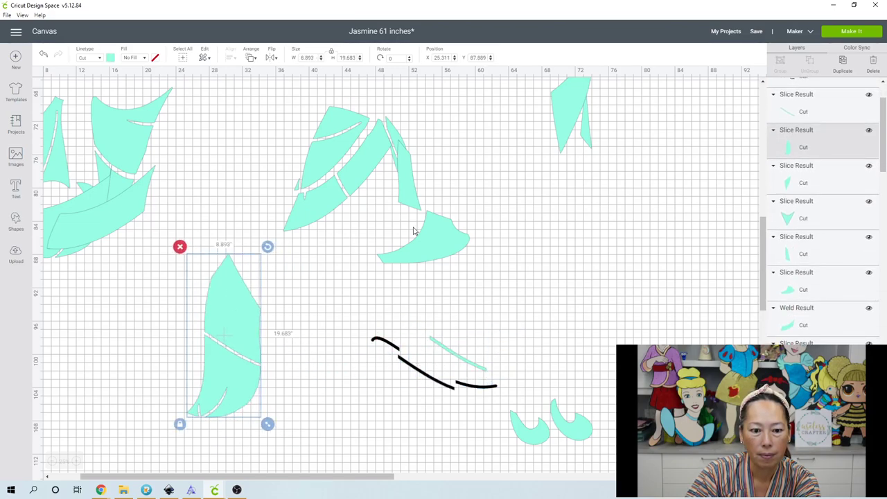
pyautogui.click(841, 63)
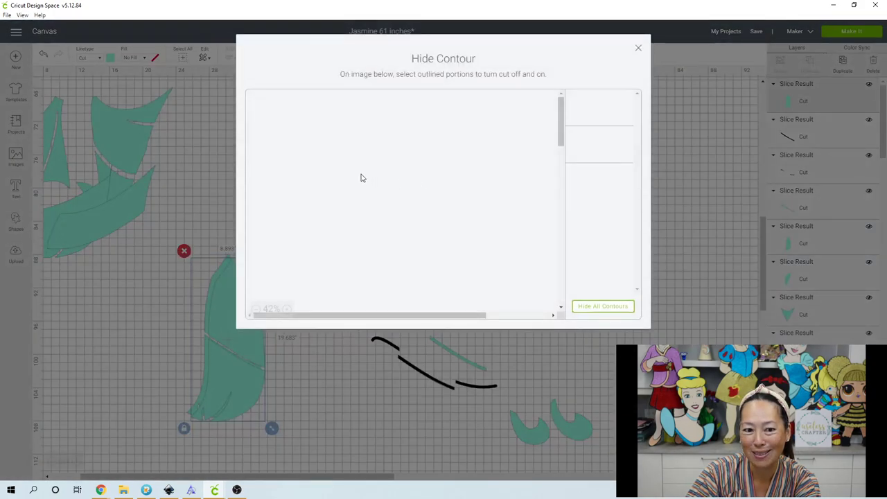
pyautogui.click(281, 182)
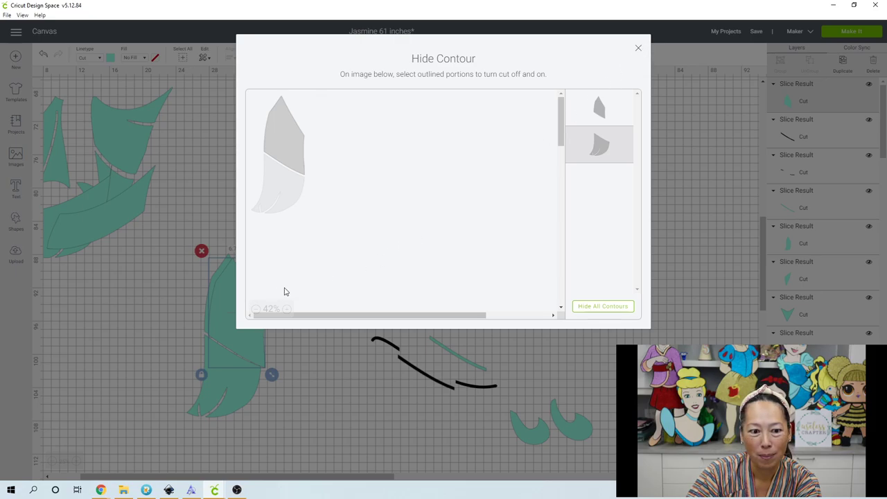
pyautogui.click(638, 50)
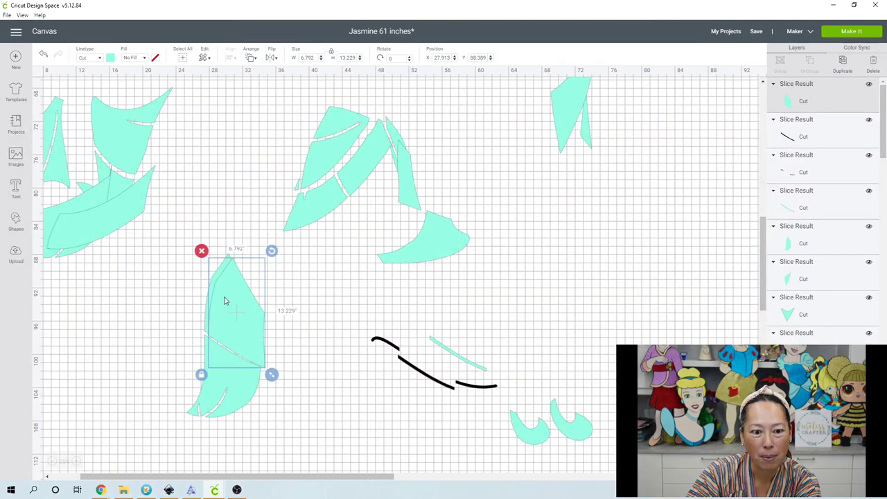
# - Rotate the separated upper section to about 337° and place it with the other turquoise garment pieces
pyautogui.moveTo(224, 300); pyautogui.dragTo(282, 304)
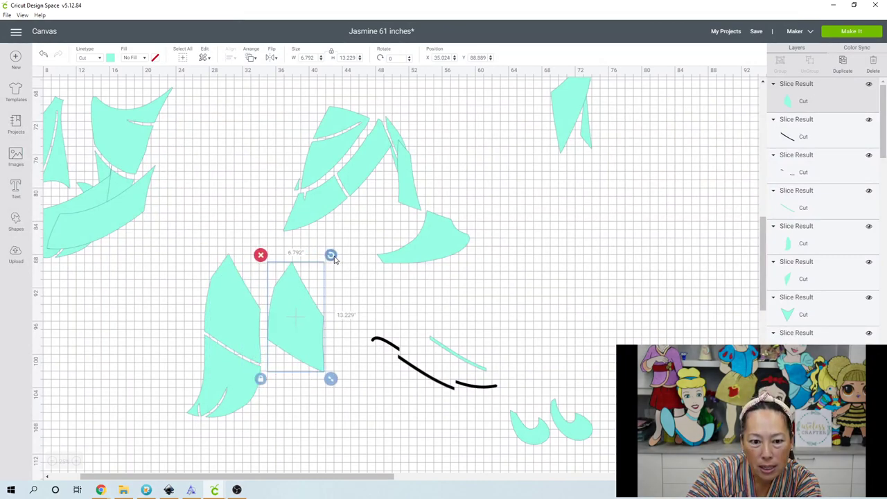
pyautogui.moveTo(331, 255); pyautogui.dragTo(303, 247)
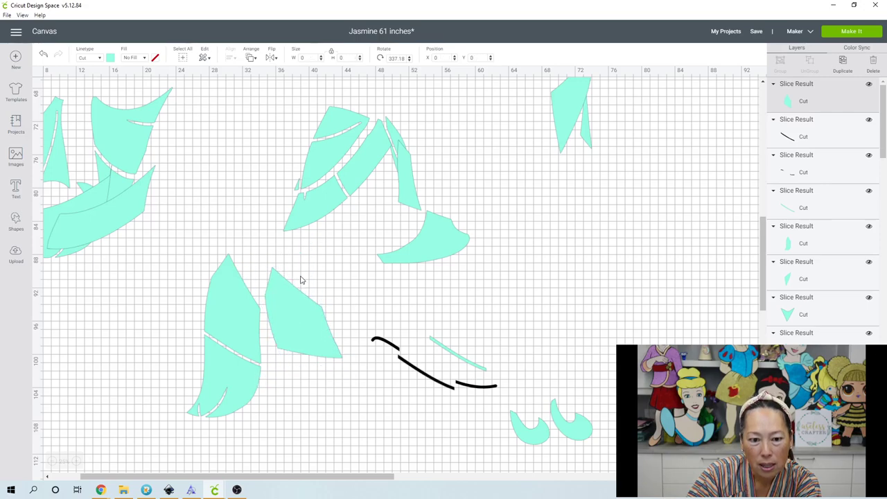
pyautogui.moveTo(295, 307); pyautogui.dragTo(332, 248)
# - Hide the upper section's contour in the original tall piece and move its lower section to the other turquoise pieces
pyautogui.click(242, 342)
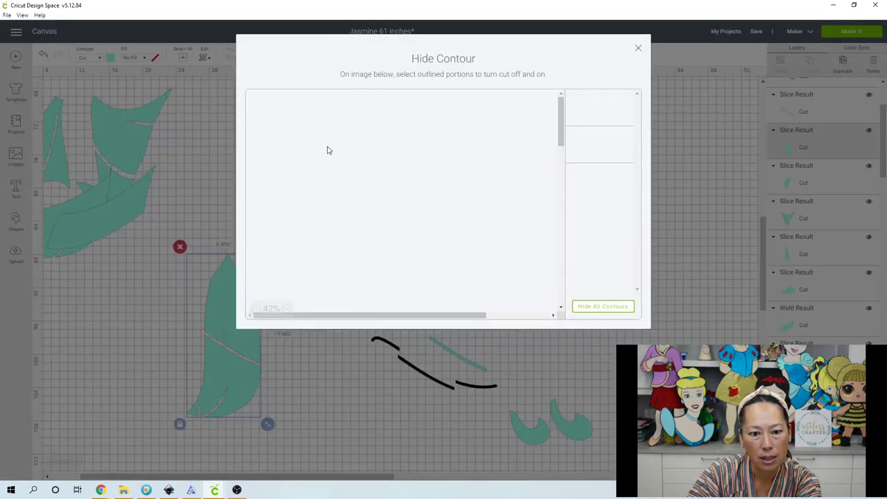
pyautogui.click(292, 165)
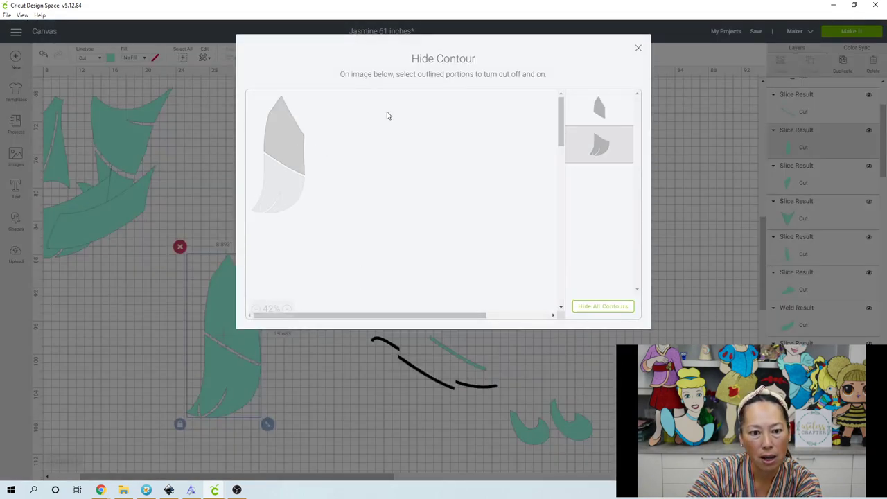
pyautogui.click(282, 112)
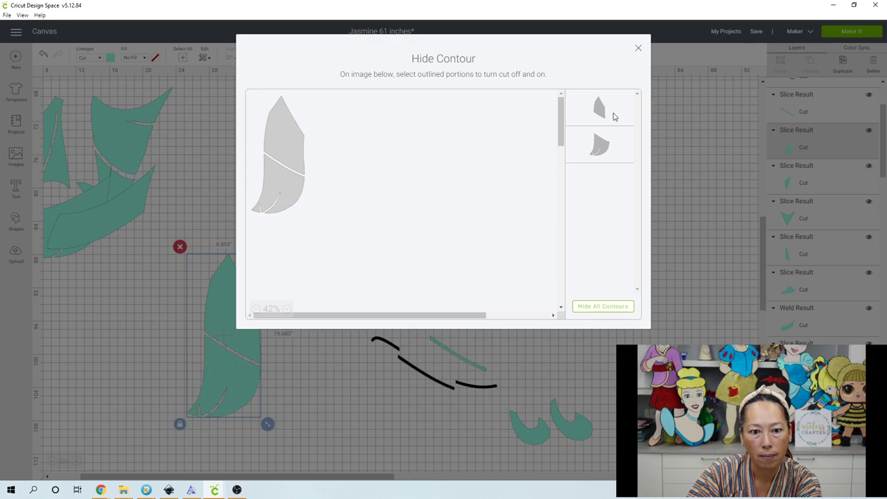
pyautogui.click(613, 117)
pyautogui.click(639, 50)
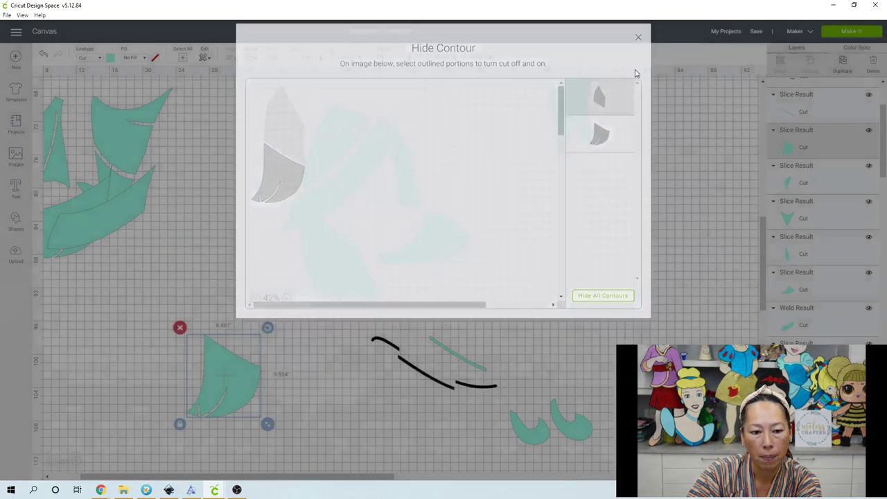
pyautogui.moveTo(223, 363); pyautogui.dragTo(371, 183)
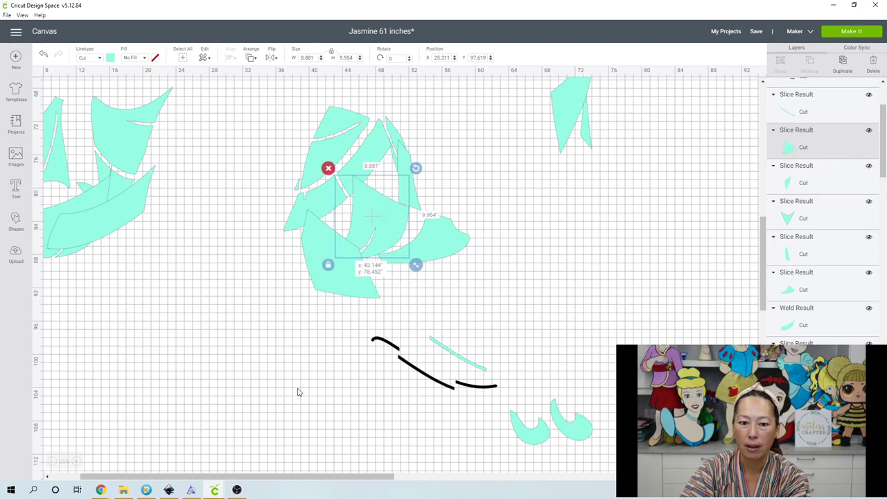
# - Delete the leftover black stroke segments and the thin turquoise sliver
pyautogui.click(331, 333)
pyautogui.moveTo(335, 334); pyautogui.dragTo(494, 391)
pyautogui.press('Delete')
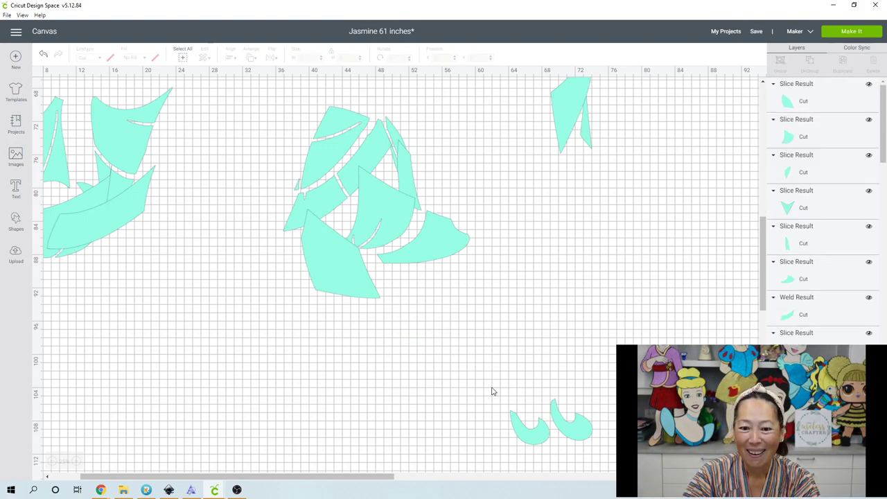
# - Move the white eyes and teeth layer off the black silhouette's face onto the empty canvas beside it
pyautogui.scroll(5, 287, 453)
pyautogui.scroll(5, 285, 387)
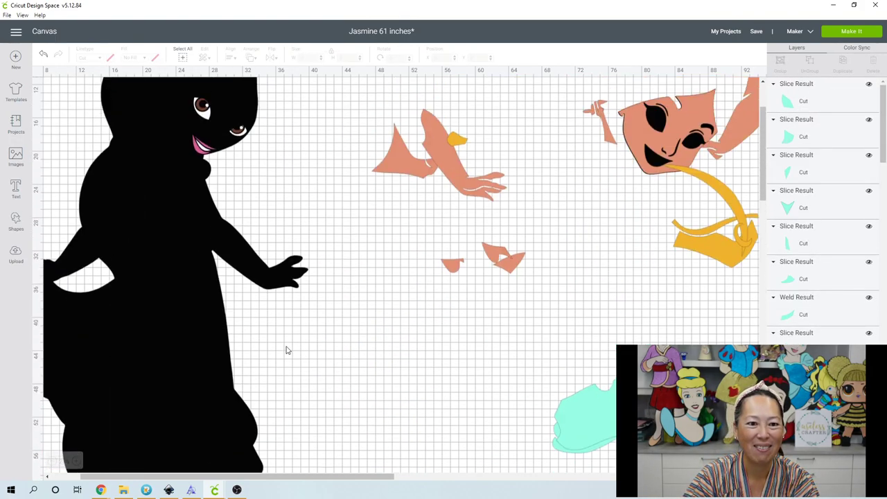
pyautogui.moveTo(200, 208); pyautogui.dragTo(363, 135)
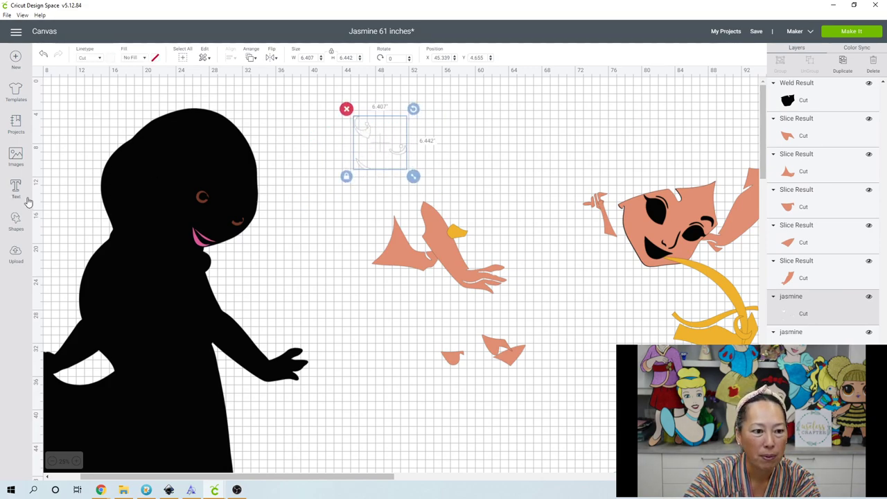
# - Insert a square, enlarge it to about 9.4 in, and place it on the canvas beside the silhouette's head
pyautogui.click(16, 223)
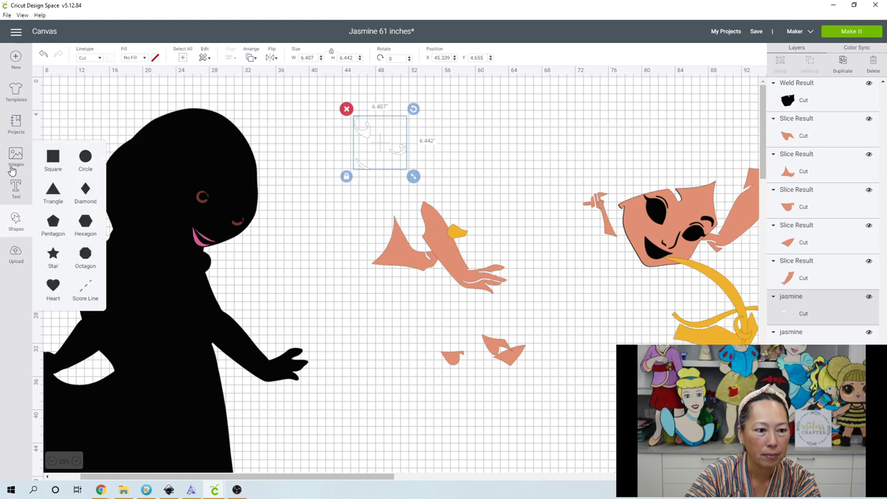
pyautogui.click(52, 161)
pyautogui.click(53, 156)
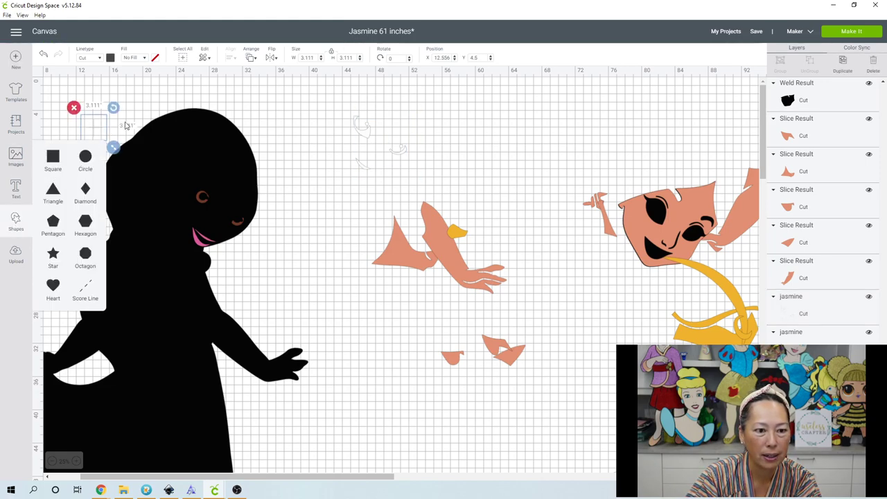
pyautogui.moveTo(118, 132); pyautogui.dragTo(387, 250)
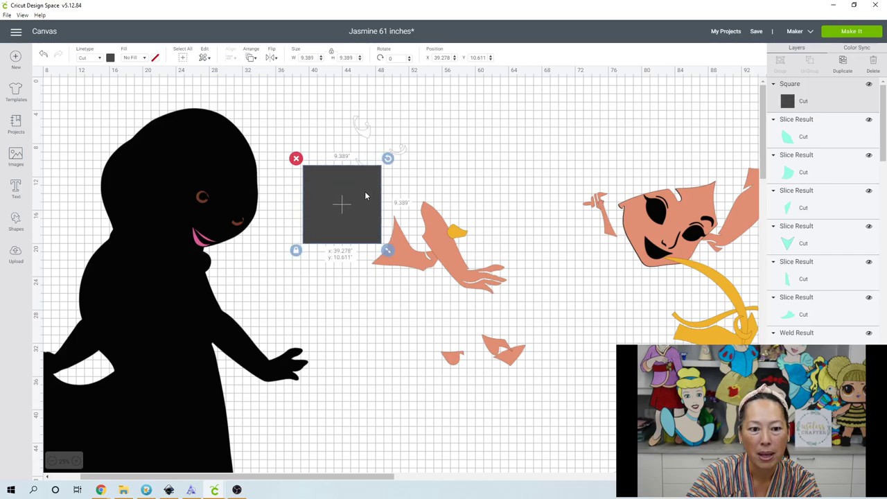
pyautogui.moveTo(364, 192); pyautogui.dragTo(360, 211)
# - Move the brown iris layer off the silhouette's face so that one iris lies over the square
pyautogui.moveTo(203, 202); pyautogui.dragTo(290, 178)
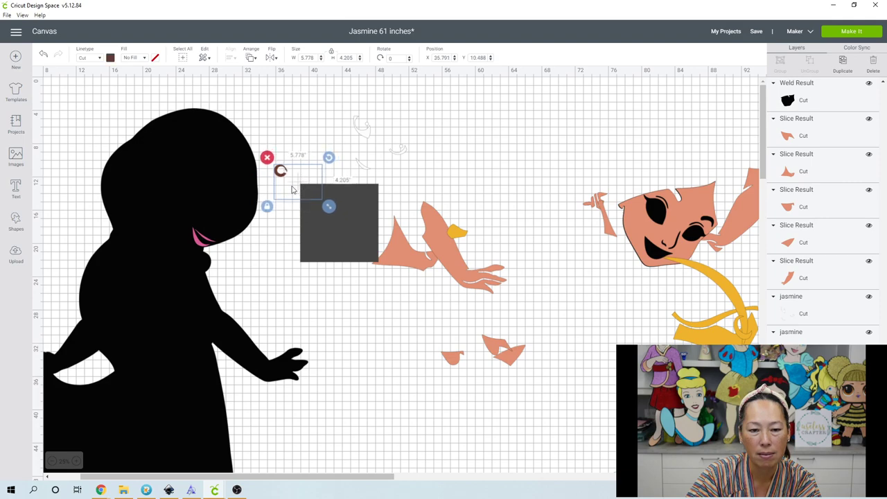
pyautogui.click(282, 176)
pyautogui.click(311, 160)
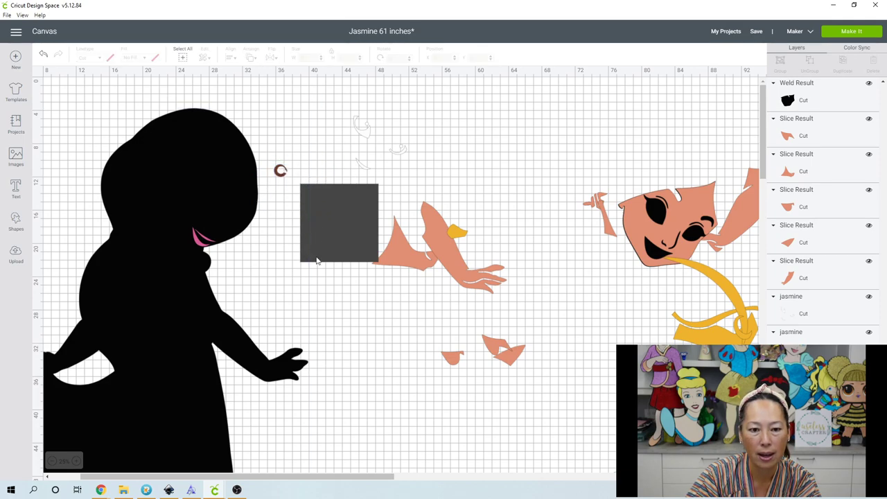
pyautogui.moveTo(311, 270); pyautogui.dragTo(283, 164)
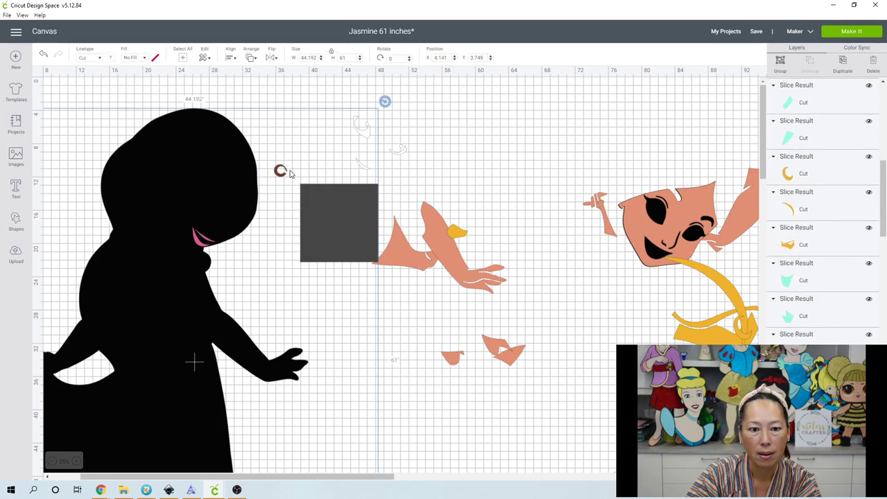
pyautogui.click(292, 98)
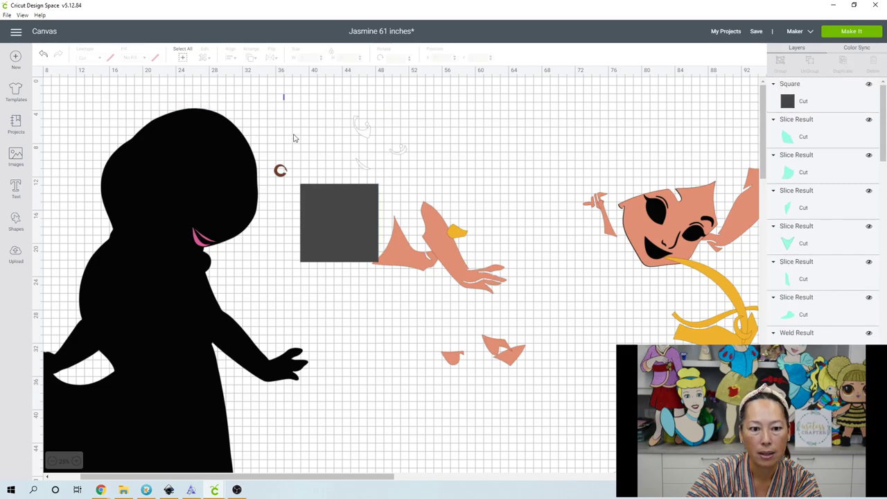
pyautogui.moveTo(284, 95); pyautogui.dragTo(304, 178)
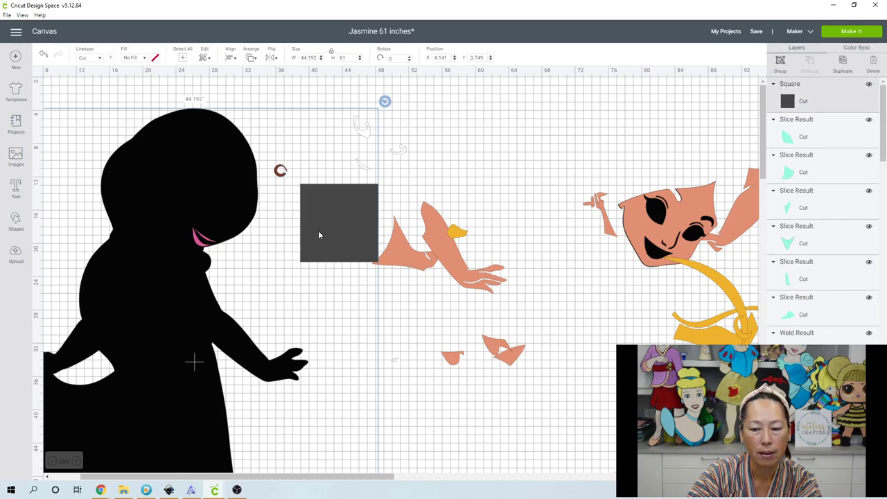
pyautogui.click(302, 94)
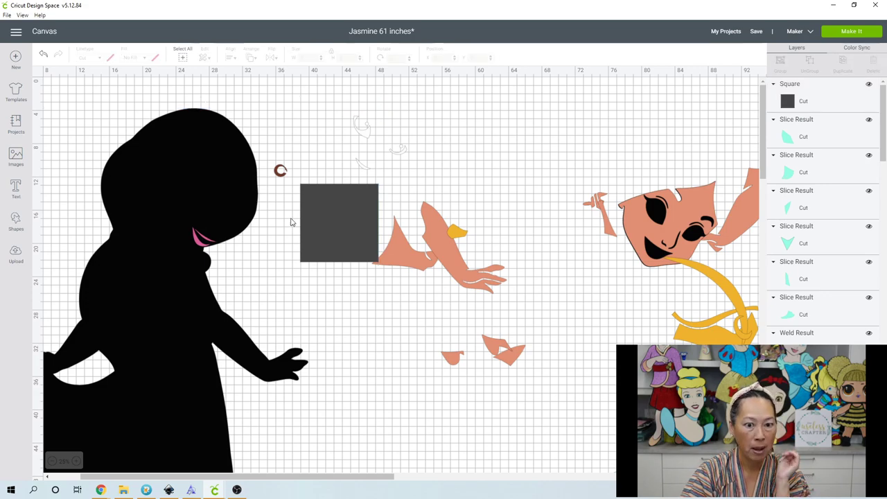
# - Reposition the square and the brown iris layer so one iris overlaps the square, and slice them to separate the irises
pyautogui.moveTo(338, 222); pyautogui.dragTo(522, 152)
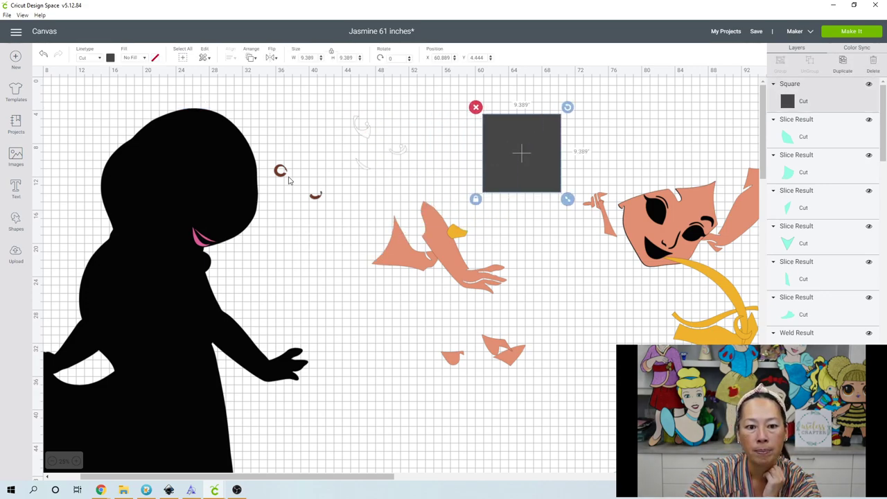
pyautogui.moveTo(281, 175); pyautogui.dragTo(495, 124)
pyautogui.click(436, 103)
pyautogui.keyDown('shift'); pyautogui.click(494, 141); pyautogui.keyUp('shift')
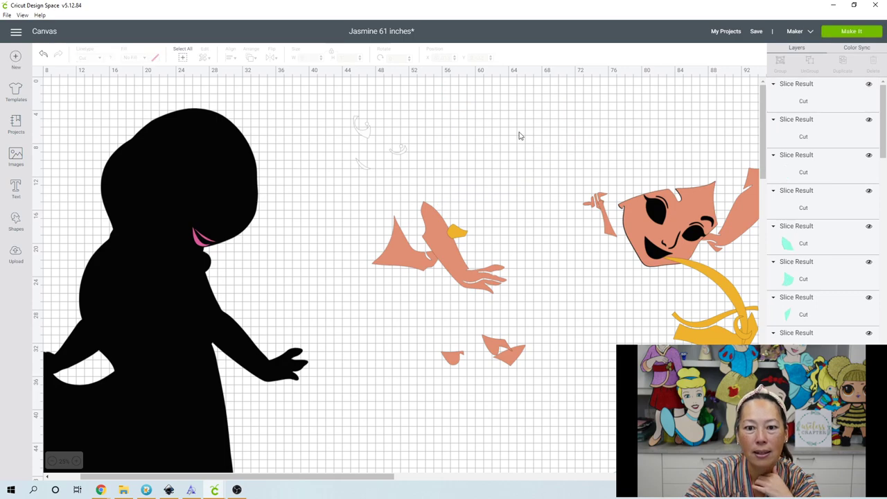
# - Move the sliced square off the brown iris and delete the dark iris-shaped cutout
pyautogui.moveTo(495, 156); pyautogui.dragTo(465, 184)
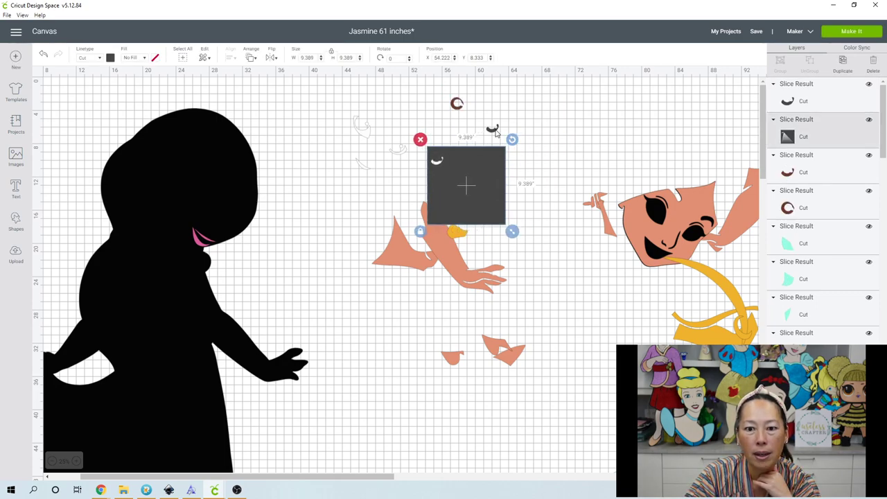
pyautogui.click(462, 127)
pyautogui.press('Delete')
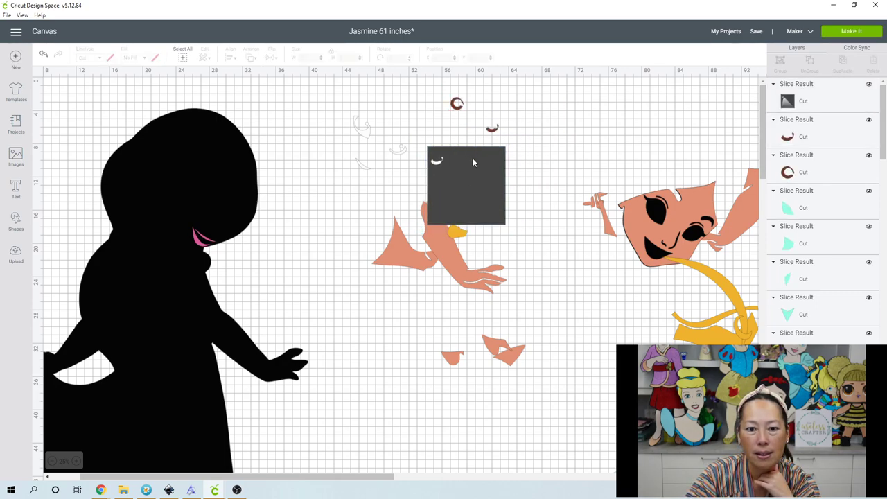
# - Position the square over the teeth shape of the white layer and slice the two layers
pyautogui.moveTo(447, 168); pyautogui.dragTo(341, 176)
pyautogui.click(333, 87)
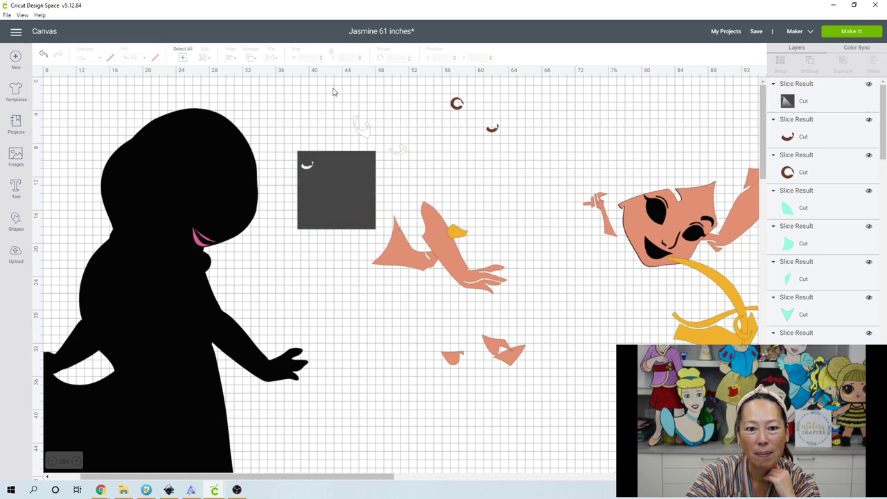
pyautogui.click(351, 173)
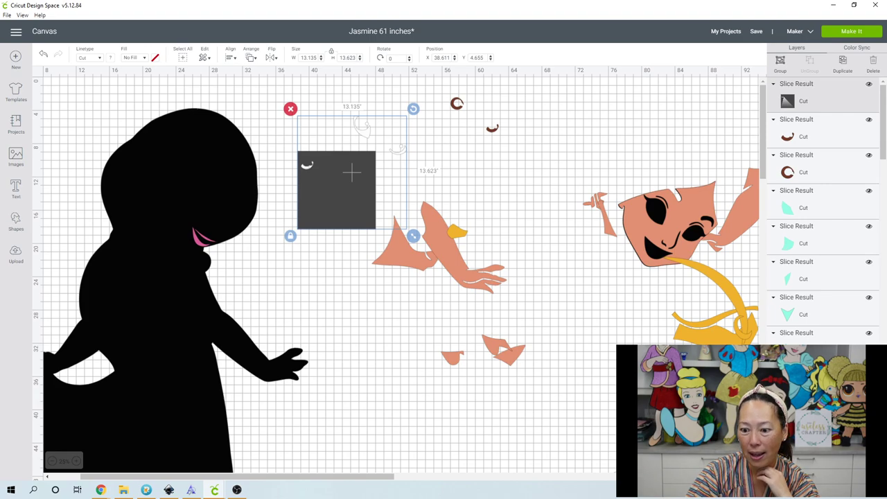
pyautogui.click(400, 184)
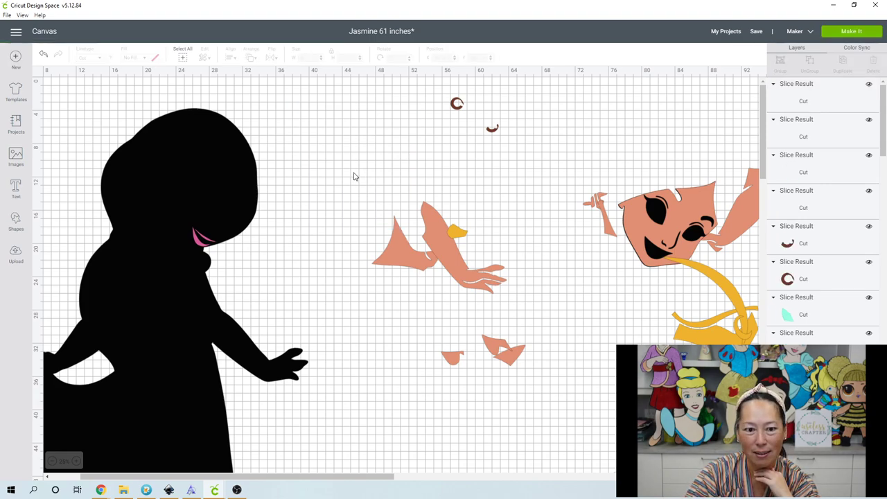
# - Move the square aside and delete the dark teeth-shaped cutout
pyautogui.moveTo(346, 182); pyautogui.dragTo(296, 190)
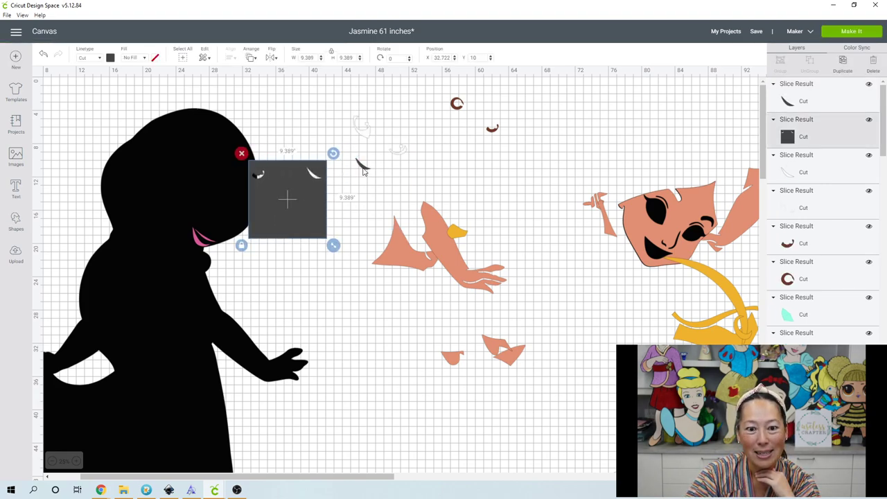
pyautogui.moveTo(362, 163); pyautogui.dragTo(504, 166)
pyautogui.click(489, 153)
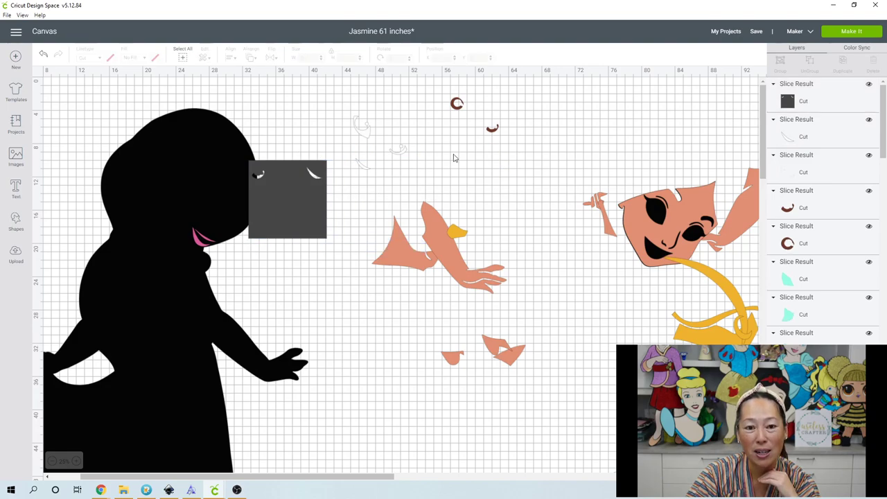
# - Move the white eyes layer so only the larger eye overlaps the square, and slice the two layers
pyautogui.moveTo(367, 131); pyautogui.dragTo(320, 228)
pyautogui.click(328, 275)
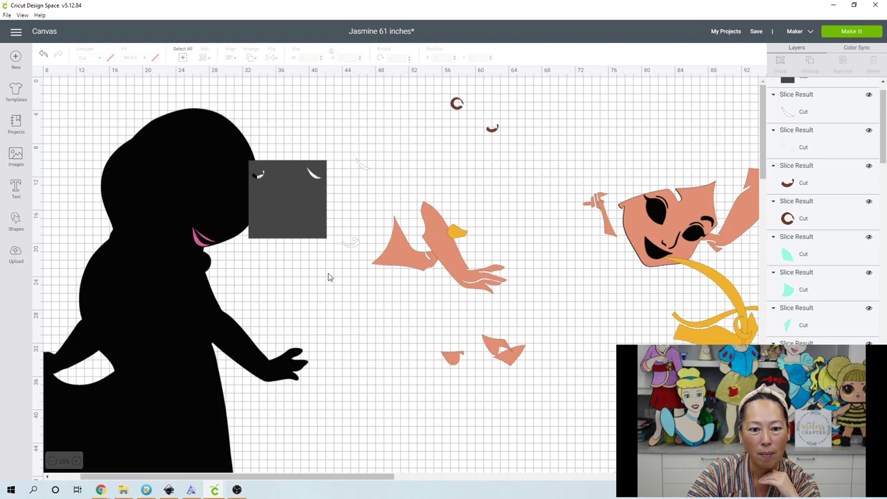
pyautogui.click(312, 221)
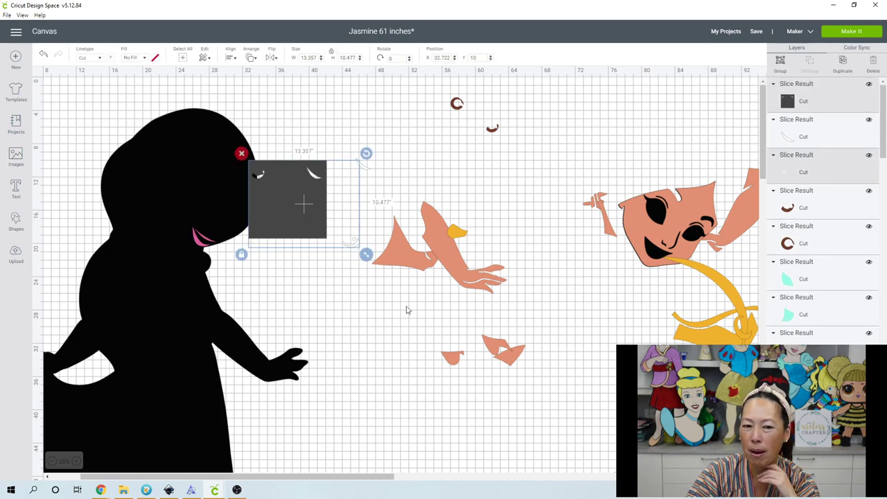
pyautogui.click(594, 311)
# - Move the smaller white eye away from the larger one, and delete the square and its dark eye-shaped cutout
pyautogui.moveTo(350, 246); pyautogui.dragTo(407, 128)
pyautogui.moveTo(314, 236); pyautogui.dragTo(338, 334)
pyautogui.click(267, 257)
pyautogui.moveTo(314, 231); pyautogui.dragTo(367, 192)
pyautogui.click(354, 168)
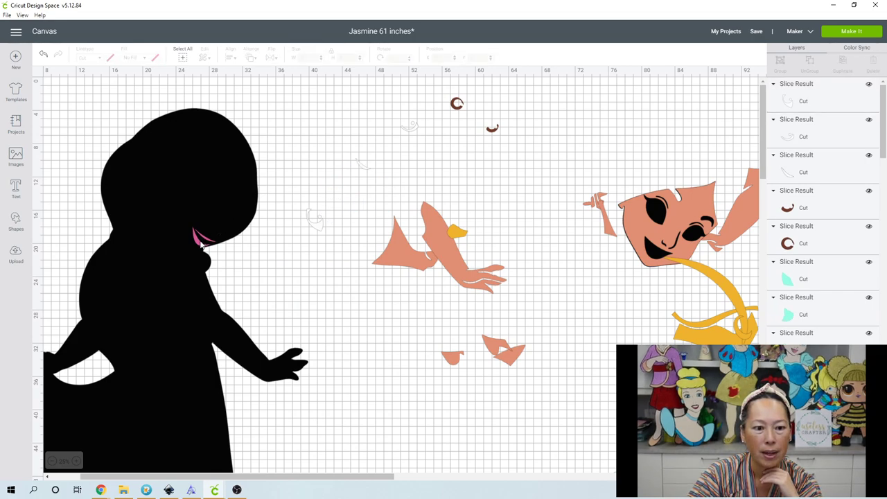
# - Move the pink lips shape off the black silhouette to beside the brown eye pieces, and save the project
pyautogui.moveTo(201, 244); pyautogui.dragTo(450, 145)
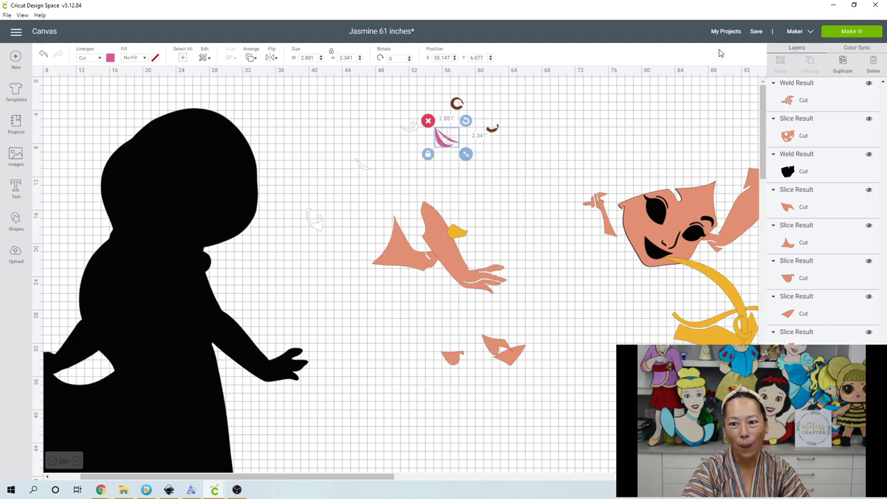
pyautogui.click(758, 31)
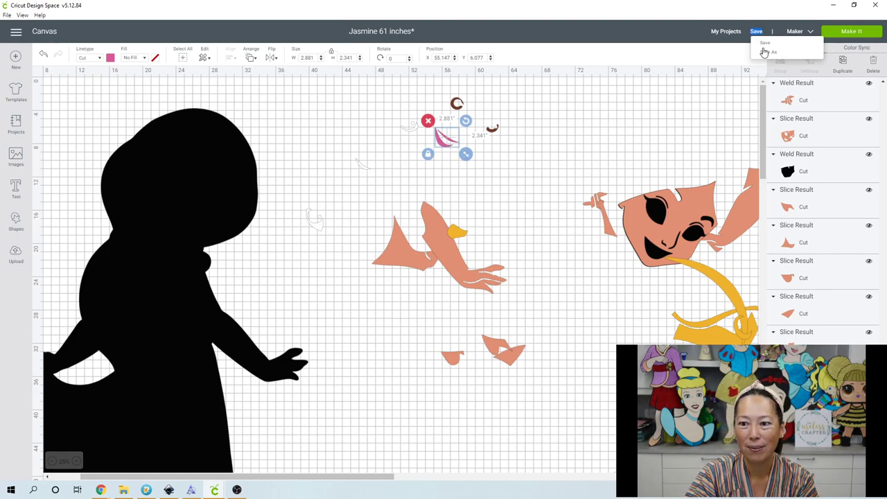
pyautogui.click(763, 49)
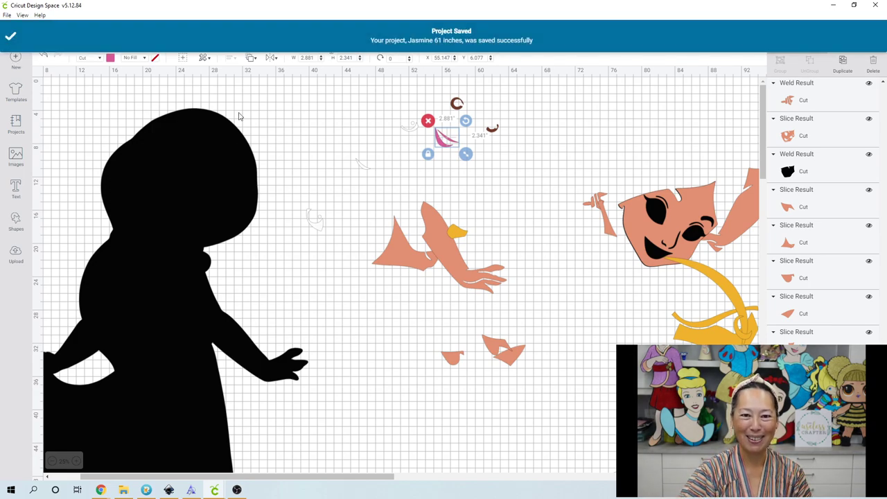
# - Move the loose face, skin and white eye pieces well away from the right side of the black silhouette
pyautogui.moveTo(288, 105); pyautogui.dragTo(640, 285)
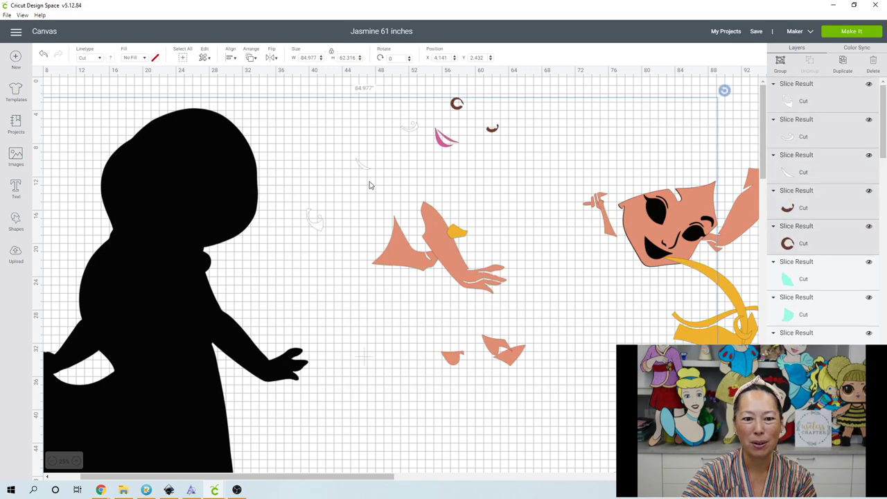
pyautogui.click(421, 95)
pyautogui.moveTo(365, 94); pyautogui.dragTo(689, 387)
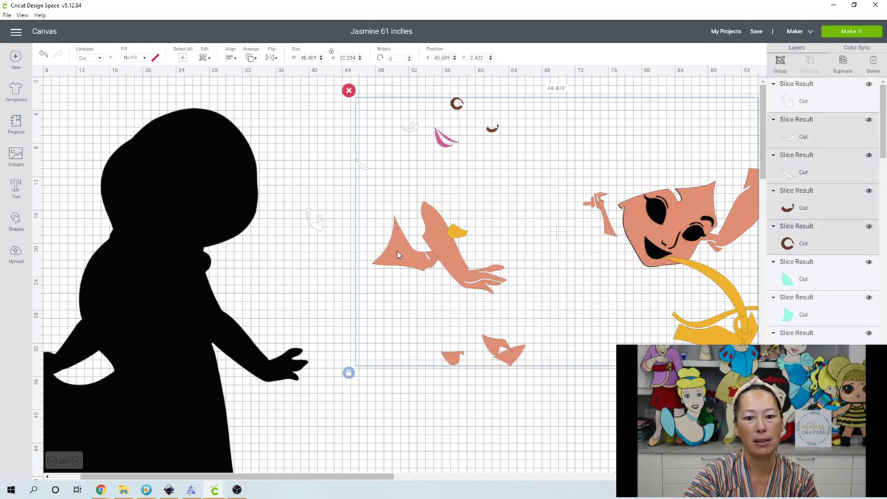
pyautogui.moveTo(397, 255); pyautogui.dragTo(753, 239)
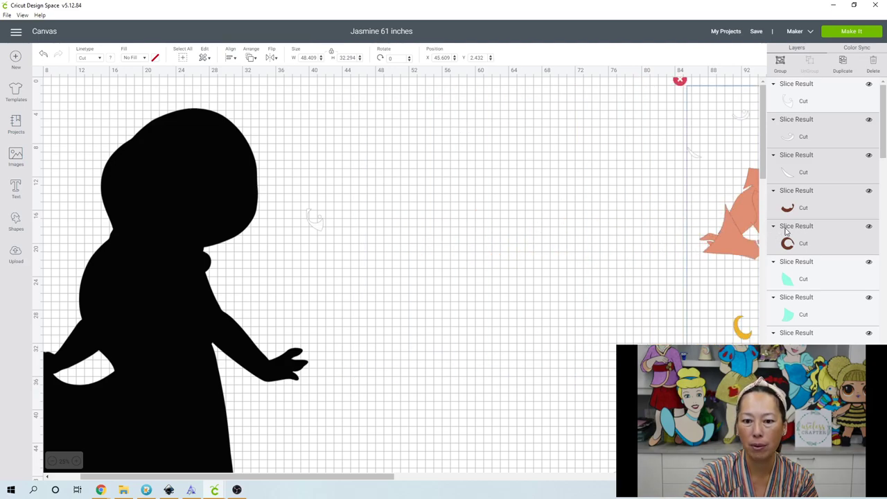
pyautogui.click(321, 234)
pyautogui.moveTo(313, 220); pyautogui.dragTo(785, 233)
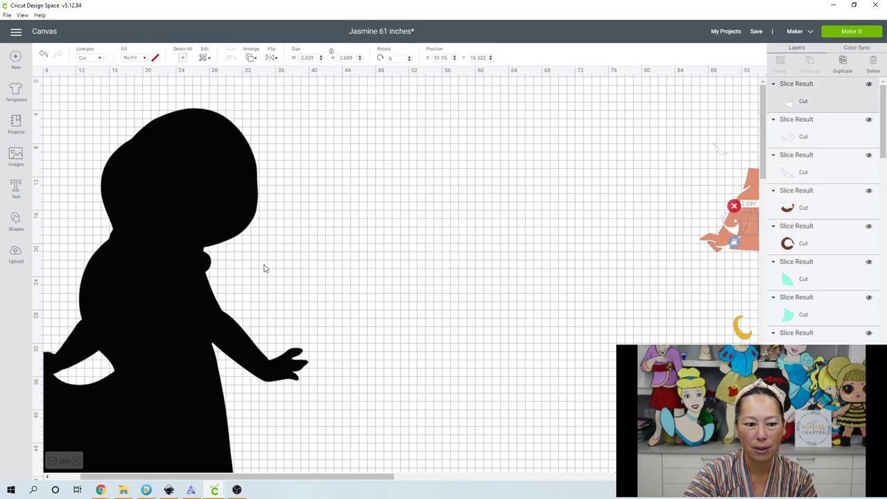
# - Select all teal garment pieces below the silhouette and move them together toward the far right of the canvas
pyautogui.scroll(-5, 263, 268)
pyautogui.scroll(-5, 128, 399)
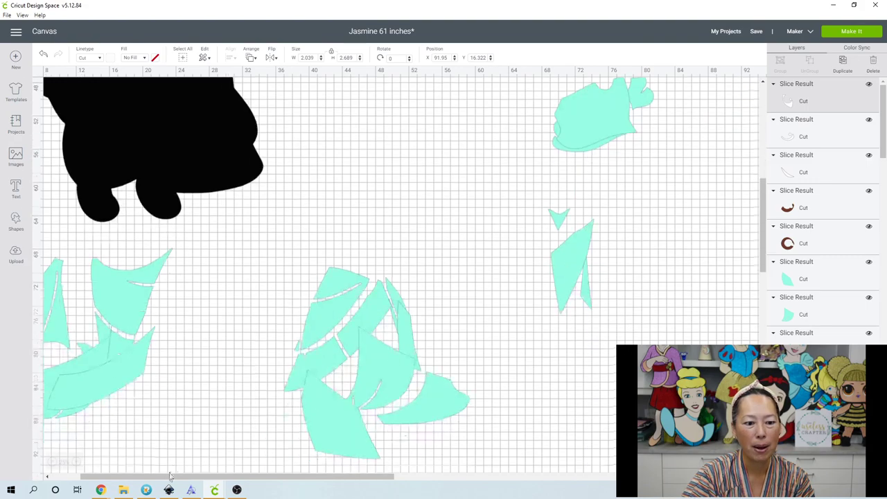
pyautogui.moveTo(126, 477); pyautogui.dragTo(88, 478)
pyautogui.moveTo(59, 257); pyautogui.dragTo(519, 412)
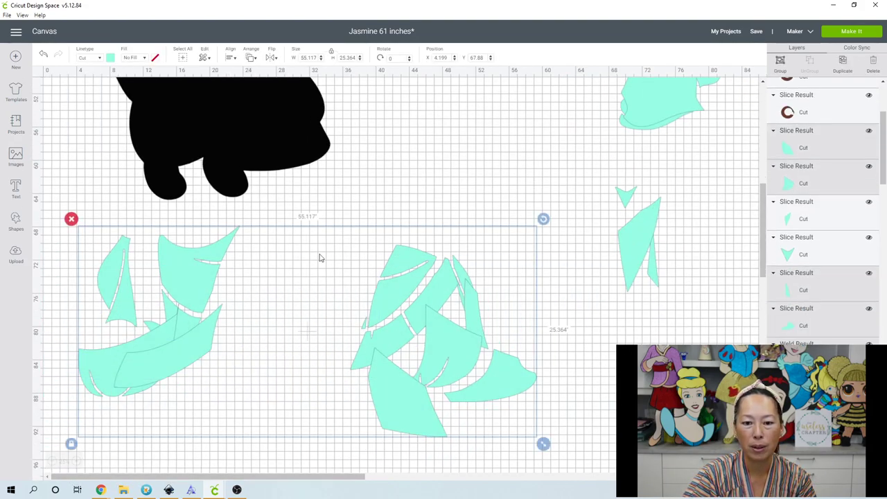
pyautogui.moveTo(319, 256); pyautogui.dragTo(839, 162)
pyautogui.scroll(6, 498, 279)
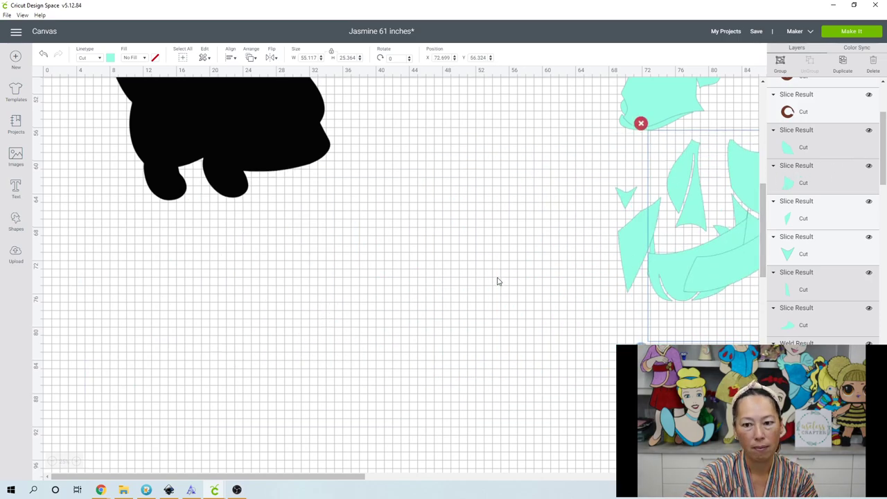
# - Move the remaining teal pieces further right, clear of the area around the silhouette
pyautogui.moveTo(520, 255); pyautogui.dragTo(684, 447)
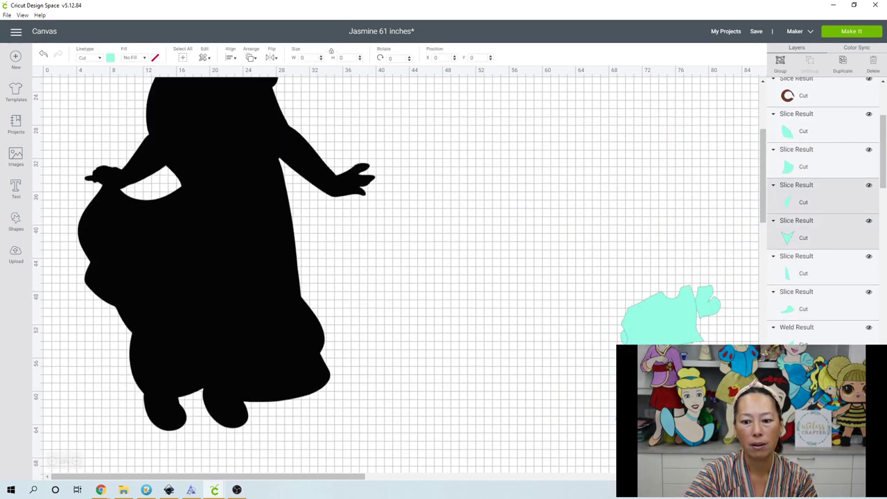
pyautogui.scroll(-2, 625, 262)
pyautogui.scroll(-3, 627, 262)
pyautogui.moveTo(644, 194); pyautogui.dragTo(680, 184)
pyautogui.moveTo(765, 183); pyautogui.dragTo(811, 182)
# - Shift the black silhouette slightly to about X 5.2, Y 3.3
pyautogui.click(257, 172)
pyautogui.scroll(10, 288, 184)
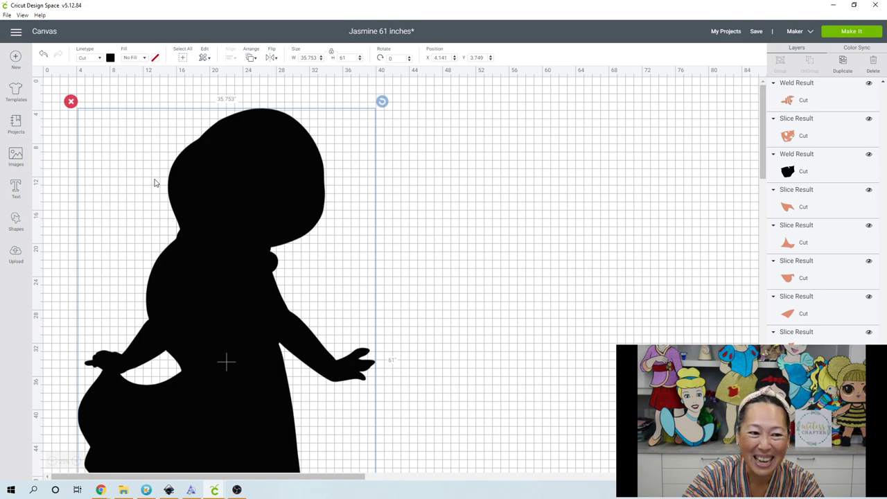
pyautogui.moveTo(270, 149)
pyautogui.mouseDown()
pyautogui.moveTo(284, 147)
pyautogui.moveTo(263, 155)
pyautogui.mouseUp()
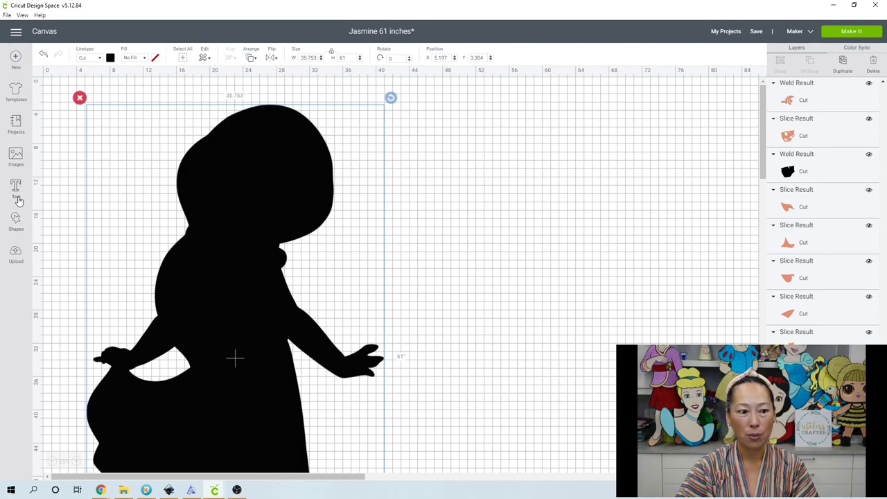
# - Insert a square shape and size it to 11 by 11 inches
pyautogui.click(16, 222)
pyautogui.click(54, 159)
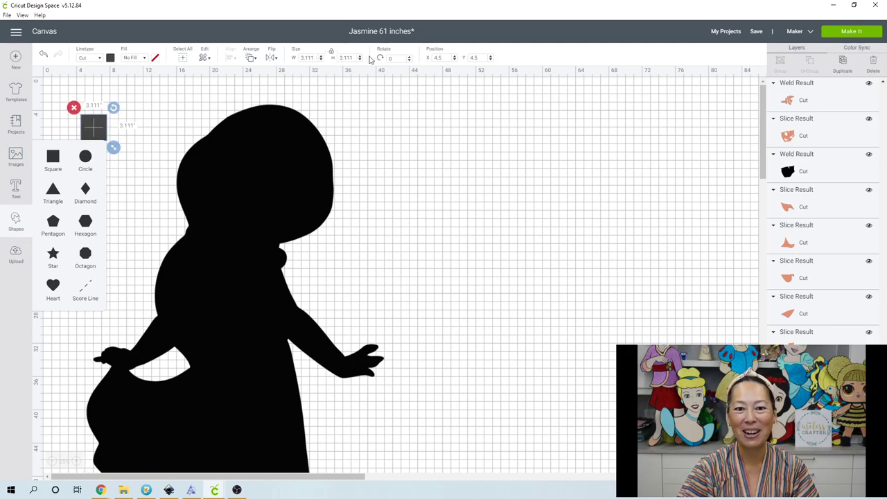
pyautogui.click(306, 57)
pyautogui.write('11')
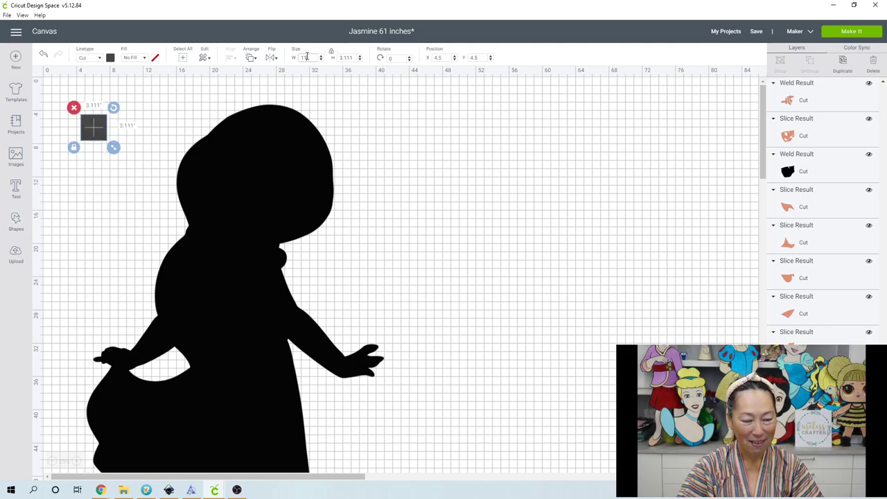
pyautogui.press('Tab')
# - Move the square to the canvas's upper-left corner and set its position to X 2, Y 2
pyautogui.moveTo(113, 148); pyautogui.dragTo(88, 126)
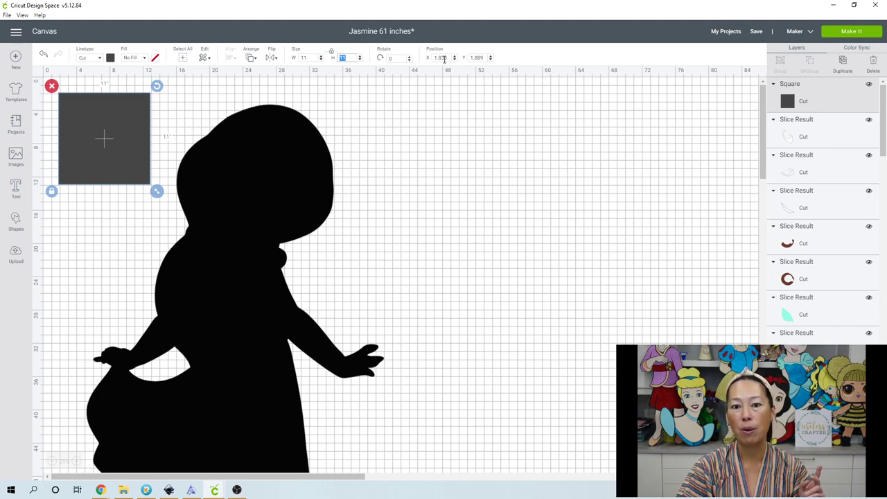
pyautogui.click(444, 59)
pyautogui.press('Tab')
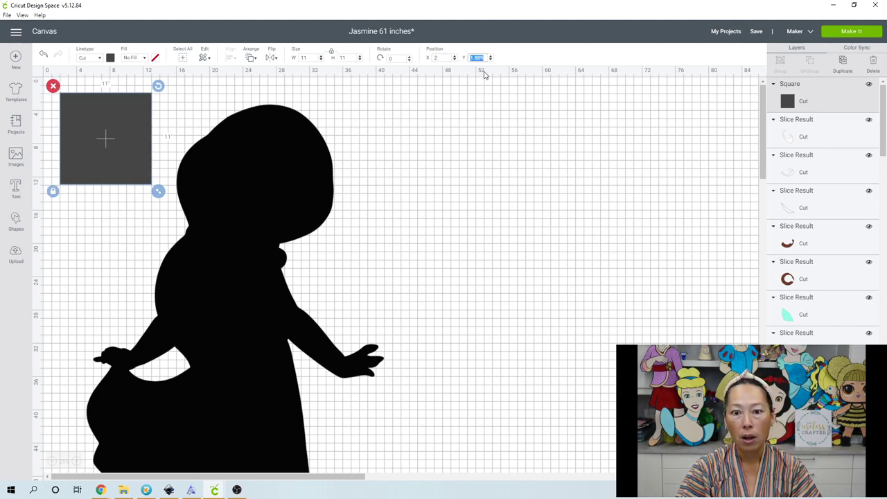
pyautogui.write('2')
pyautogui.press('Return')
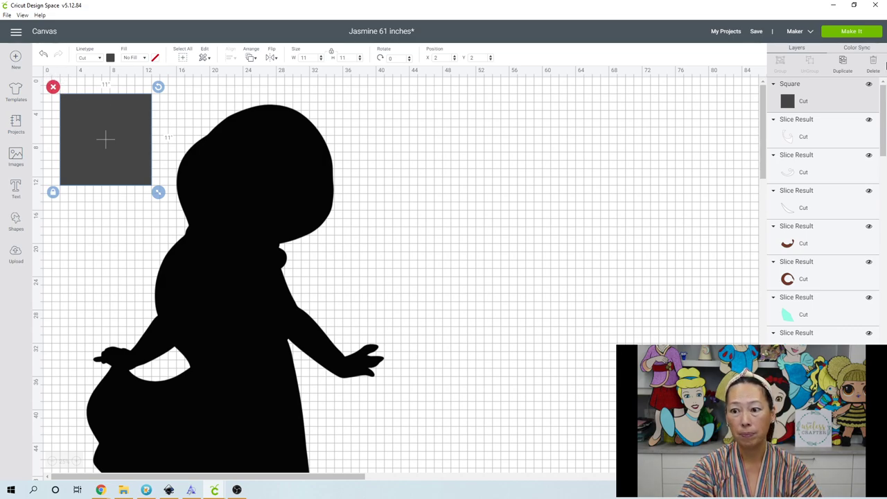
# - Duplicate the square and place the copy directly to its right at X 13, Y 2
pyautogui.click(843, 63)
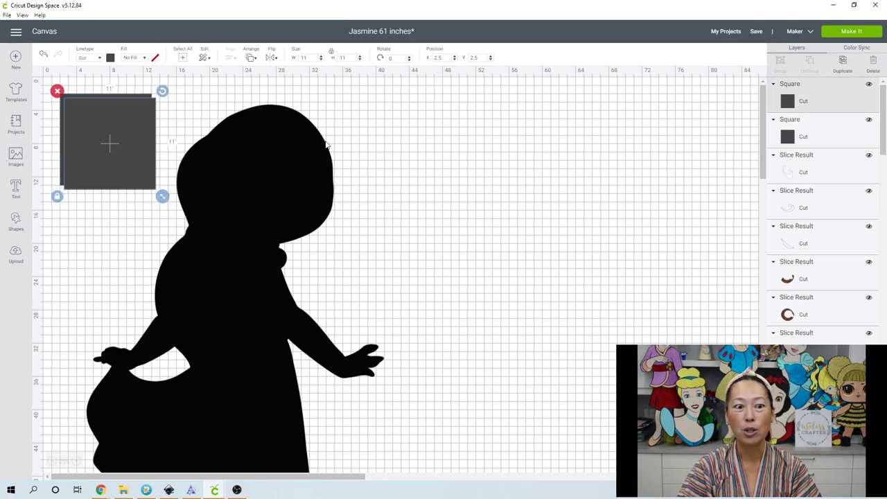
pyautogui.moveTo(109, 142); pyautogui.dragTo(197, 130)
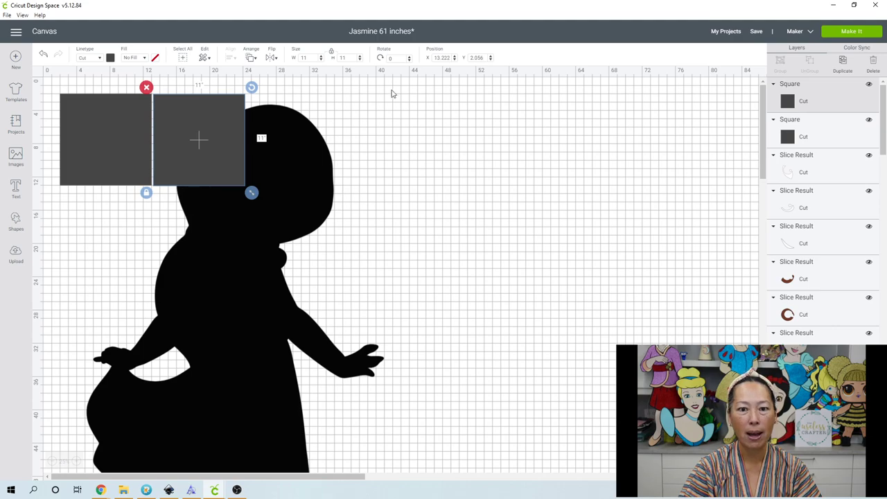
pyautogui.click(443, 58)
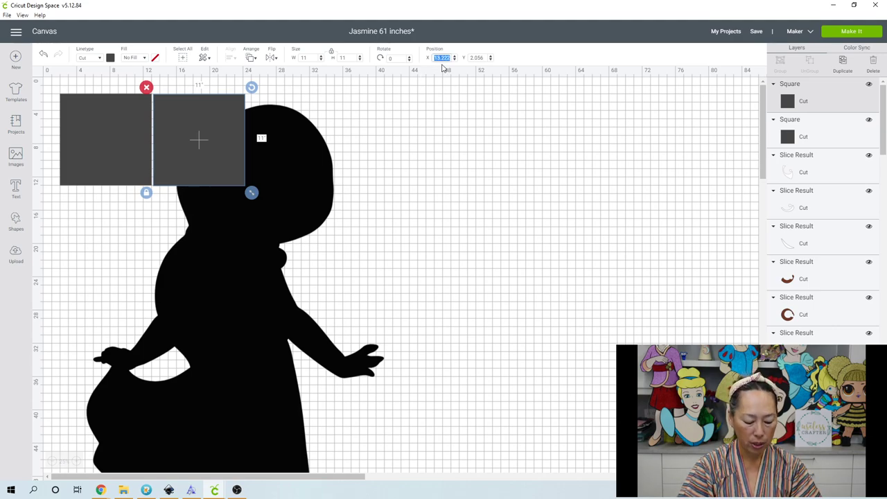
pyautogui.write('13')
pyautogui.press('Tab')
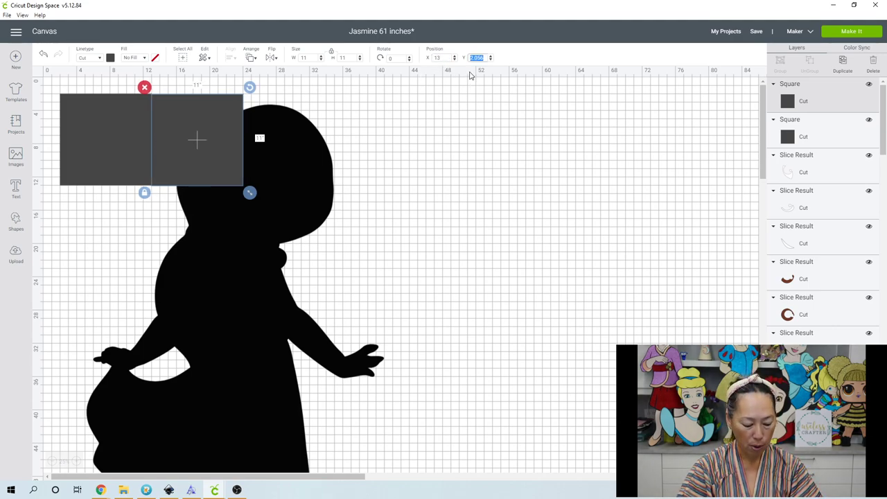
pyautogui.write('2')
pyautogui.press('Return')
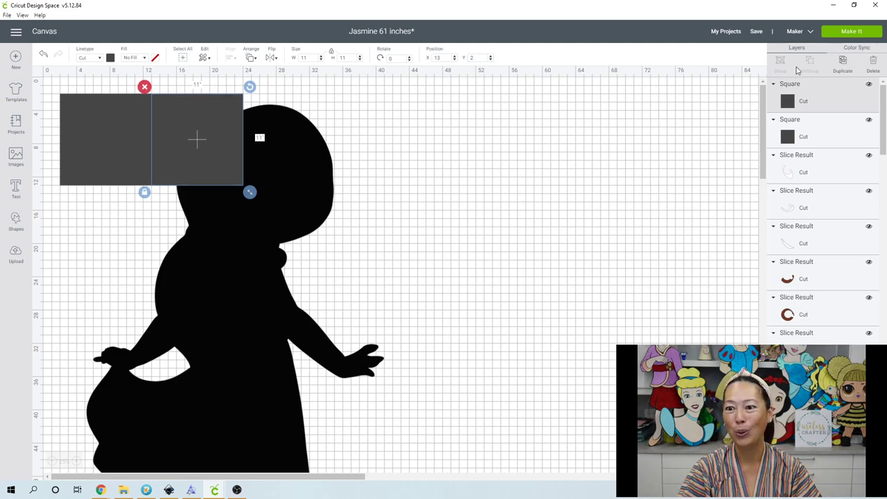
# - Duplicate the second square and move the copy to the right end of the row
pyautogui.click(842, 61)
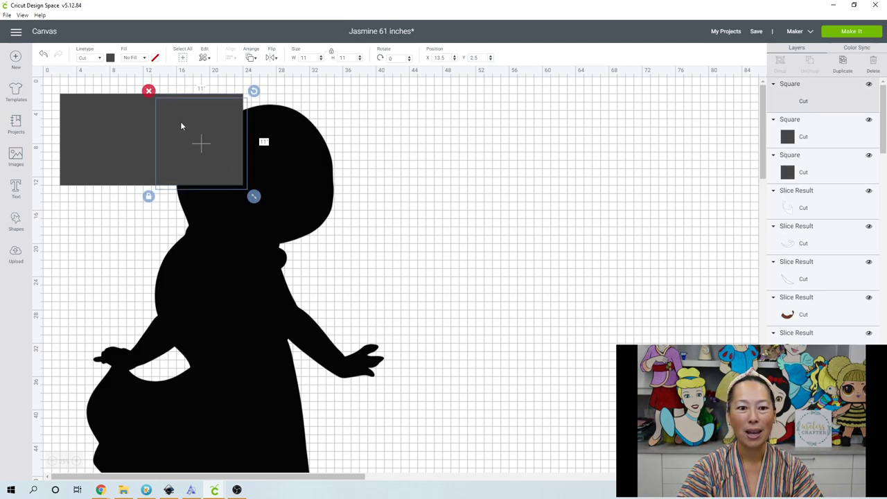
pyautogui.moveTo(180, 121); pyautogui.dragTo(294, 121)
pyautogui.moveTo(316, 121); pyautogui.dragTo(317, 118)
pyautogui.click(442, 58)
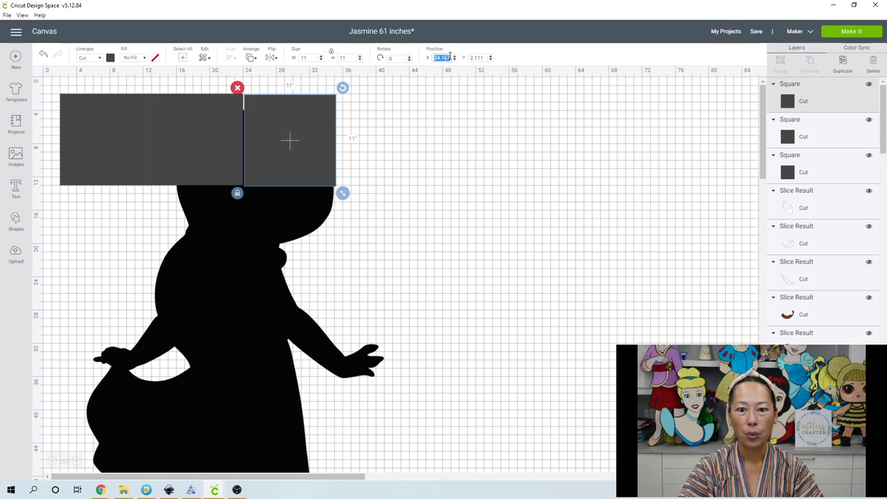
pyautogui.write('24.2')
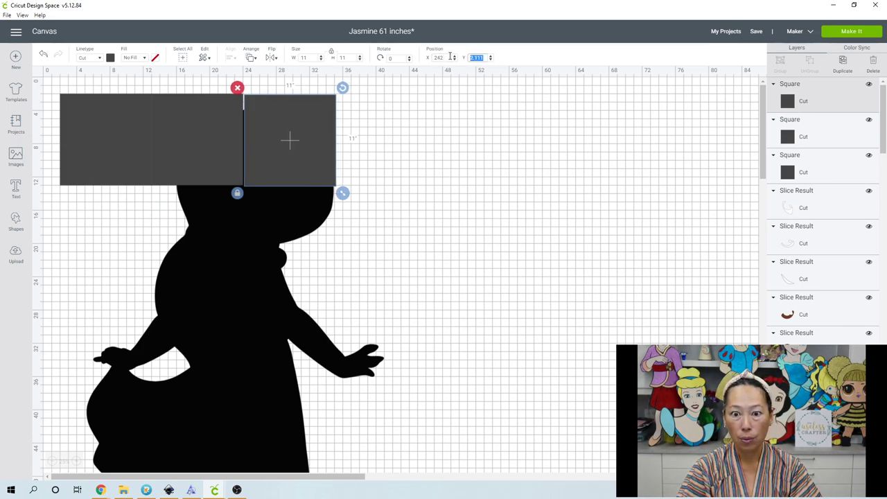
pyautogui.press('Return')
# - Set the third square's position to X 24, Y 2
pyautogui.click(429, 58)
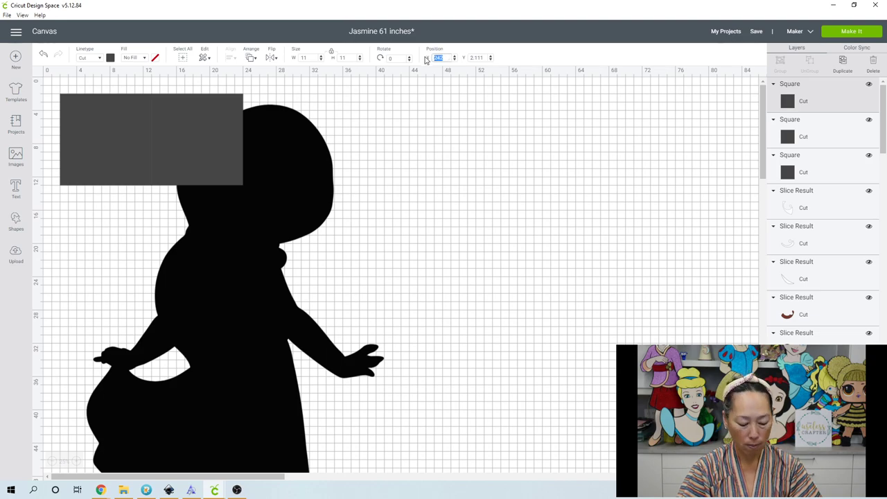
pyautogui.write('24')
pyautogui.press('Tab')
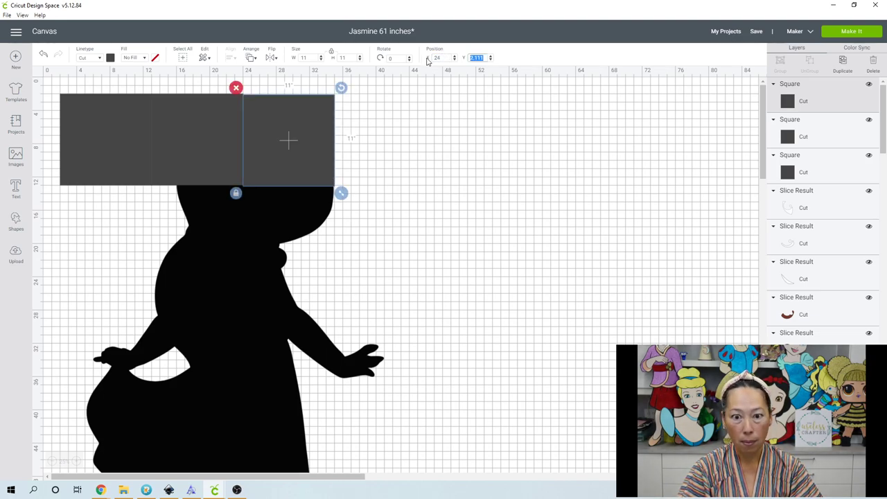
pyautogui.write('2')
pyautogui.press('Return')
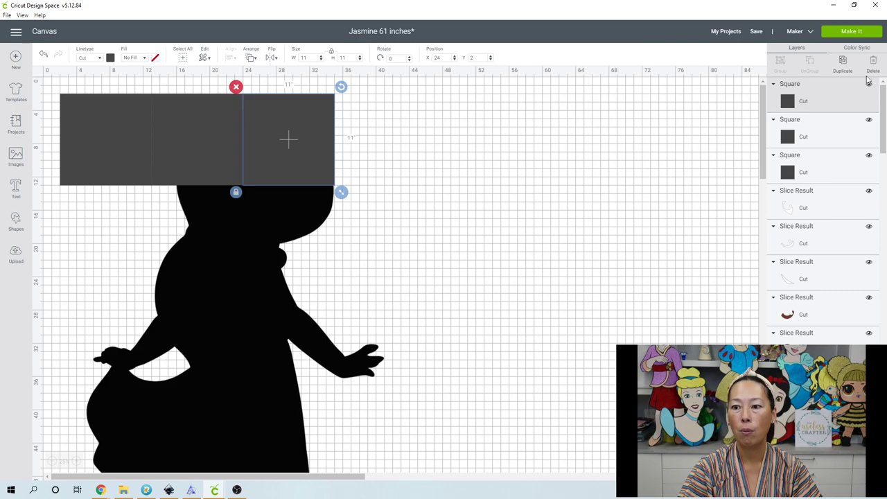
# - Duplicate the third square and place the copy at the end of the row at X 35, Y 2
pyautogui.click(843, 62)
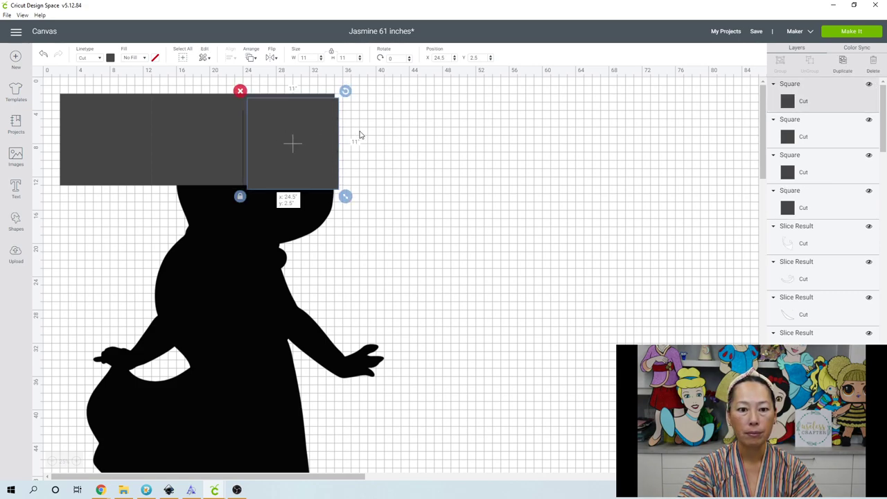
pyautogui.moveTo(310, 138); pyautogui.dragTo(403, 133)
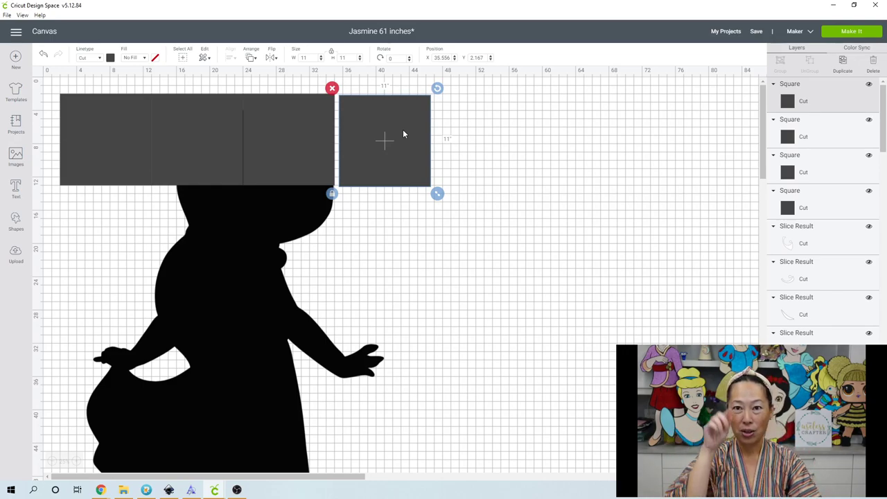
pyautogui.moveTo(414, 129); pyautogui.dragTo(412, 127)
pyautogui.doubleClick(444, 58)
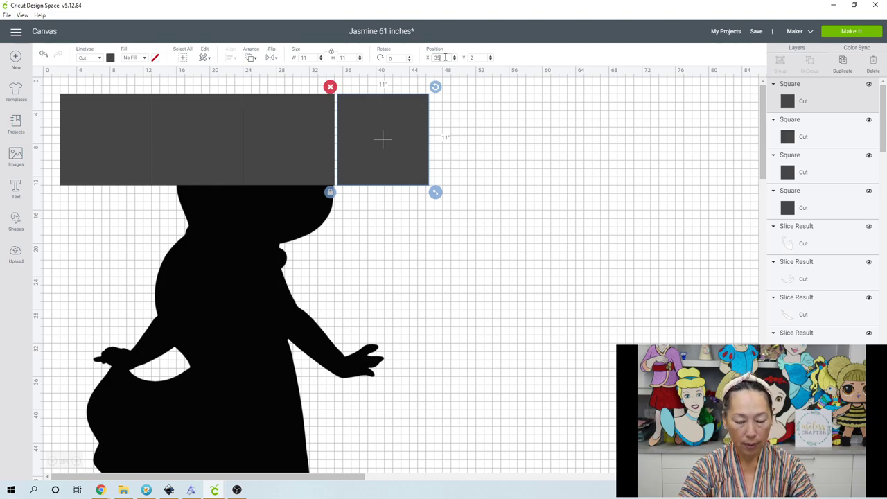
pyautogui.write('35')
pyautogui.press('Tab')
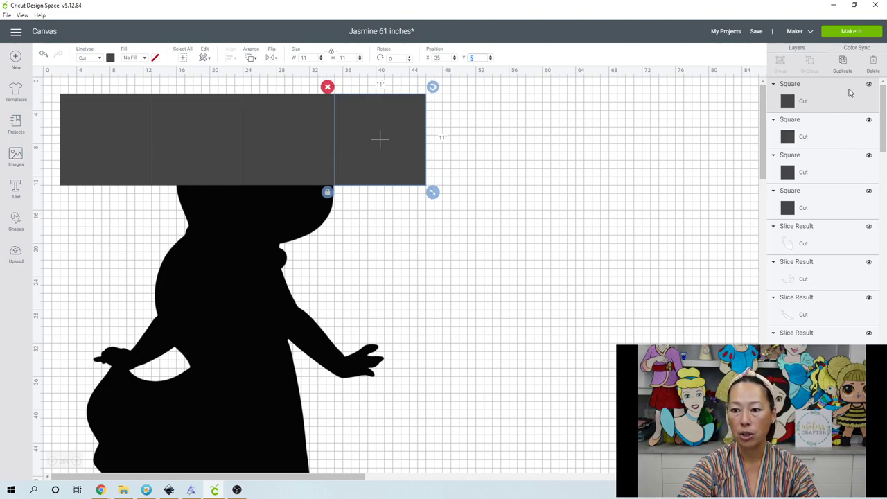
# - Select all four squares in the row and duplicate them together
pyautogui.keyDown('shift'); pyautogui.click(844, 131); pyautogui.keyUp('shift')
pyautogui.keyDown('shift'); pyautogui.click(845, 171); pyautogui.keyUp('shift')
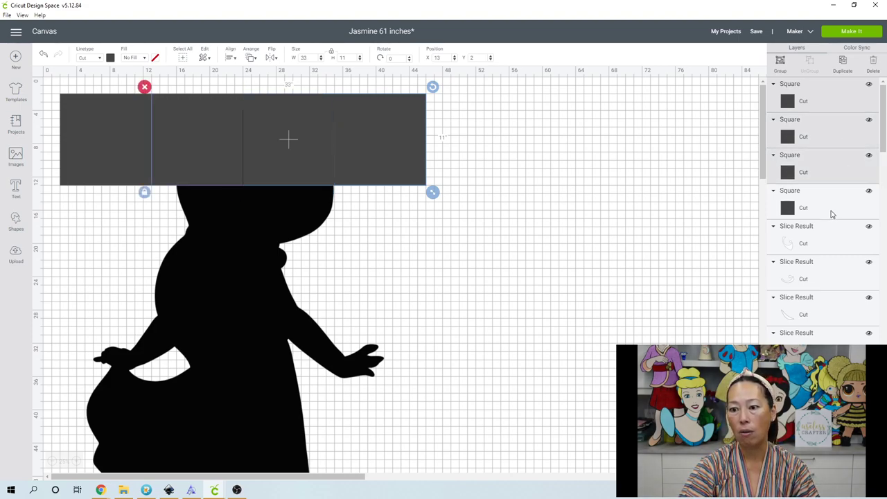
pyautogui.keyDown('shift'); pyautogui.click(831, 208); pyautogui.keyUp('shift')
pyautogui.click(842, 61)
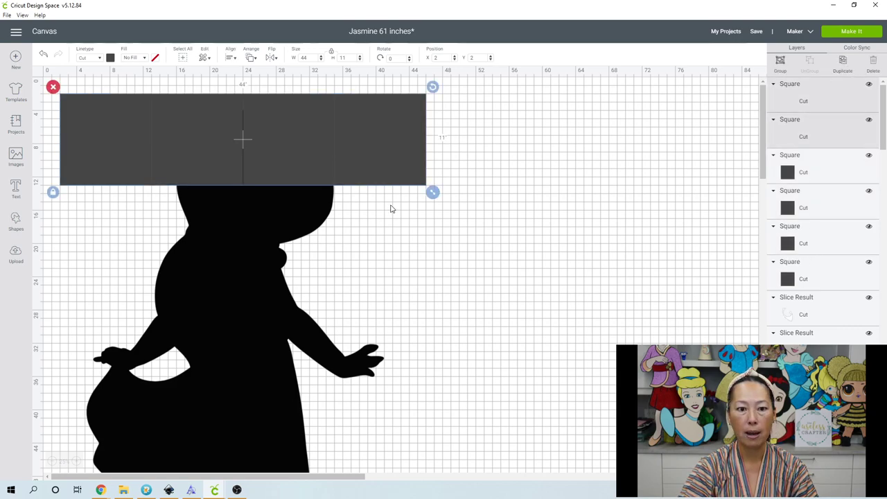
# - Move the duplicated row of squares directly below the first row and set its position to X 2, Y 13
pyautogui.moveTo(387, 150); pyautogui.dragTo(386, 225)
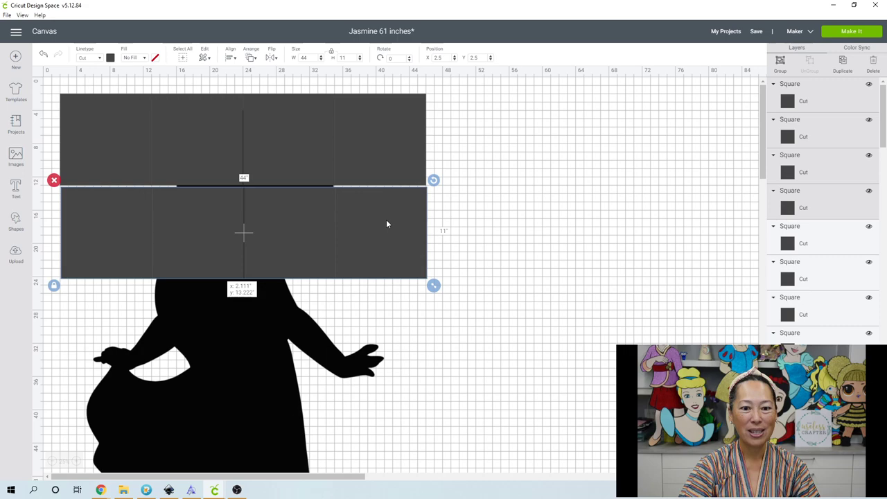
pyautogui.click(441, 57)
pyautogui.write('2')
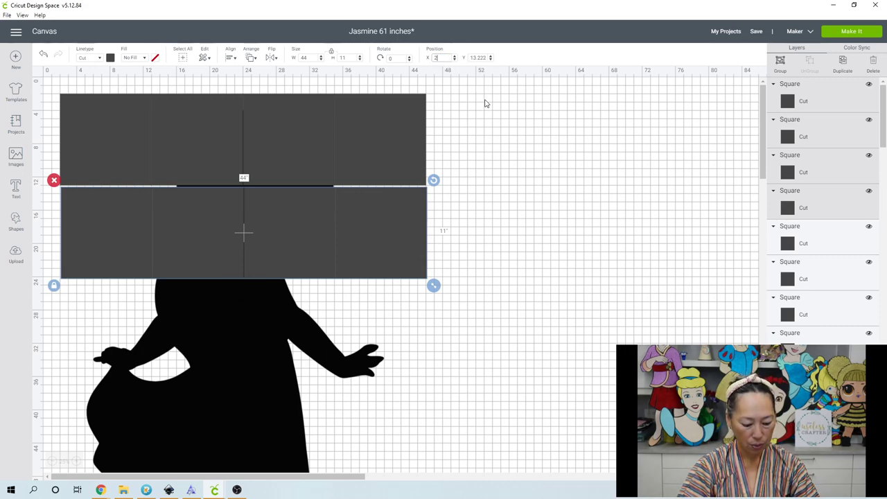
pyautogui.press('Tab')
pyautogui.write('13')
pyautogui.press('Return')
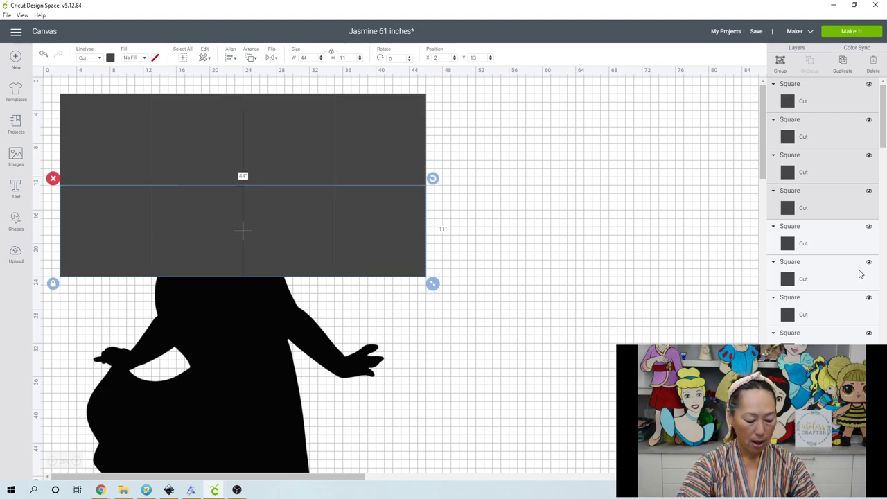
# - Add the first row's four squares to the selection and duplicate all eight squares together
pyautogui.keyDown('shift'); pyautogui.click(828, 244); pyautogui.keyUp('shift')
pyautogui.keyDown('shift'); pyautogui.click(824, 277); pyautogui.keyUp('shift')
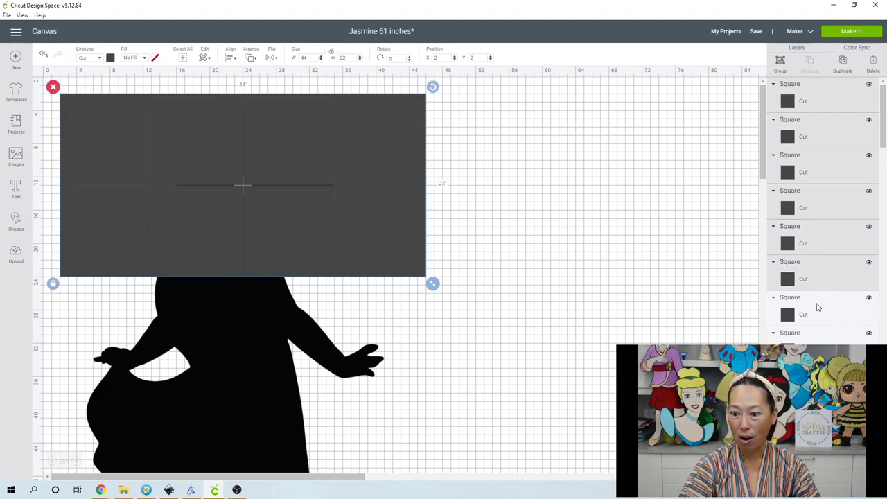
pyautogui.keyDown('shift'); pyautogui.click(816, 307); pyautogui.keyUp('shift')
pyautogui.keyDown('shift'); pyautogui.click(819, 340); pyautogui.keyUp('shift')
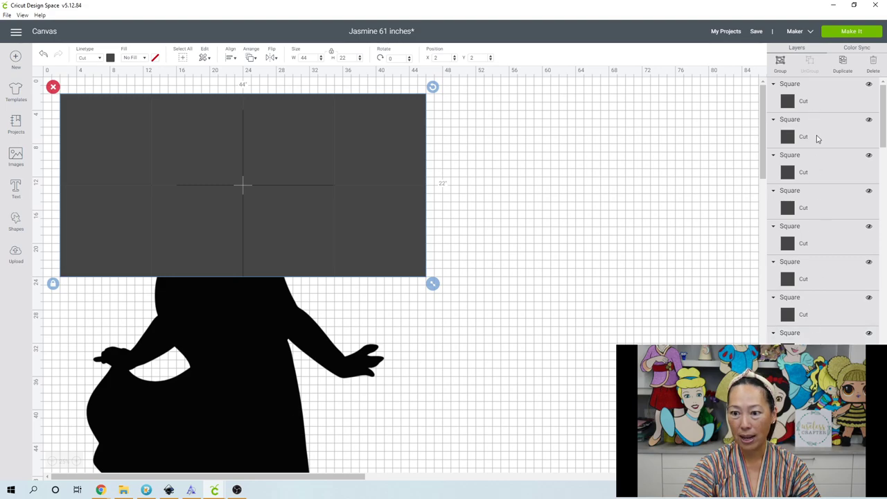
pyautogui.click(843, 62)
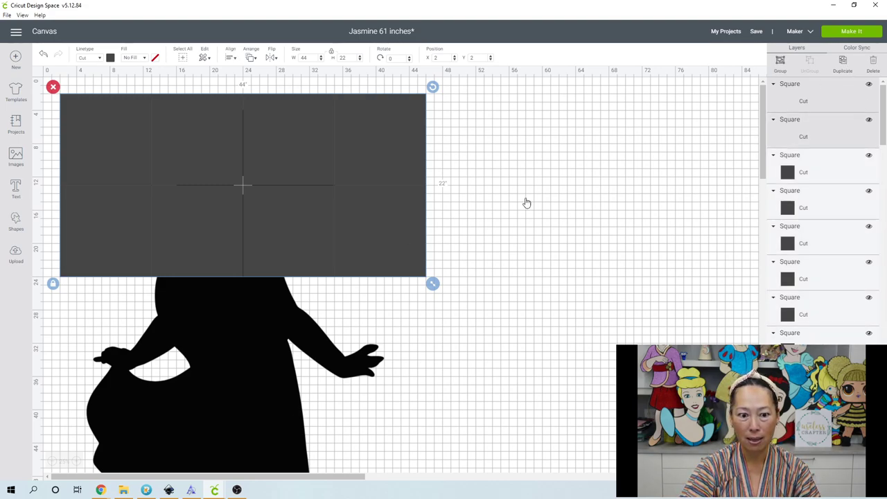
# - Move the duplicated two-row block below the existing rows and set its position to X 2, Y 24
pyautogui.scroll(-3, 356, 251)
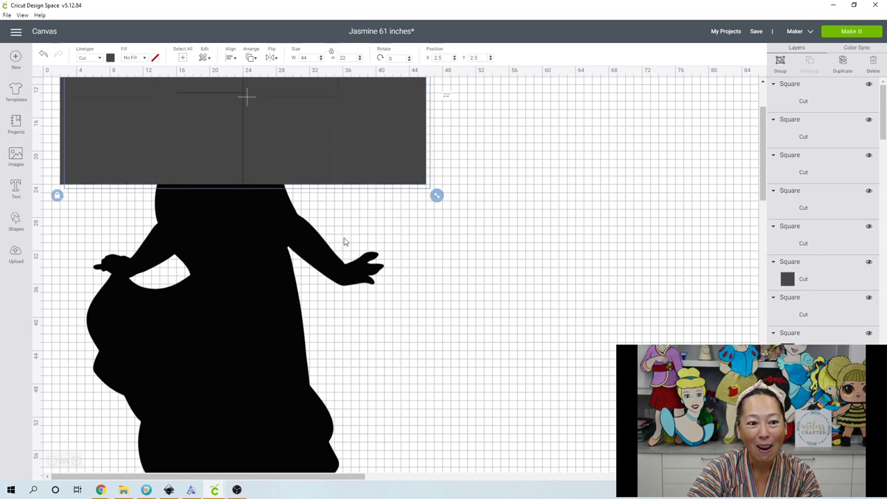
pyautogui.moveTo(225, 127); pyautogui.dragTo(222, 297)
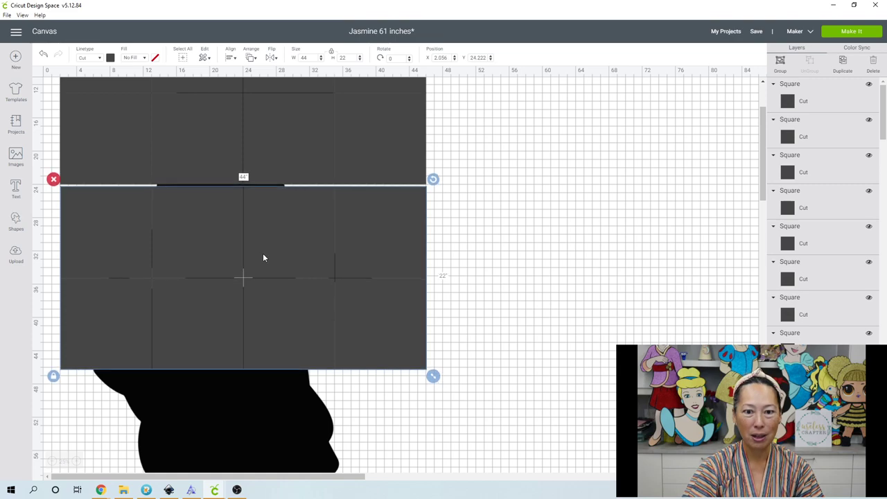
pyautogui.click(443, 58)
pyautogui.write('2')
pyautogui.press('Tab')
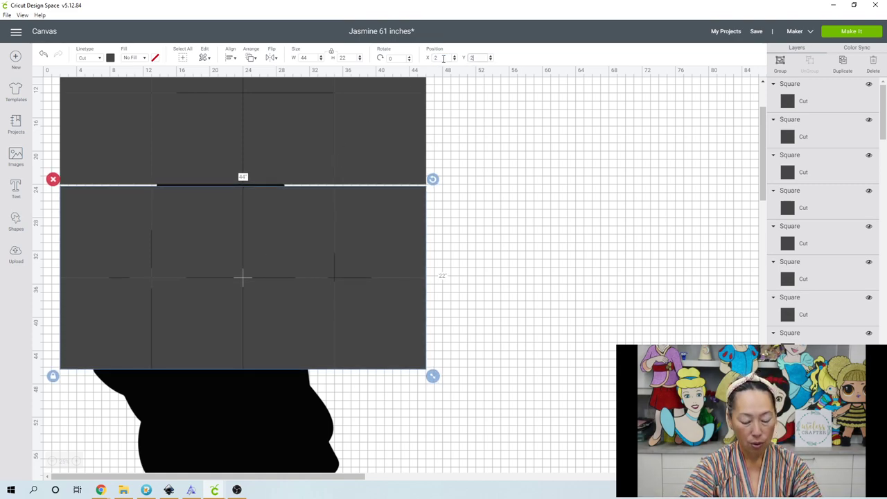
pyautogui.write('24')
pyautogui.press('Return')
# - Duplicate the two-row block once more and place the copy underneath at X 2, Y 46
pyautogui.scroll(-4, 455, 215)
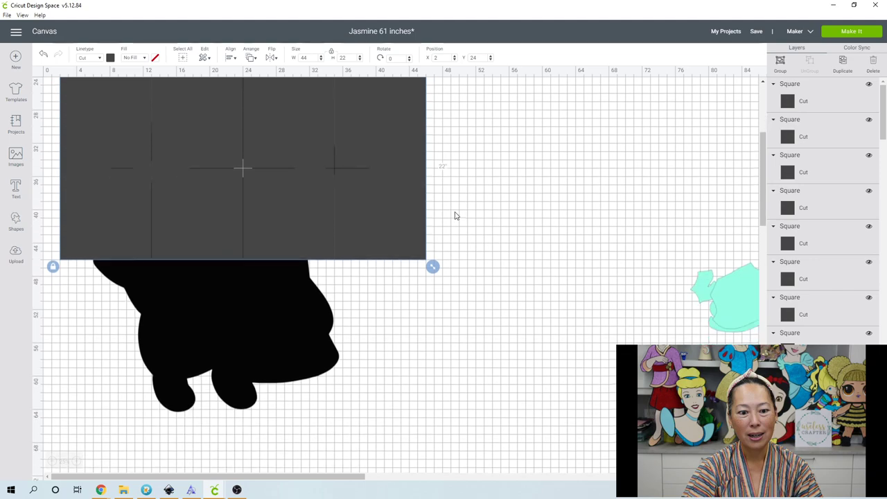
pyautogui.click(843, 66)
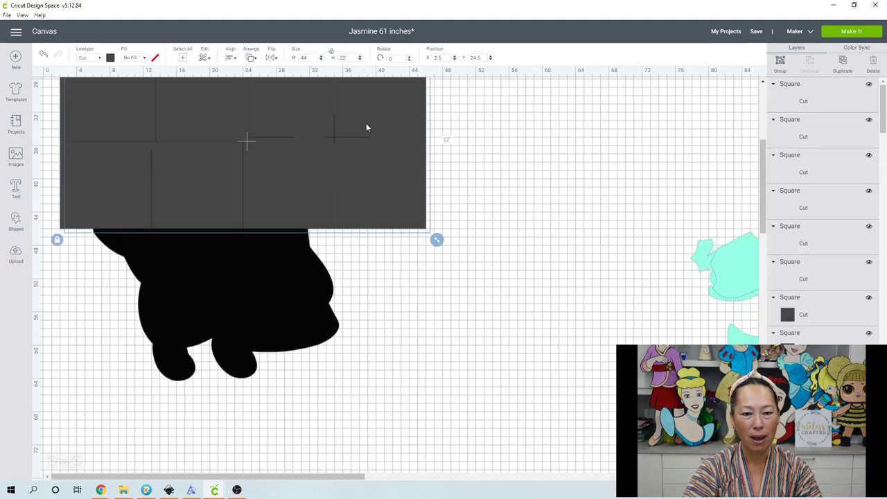
pyautogui.moveTo(372, 122); pyautogui.dragTo(370, 298)
pyautogui.click(447, 58)
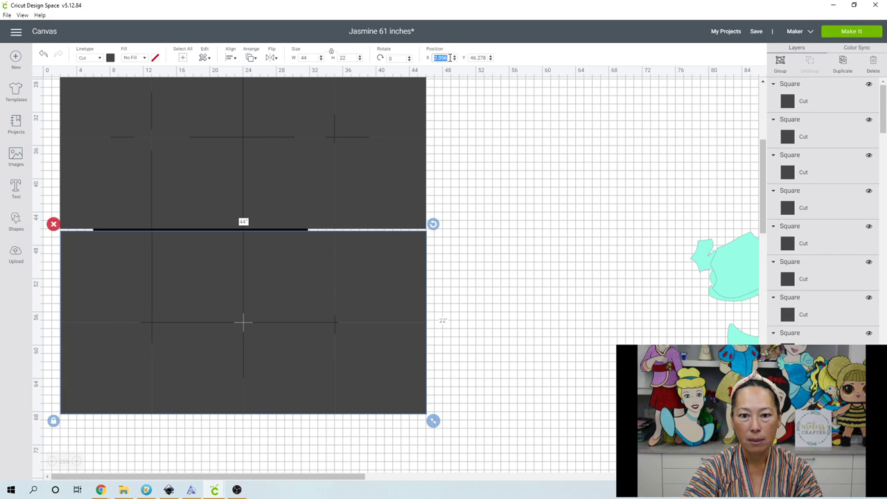
pyautogui.write('2')
pyautogui.press('Tab')
pyautogui.write('46')
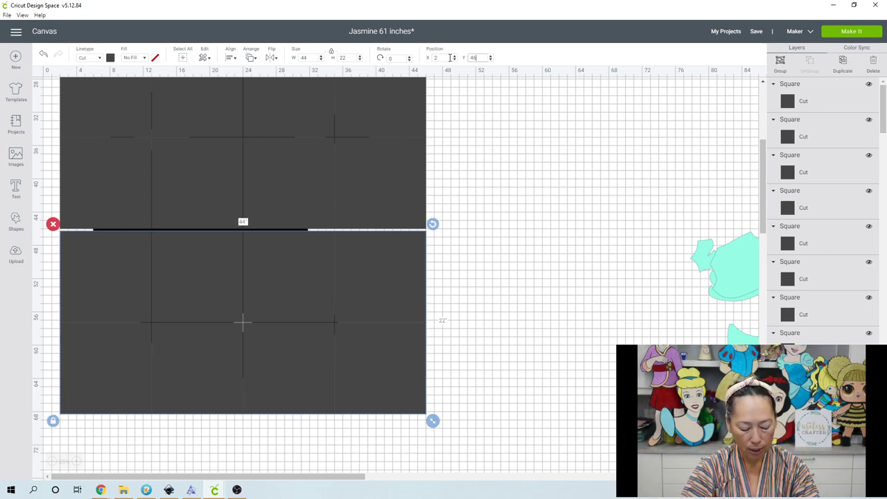
pyautogui.press('Return')
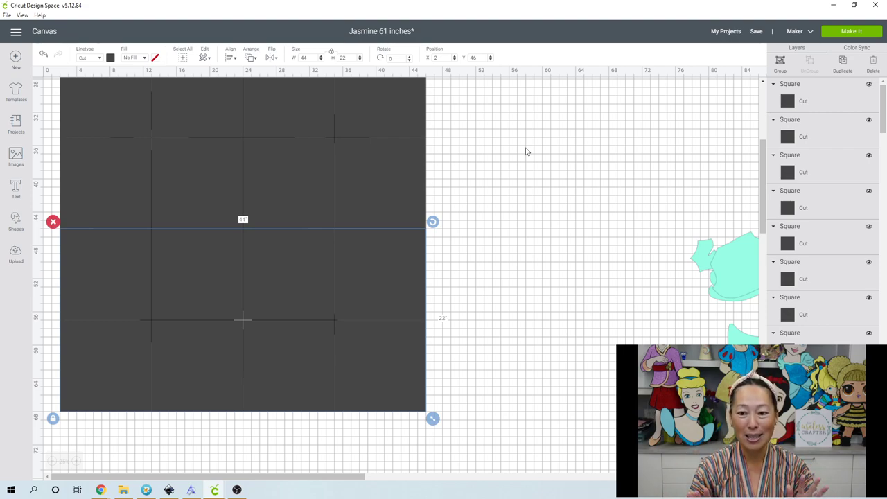
# - Select the black Jasmine silhouette hidden behind the grid of squares and send it to the front
pyautogui.scroll(4, 525, 156)
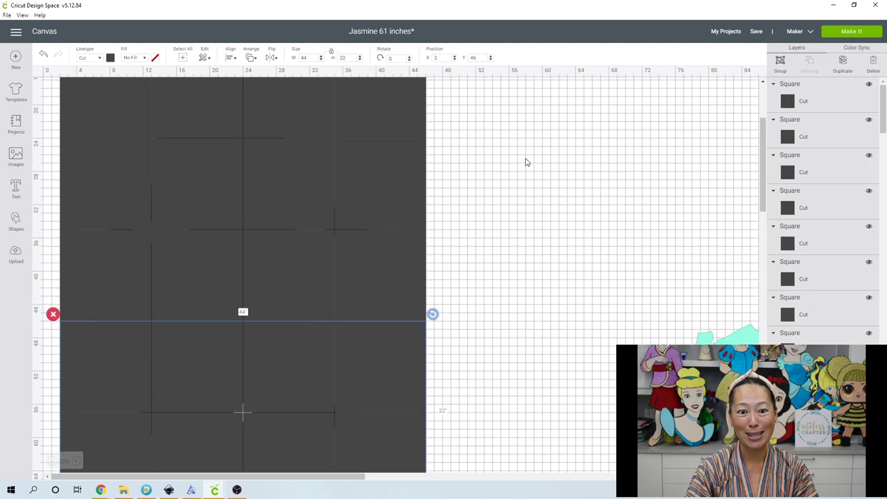
pyautogui.click(527, 164)
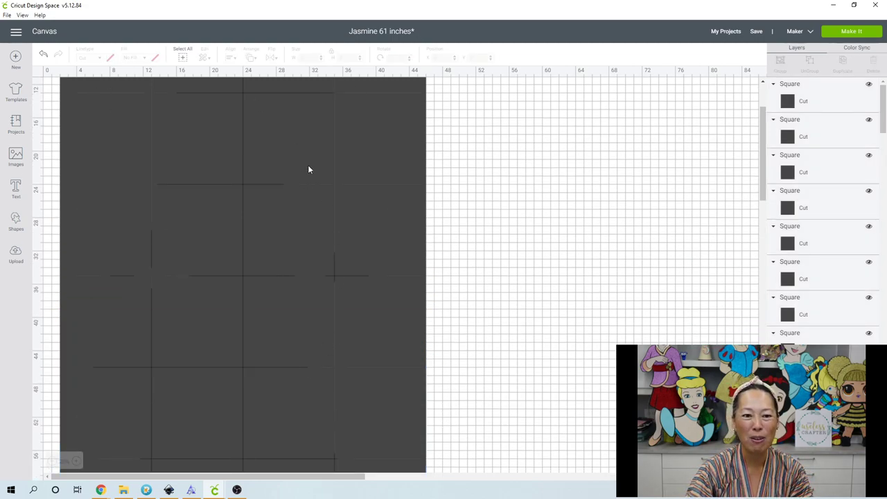
pyautogui.scroll(3, 339, 216)
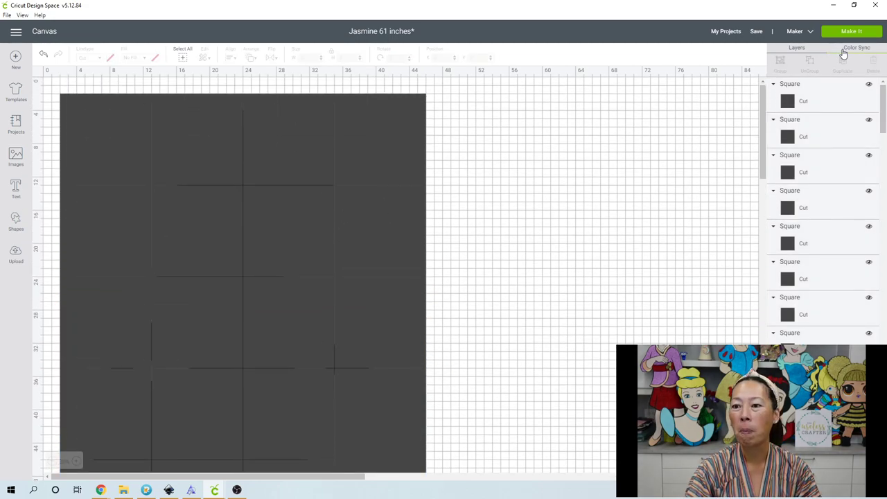
pyautogui.moveTo(883, 104); pyautogui.dragTo(884, 257)
pyautogui.click(235, 358)
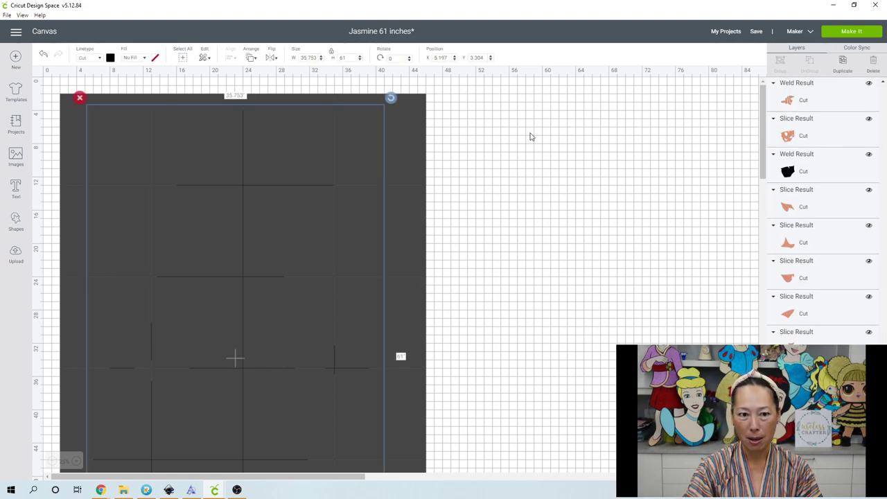
pyautogui.click(252, 58)
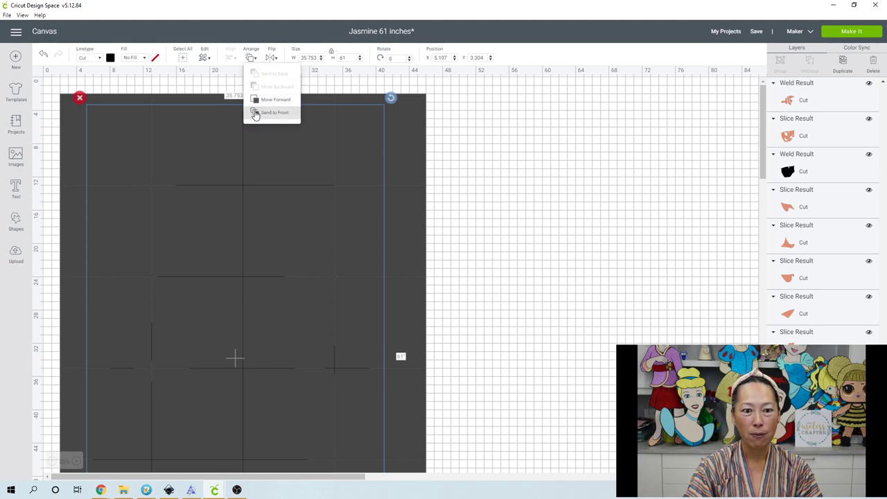
pyautogui.click(255, 111)
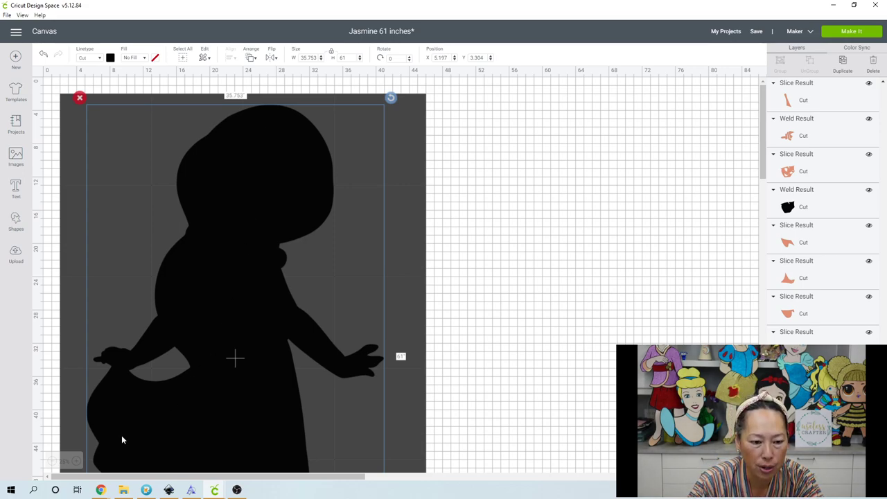
# - Try shifting the silhouette over the grid to suit the square boundaries, ending at about X 4.9, Y 3.3
pyautogui.click(75, 461)
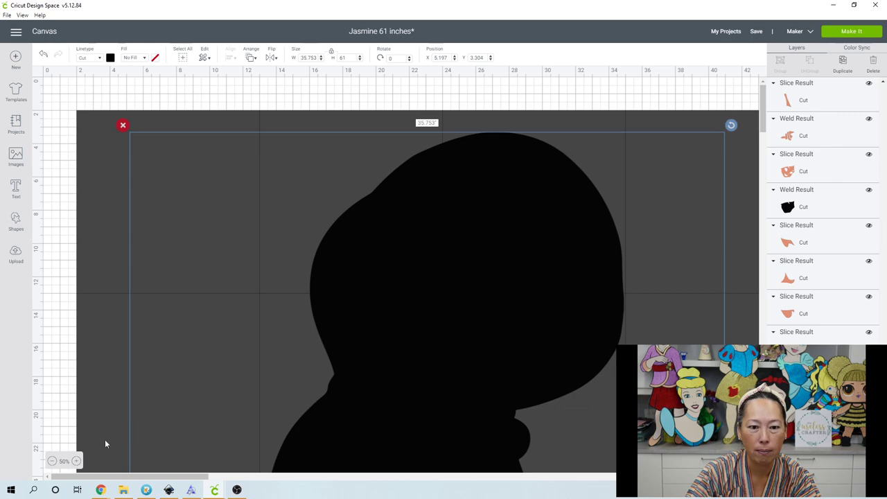
pyautogui.scroll(-2, 430, 333)
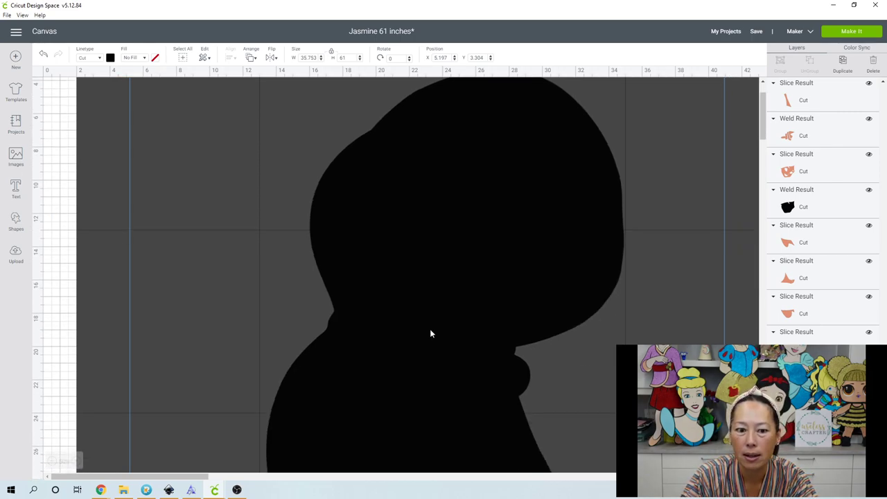
pyautogui.scroll(-8, 430, 333)
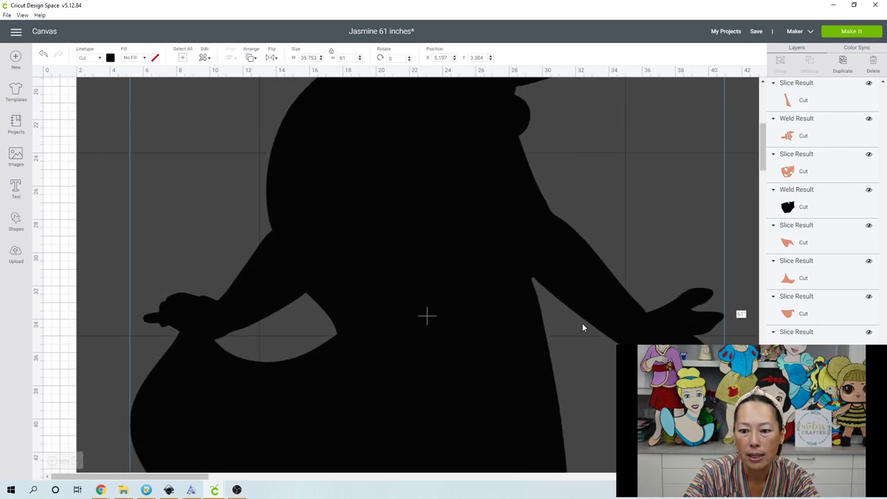
pyautogui.moveTo(594, 314); pyautogui.dragTo(622, 293)
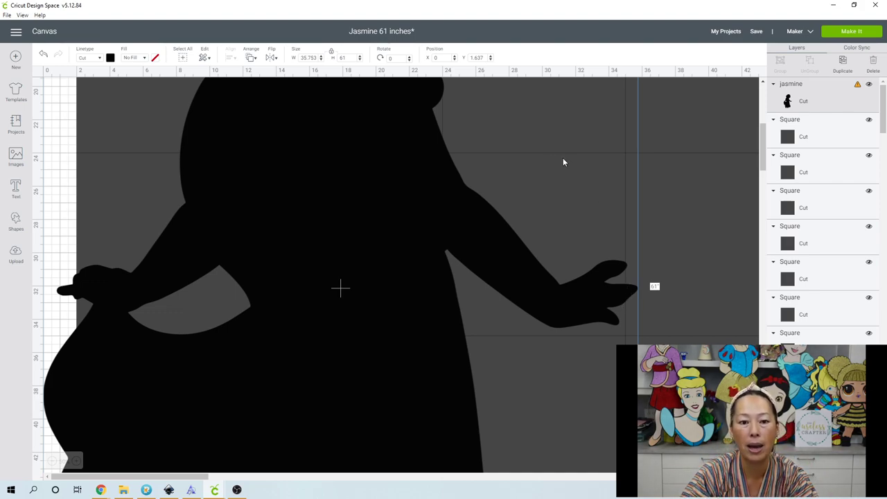
pyautogui.moveTo(427, 190); pyautogui.dragTo(508, 163)
pyautogui.scroll(5, 508, 164)
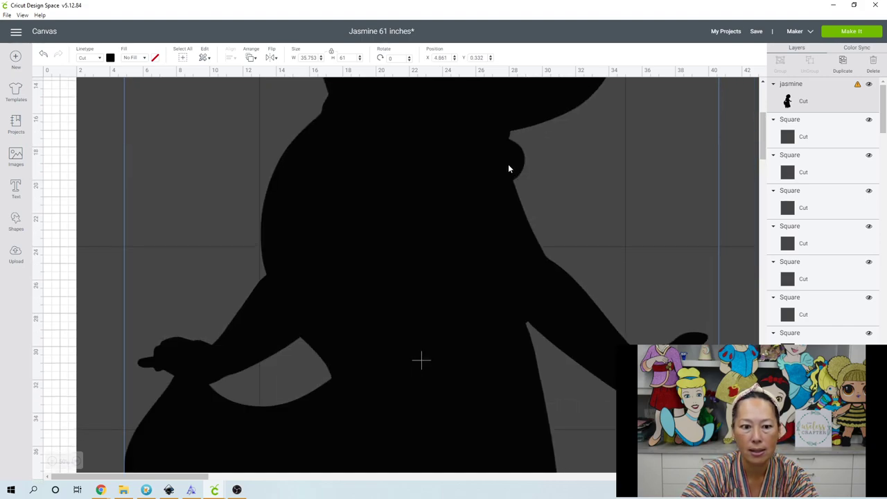
pyautogui.scroll(3, 513, 206)
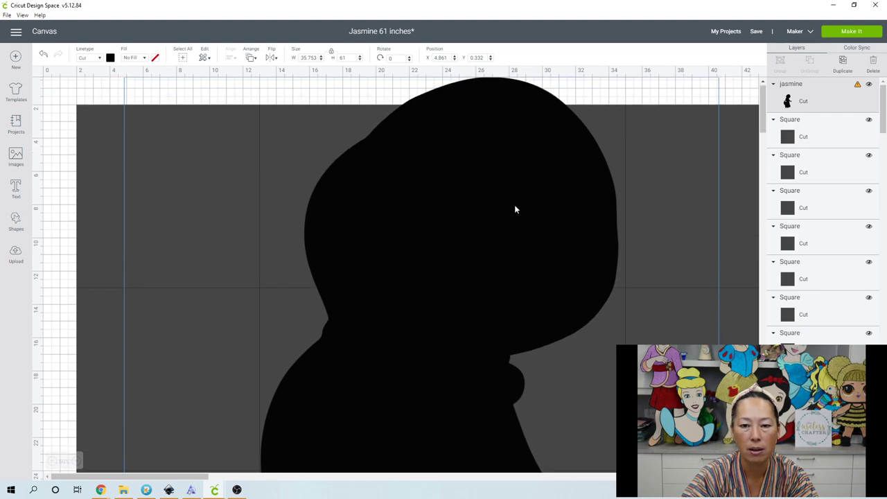
pyautogui.moveTo(497, 159)
pyautogui.mouseDown()
pyautogui.moveTo(495, 187)
pyautogui.moveTo(495, 158)
pyautogui.mouseUp()
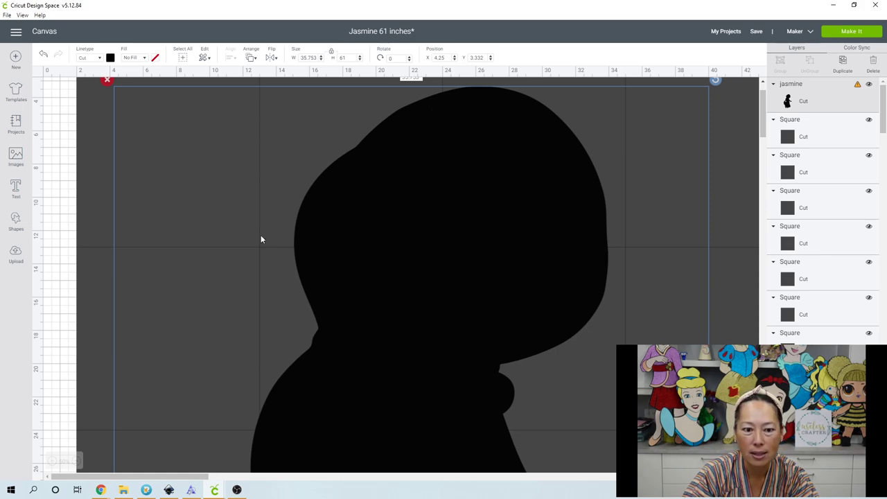
pyautogui.scroll(-4, 361, 250)
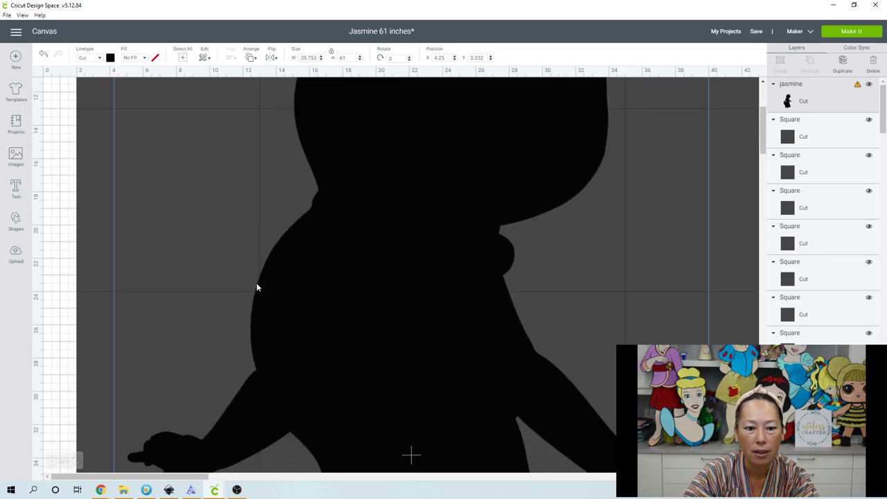
pyautogui.moveTo(275, 298); pyautogui.dragTo(286, 298)
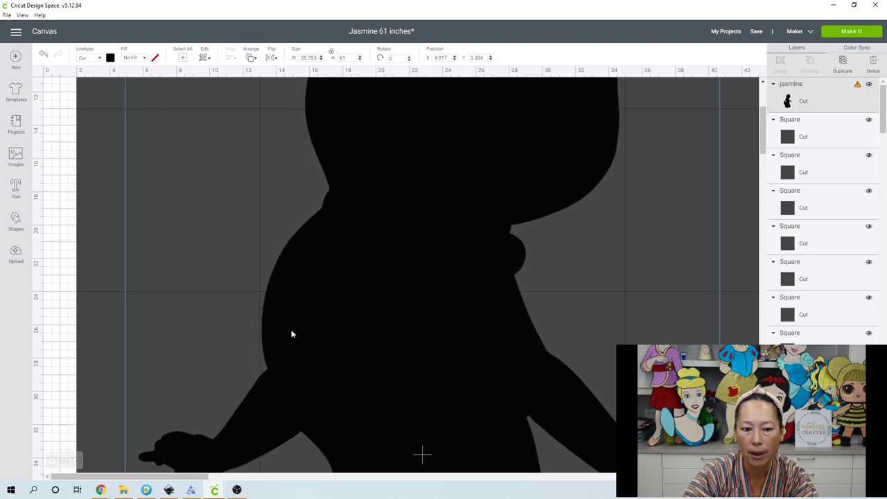
# - Lower the silhouette on the grid to about Y 6.5 and shift it sideways to about X 3.9
pyautogui.scroll(-2, 290, 330)
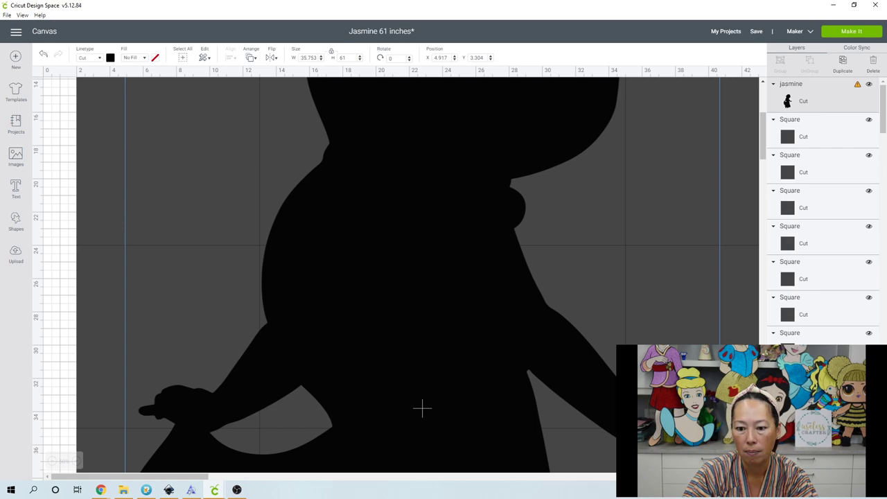
pyautogui.moveTo(422, 409); pyautogui.dragTo(428, 460)
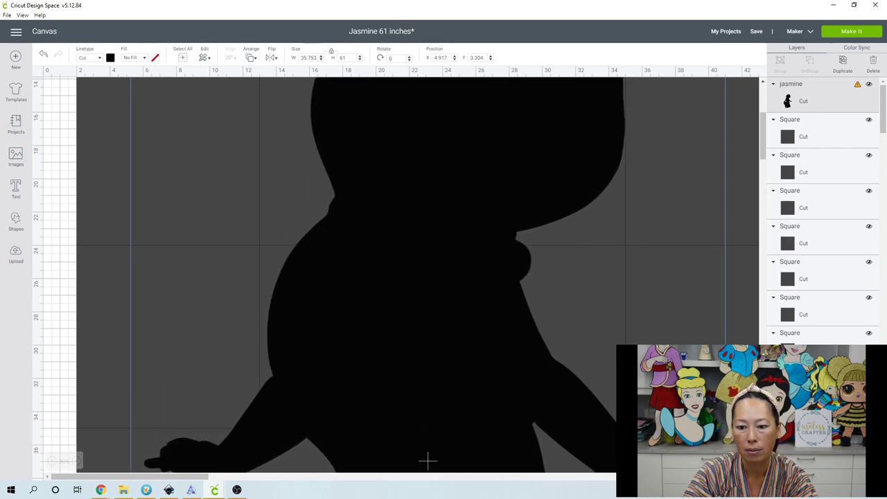
pyautogui.scroll(5, 578, 382)
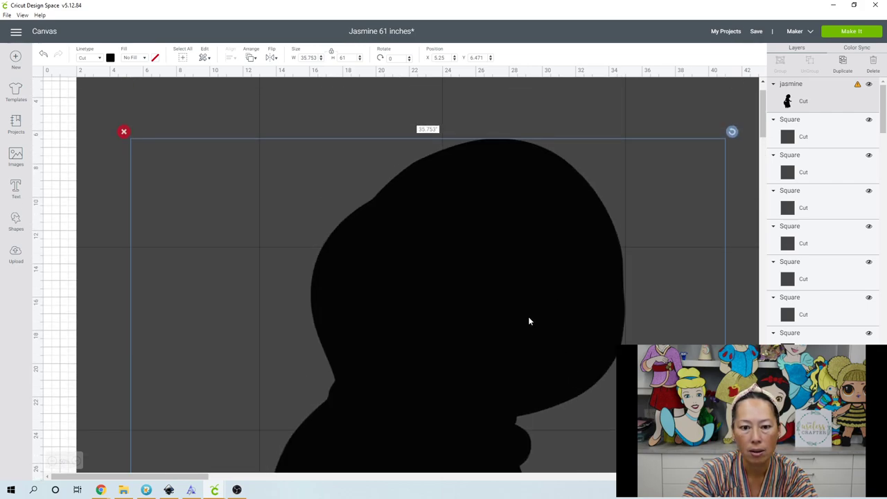
pyautogui.scroll(-2, 529, 320)
pyautogui.scroll(-6, 527, 323)
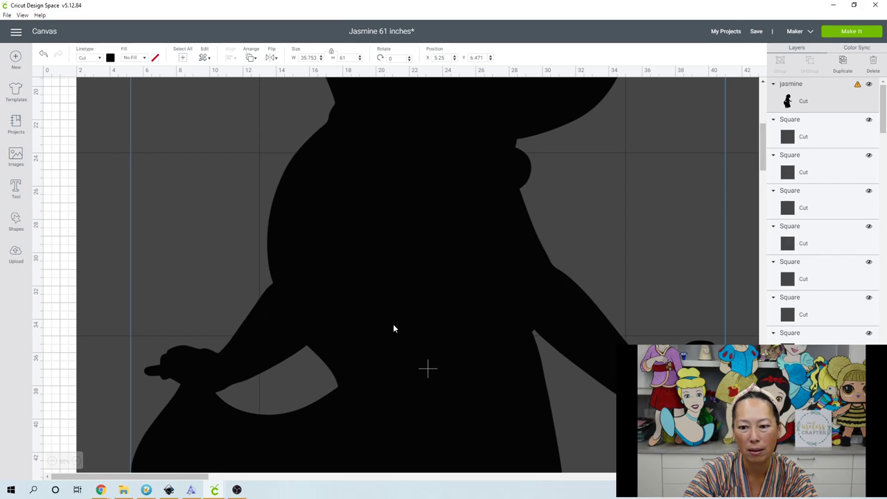
pyautogui.scroll(-4, 440, 331)
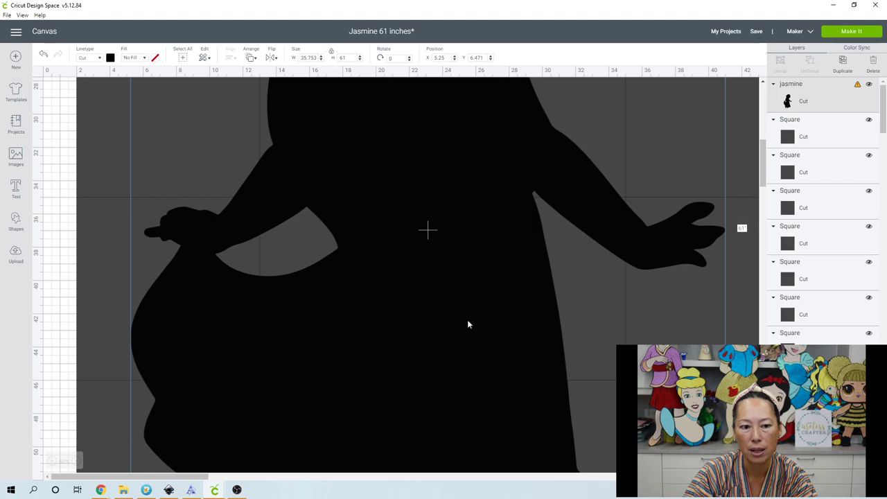
pyautogui.moveTo(467, 324); pyautogui.dragTo(445, 324)
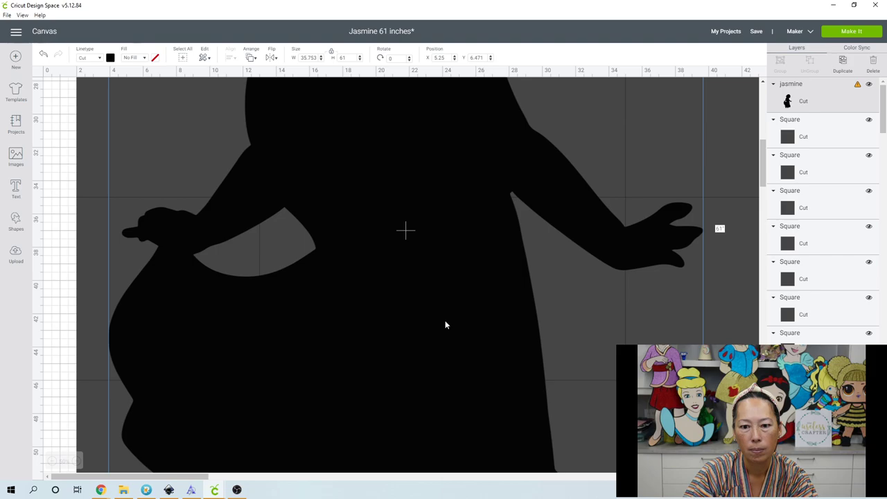
# - Undo the last sideways shift of the silhouette and check how its hands, dress and feet fall across the squares
pyautogui.click(43, 55)
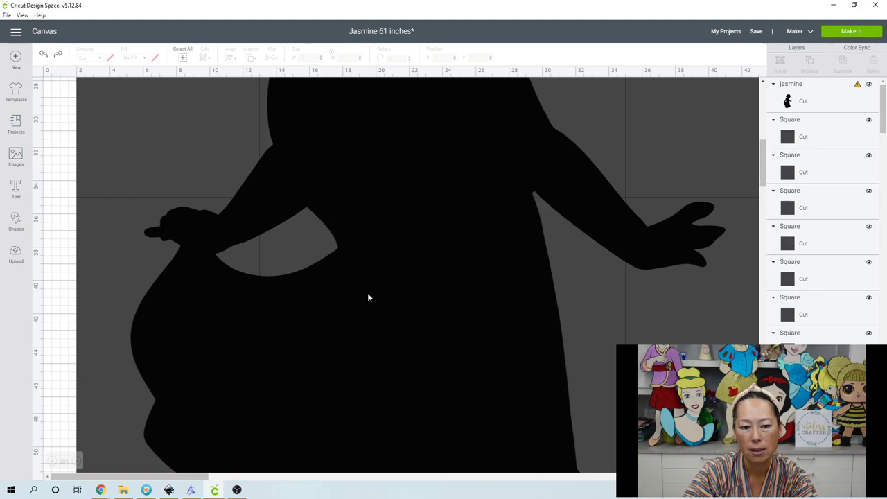
pyautogui.scroll(-5, 368, 294)
pyautogui.scroll(5, 369, 297)
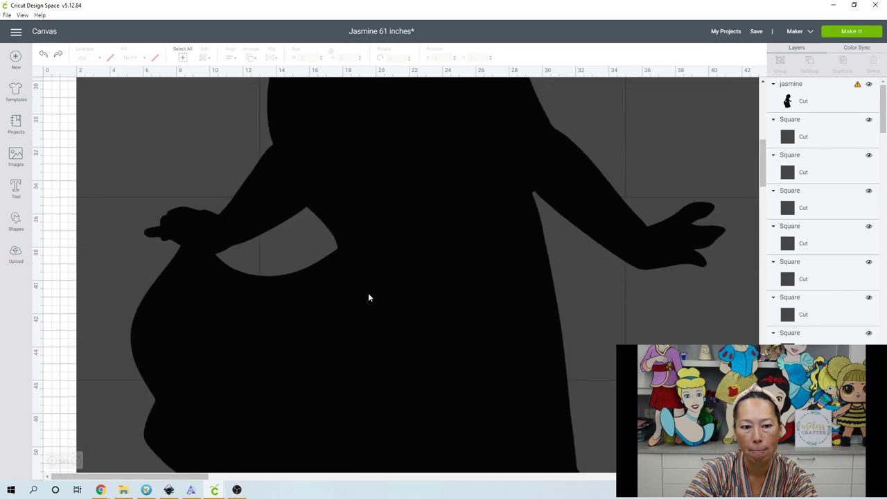
pyautogui.scroll(-6, 368, 297)
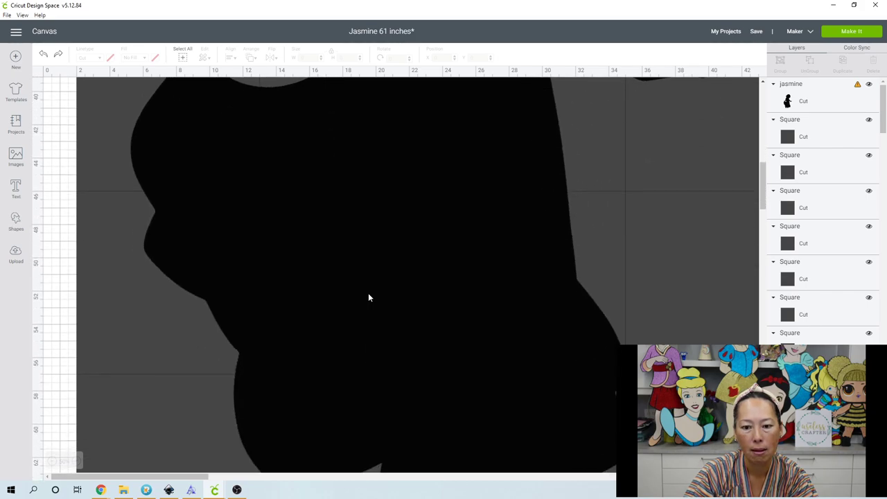
pyautogui.scroll(-4, 368, 297)
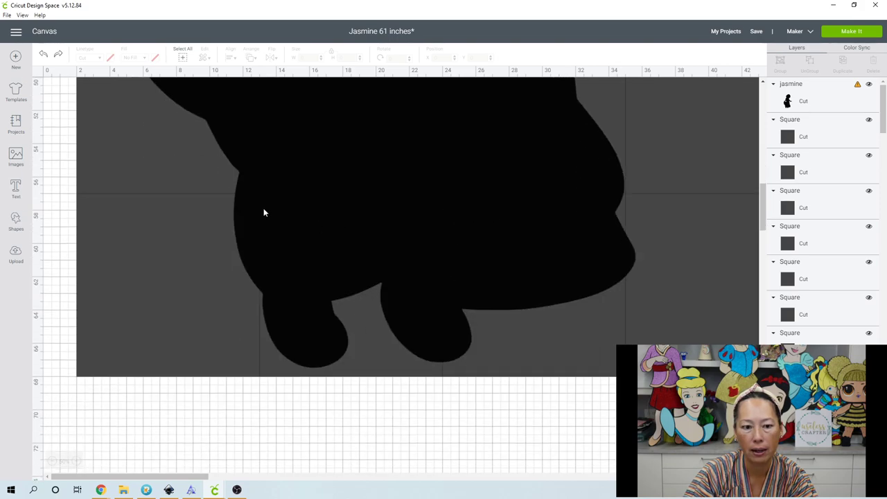
pyautogui.scroll(8, 287, 205)
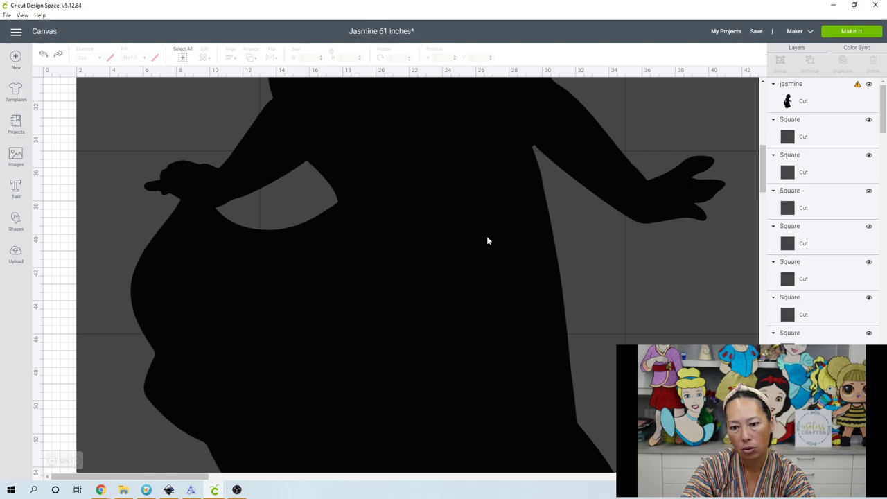
# - Move the Jasmine silhouette to about X 7.4, Y 13.1 so the head starts just beneath the first row of squares
pyautogui.moveTo(487, 241); pyautogui.dragTo(523, 284)
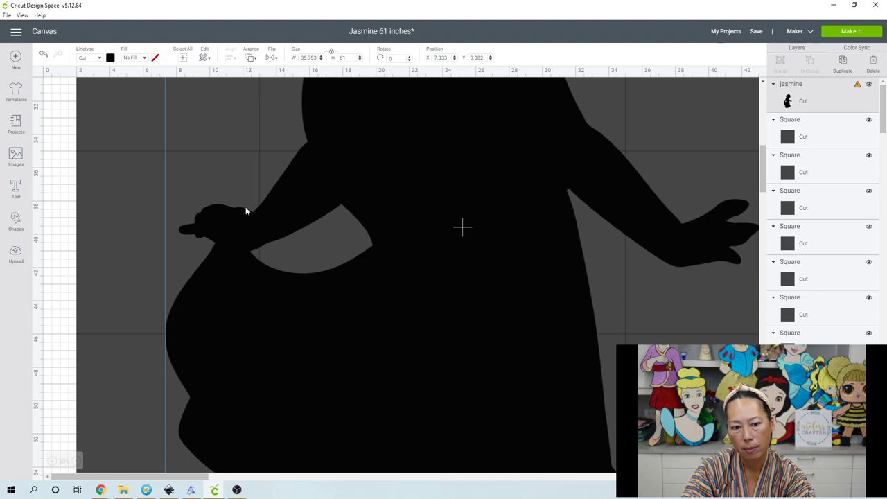
pyautogui.scroll(5, 430, 334)
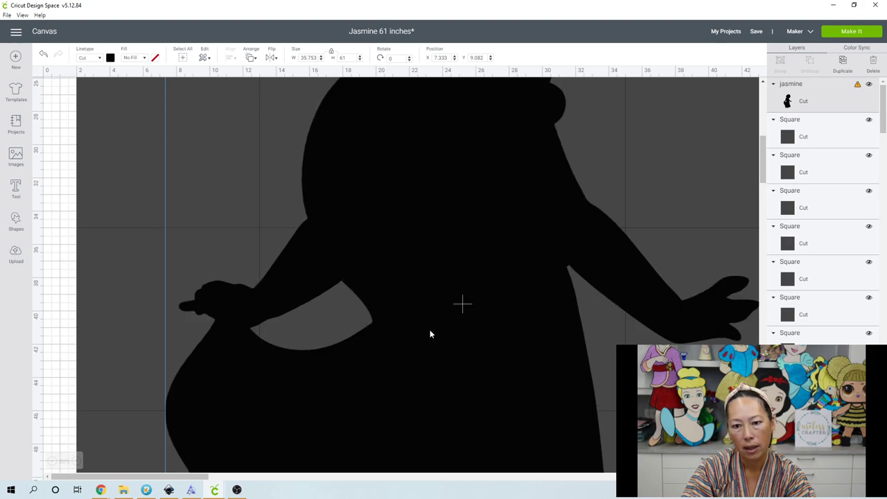
pyautogui.scroll(3, 430, 333)
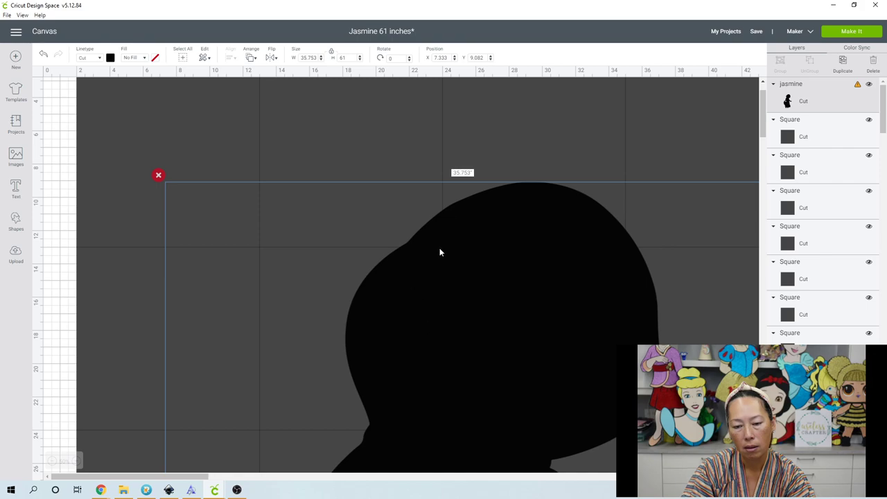
pyautogui.scroll(-7, 445, 252)
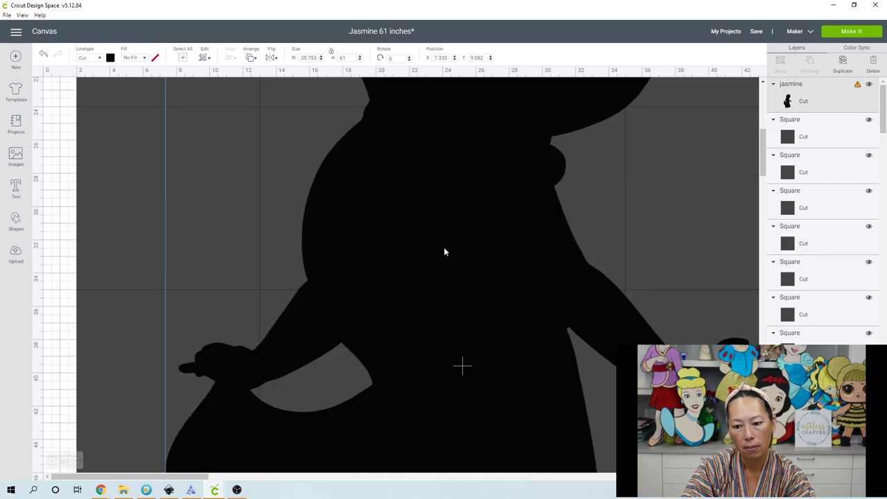
pyautogui.scroll(1, 446, 229)
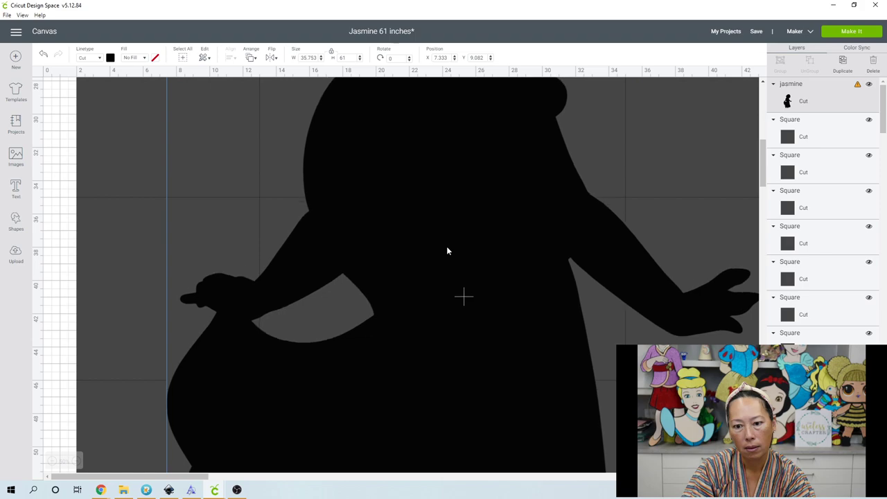
pyautogui.moveTo(447, 262); pyautogui.dragTo(447, 283)
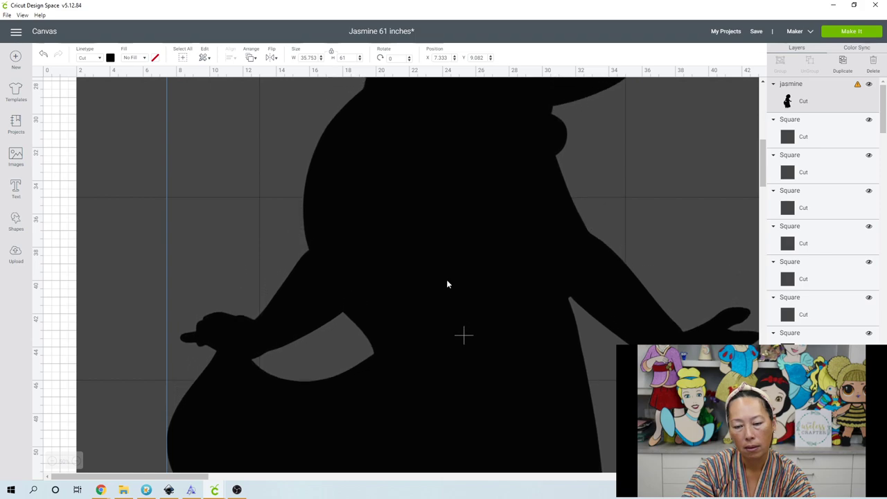
pyautogui.scroll(9, 447, 277)
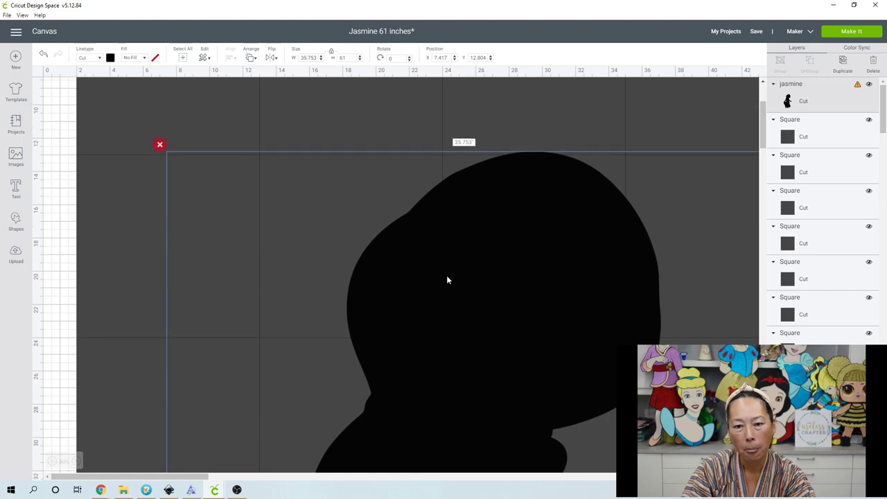
pyautogui.scroll(-9, 543, 177)
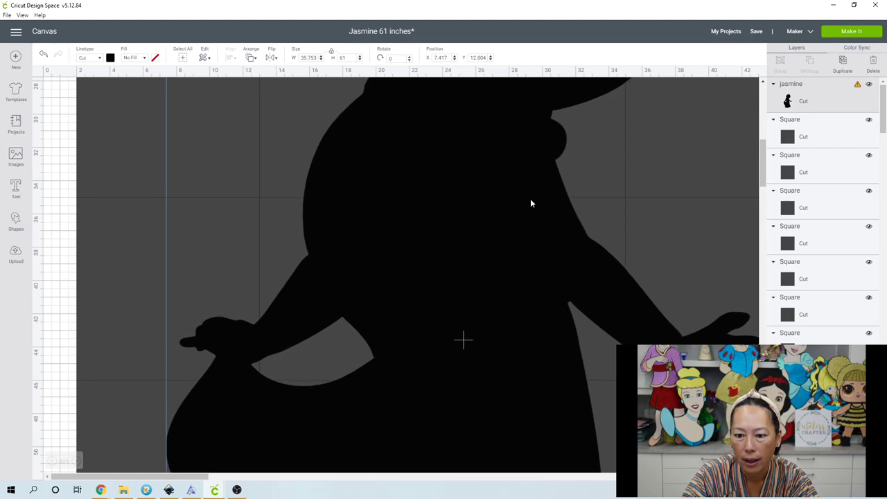
pyautogui.scroll(12, 530, 203)
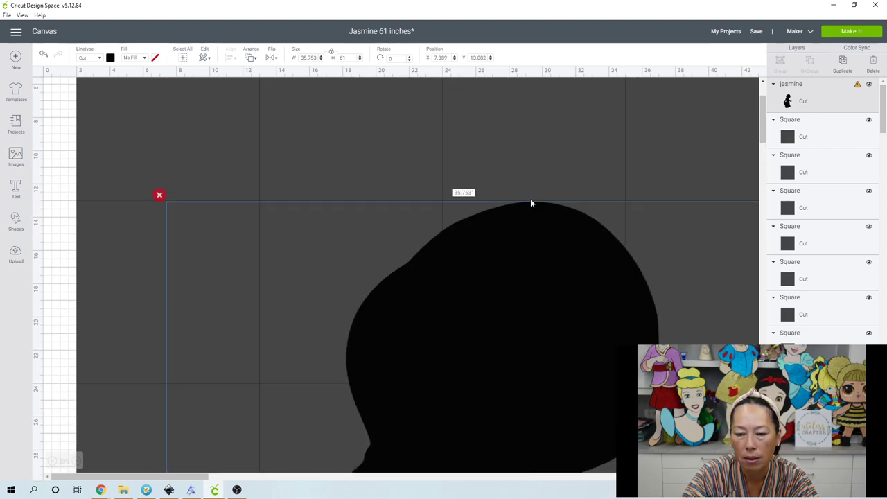
# - Check the silhouette's fit against the grid of squares from the head to the feet
pyautogui.click(530, 201)
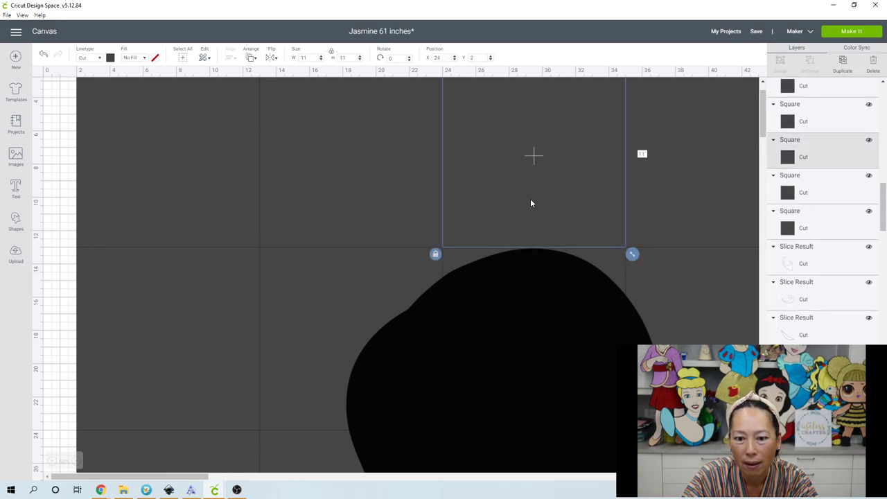
pyautogui.scroll(-5, 453, 213)
pyautogui.scroll(-20, 454, 216)
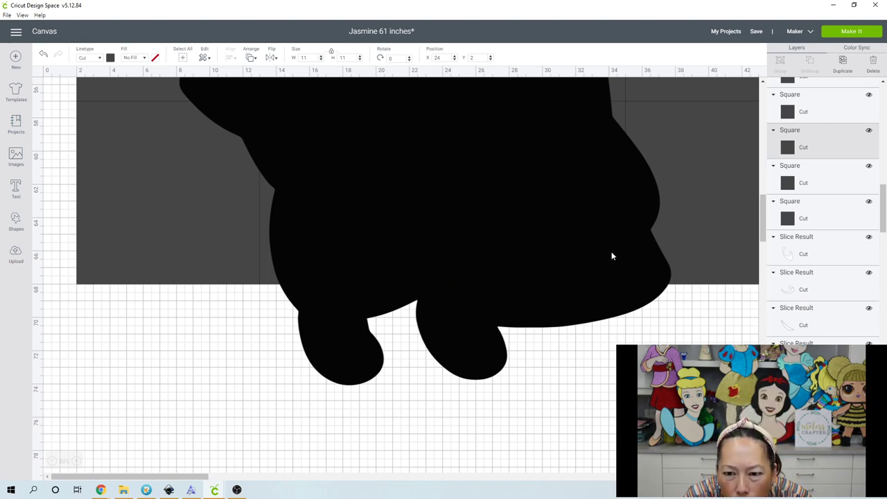
pyautogui.scroll(13, 576, 278)
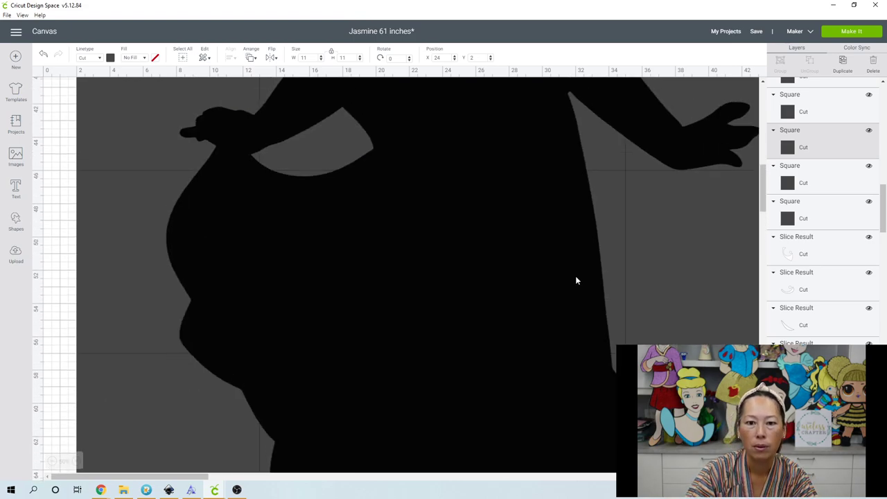
pyautogui.scroll(11, 576, 280)
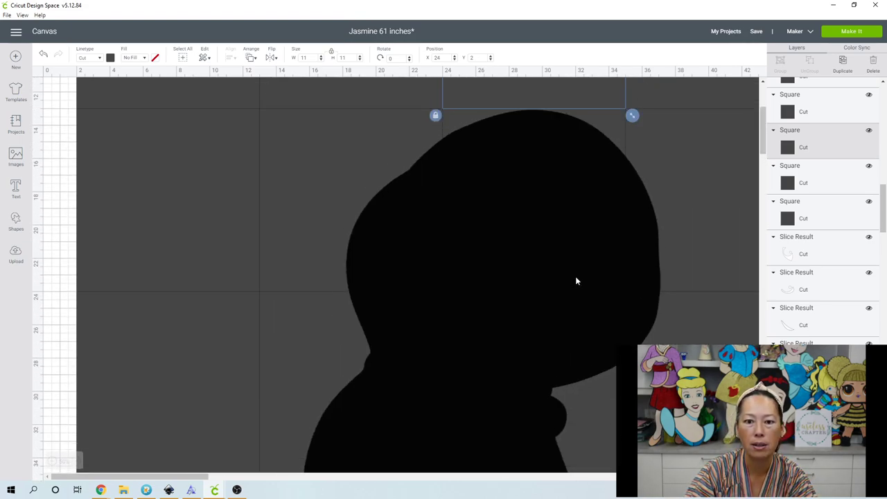
pyautogui.scroll(6, 576, 281)
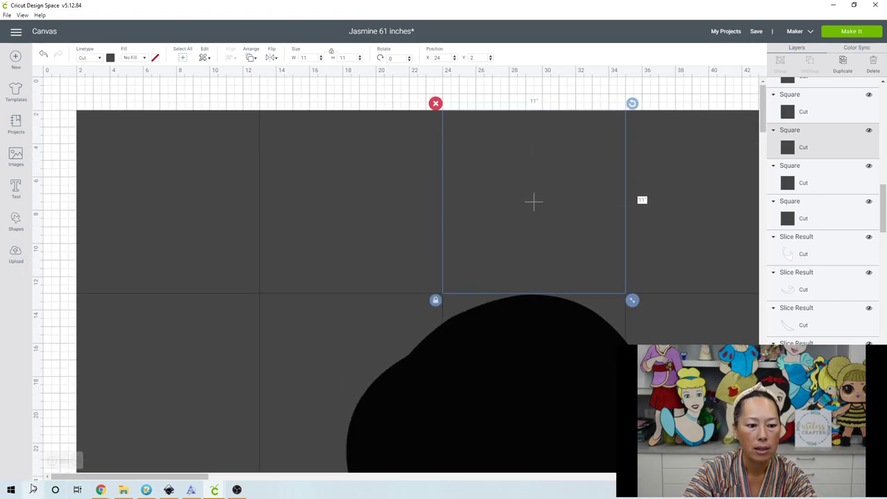
# - Move the empty row of four squares above the head to the foot of the grid, positioned at X 2, Y 68
pyautogui.click(52, 461)
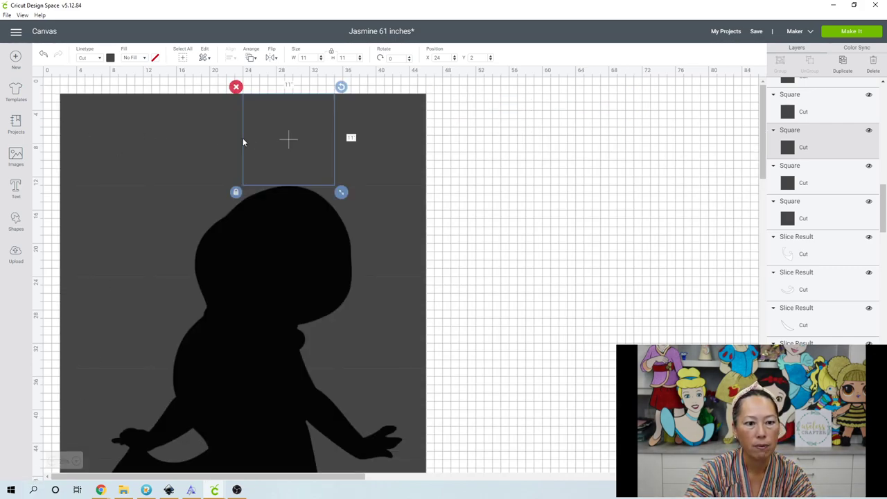
pyautogui.click(532, 122)
pyautogui.moveTo(527, 130); pyautogui.dragTo(63, 141)
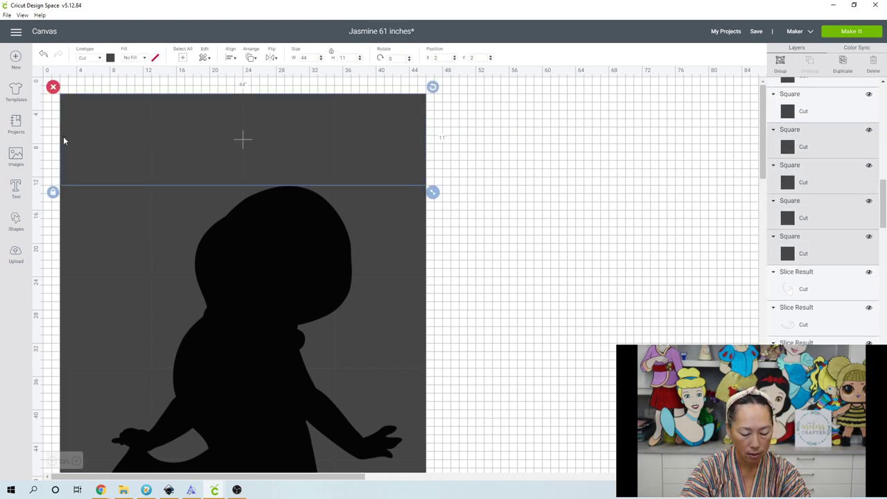
pyautogui.moveTo(168, 122); pyautogui.dragTo(337, 414)
pyautogui.scroll(-4, 340, 384)
pyautogui.scroll(-2, 411, 275)
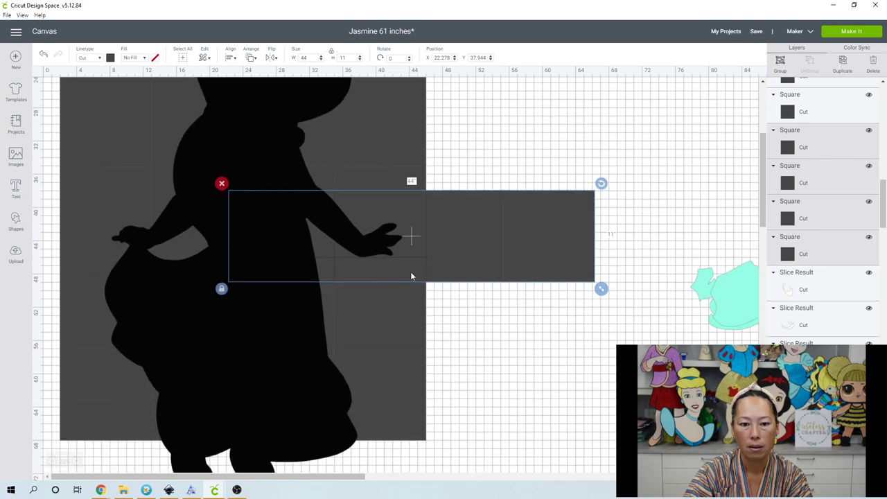
pyautogui.moveTo(467, 212); pyautogui.dragTo(302, 456)
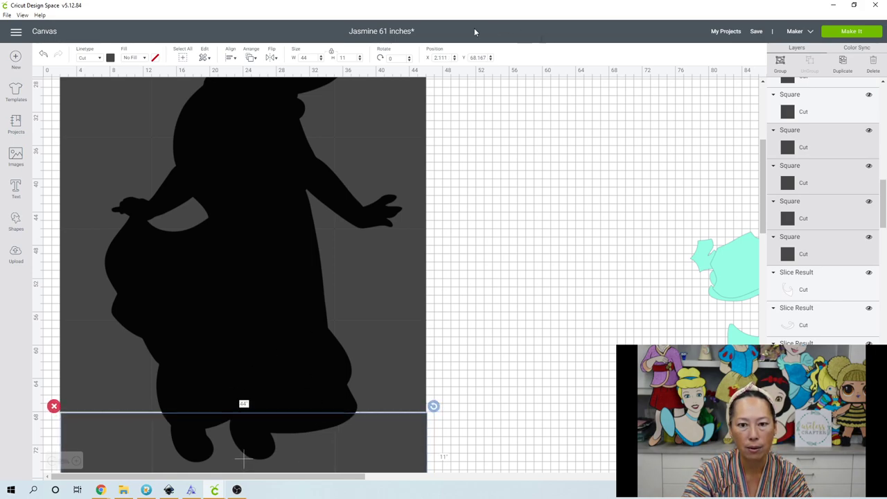
pyautogui.click(436, 58)
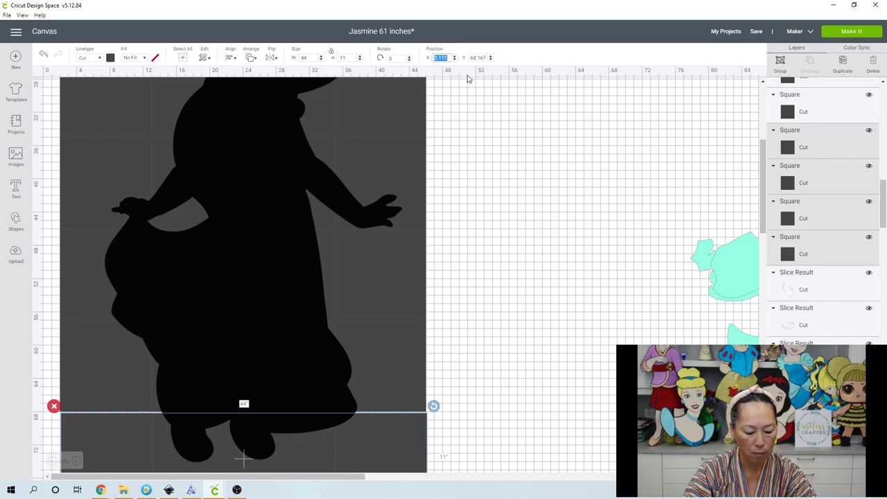
pyautogui.write('2')
pyautogui.press('Tab')
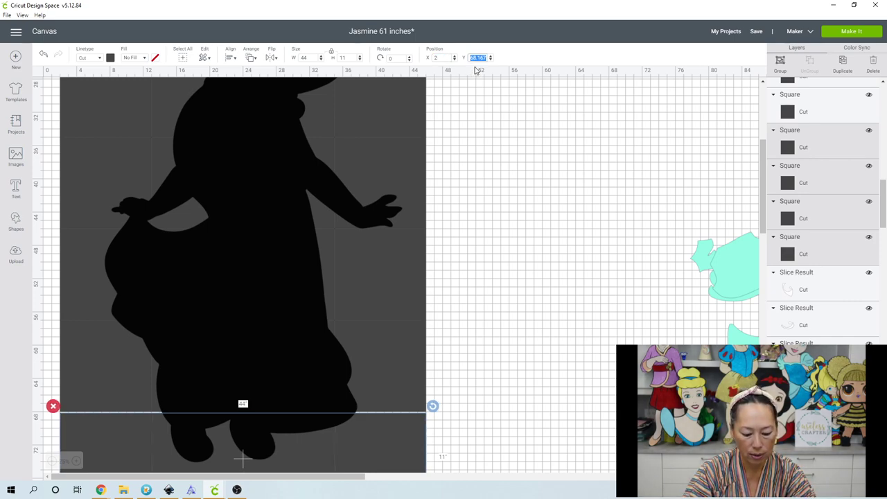
pyautogui.write('68')
pyautogui.press('Return')
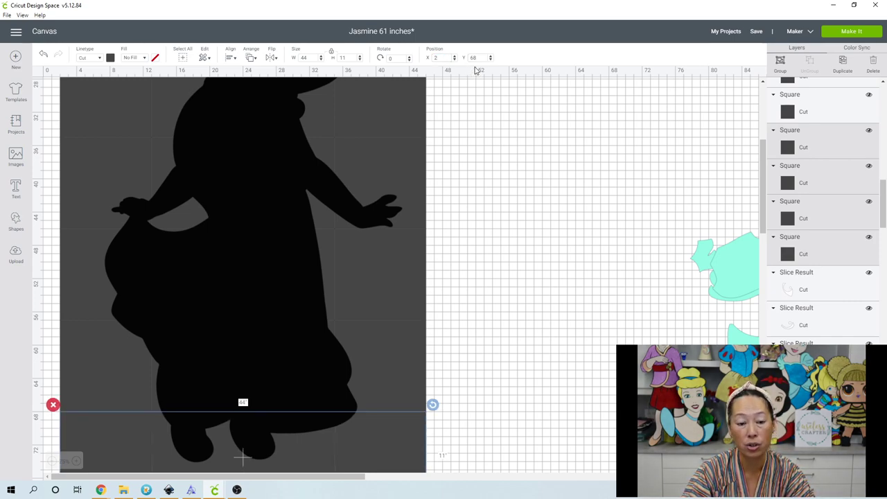
# - Delete the two uncovered squares in the first column beside the head and shoulder, starting with the one at X 2, Y 13
pyautogui.scroll(-2, 489, 118)
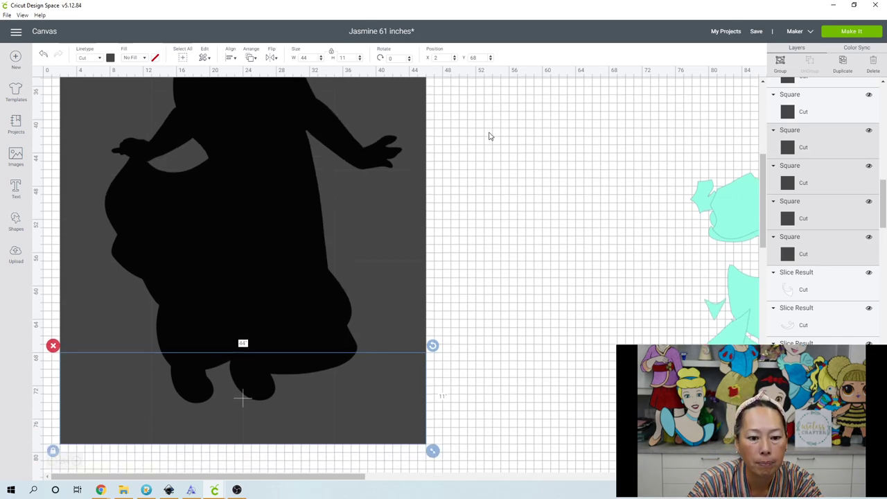
pyautogui.scroll(5, 489, 131)
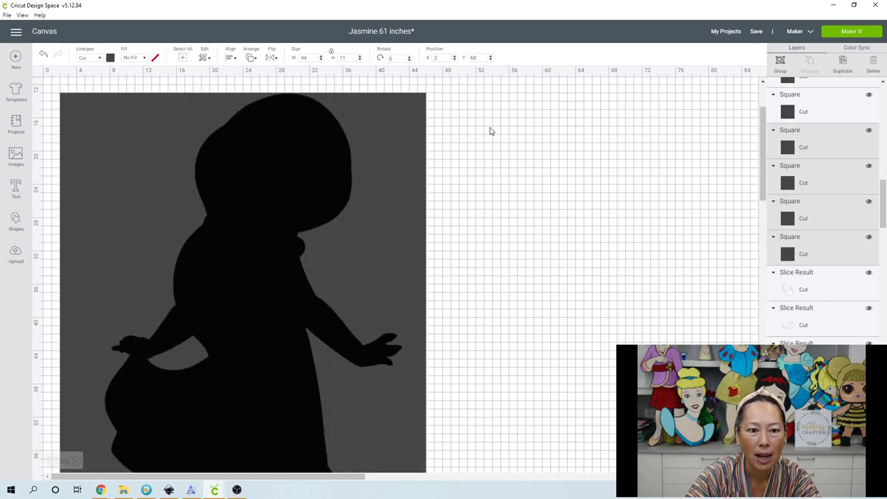
pyautogui.click(106, 118)
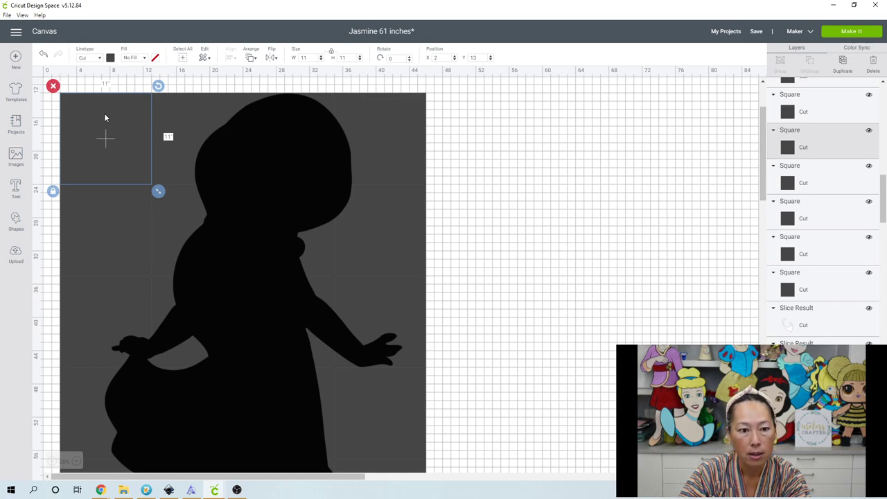
pyautogui.press('Delete')
pyautogui.click(106, 212)
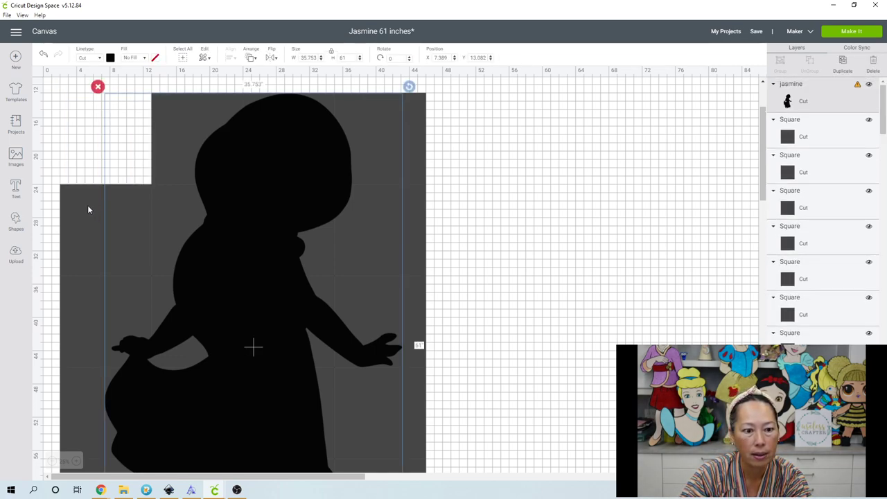
pyautogui.click(88, 208)
pyautogui.press('Delete')
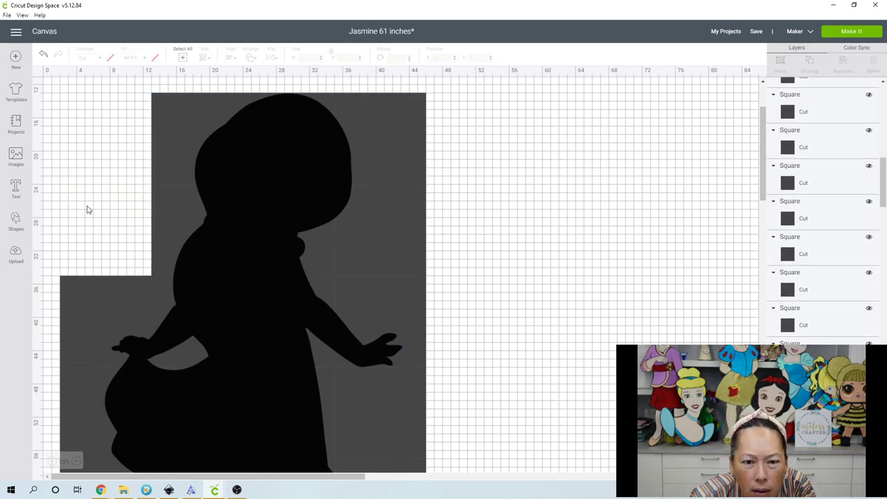
# - Delete the uncovered square in the last grid column directly beneath the silhouette's outstretched hand
pyautogui.scroll(-5, 395, 251)
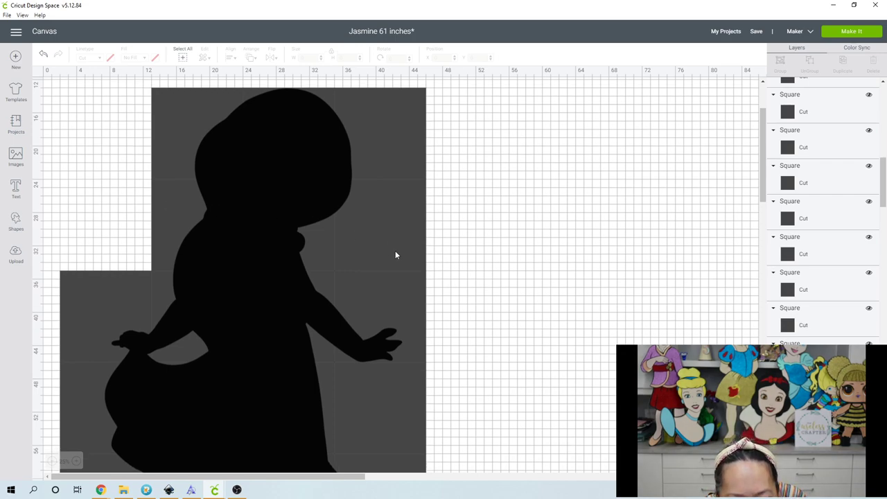
pyautogui.scroll(-1, 388, 250)
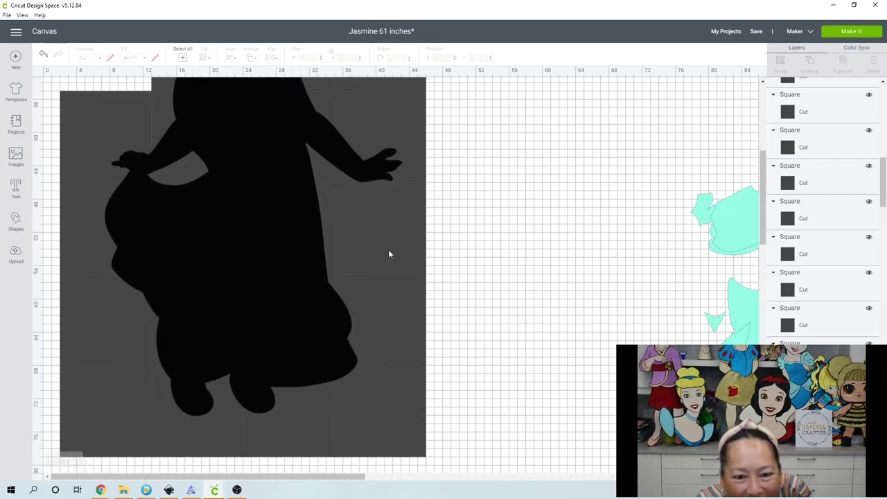
pyautogui.click(388, 247)
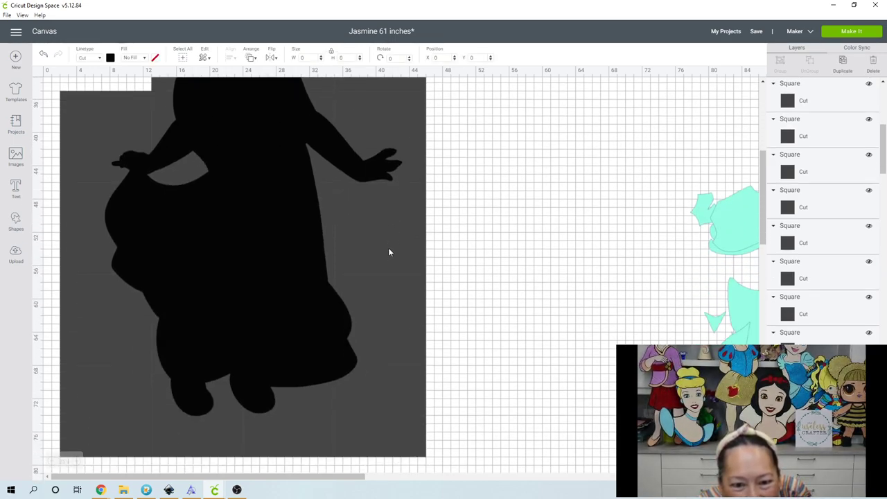
pyautogui.click(417, 224)
pyautogui.press('Delete')
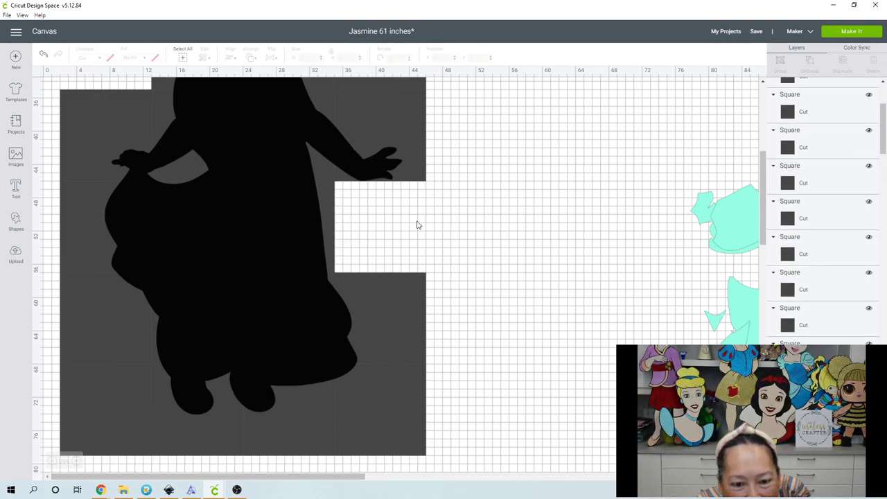
# - Delete the uncovered square at the foot of the grid's first column, below the skirt
pyautogui.scroll(-4, 417, 224)
pyautogui.click(119, 268)
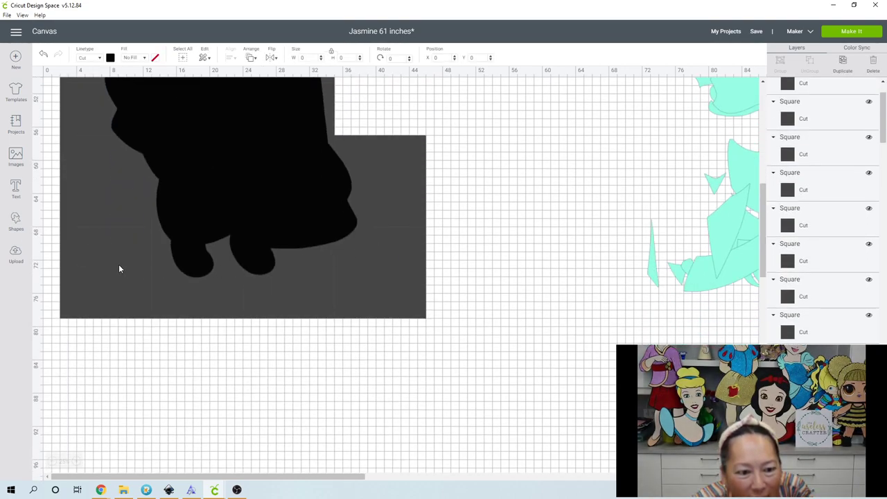
pyautogui.click(80, 268)
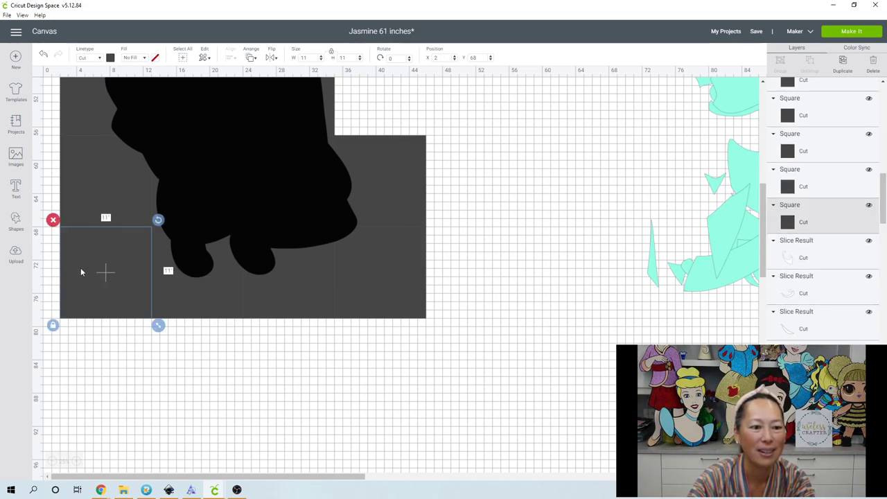
pyautogui.press('Delete')
# - Slice the silhouette with each of the three squares in the head row and delete the blank offcut beside the head
pyautogui.scroll(1, 80, 268)
pyautogui.scroll(10, 80, 269)
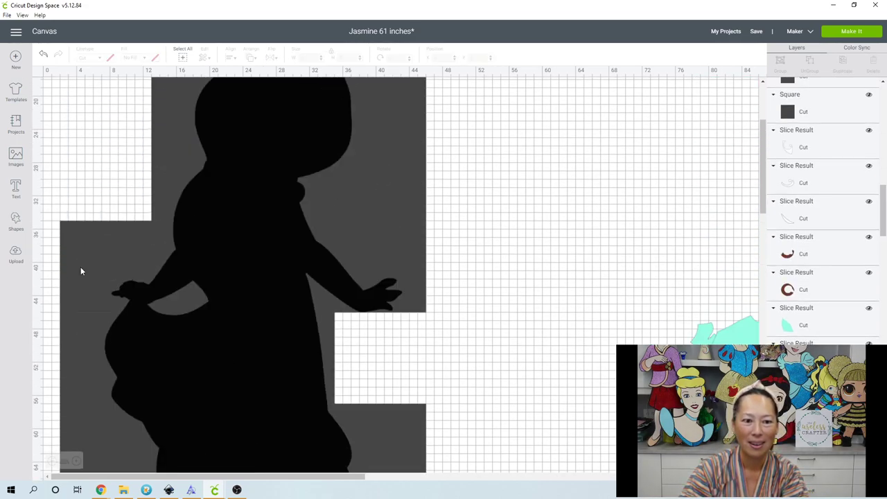
pyautogui.moveTo(84, 138); pyautogui.dragTo(218, 208)
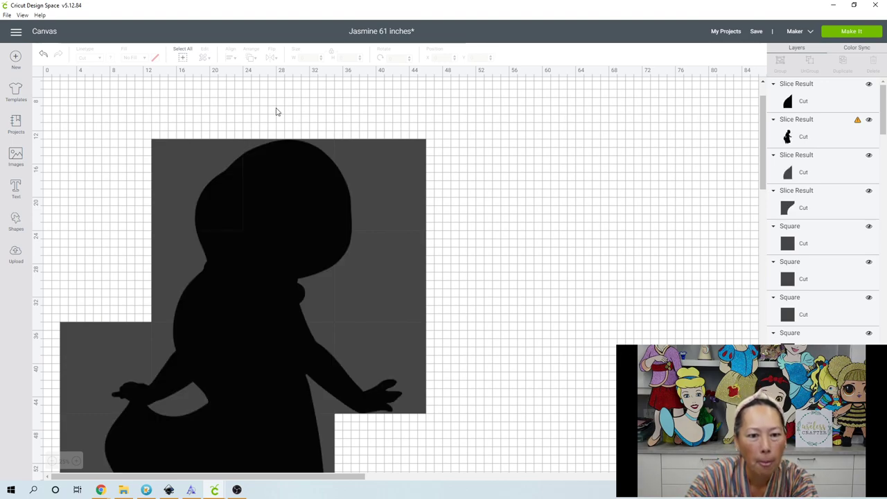
pyautogui.click(315, 204)
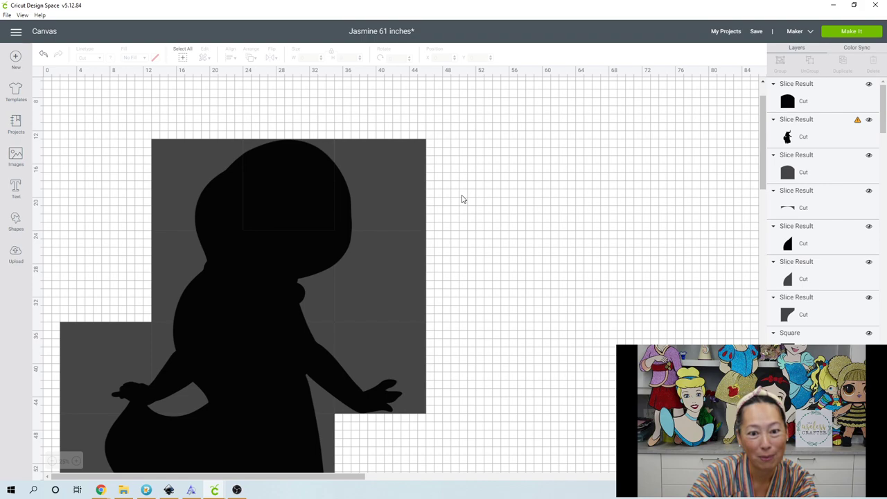
pyautogui.moveTo(462, 195); pyautogui.dragTo(338, 212)
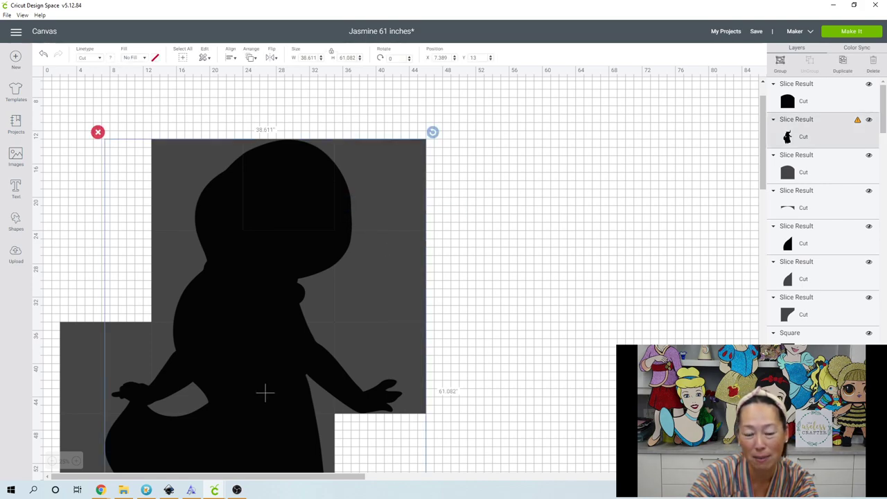
pyautogui.moveTo(500, 178); pyautogui.dragTo(342, 214)
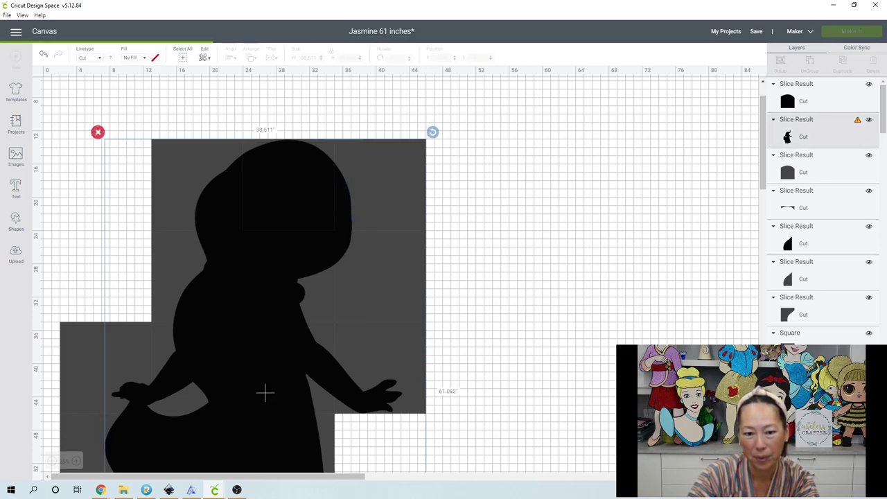
pyautogui.press('Delete')
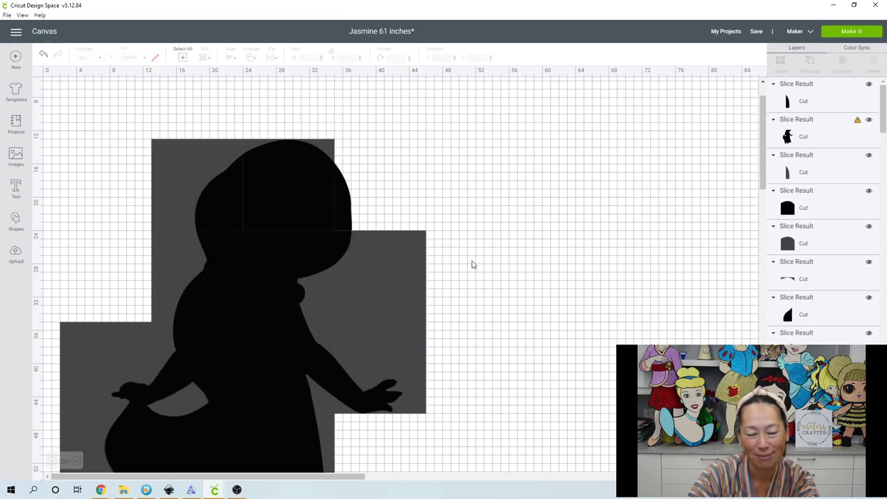
# - Slice the silhouette with the two last-column squares covering the edge of the face and the outstretched hand
pyautogui.moveTo(472, 267); pyautogui.dragTo(375, 279)
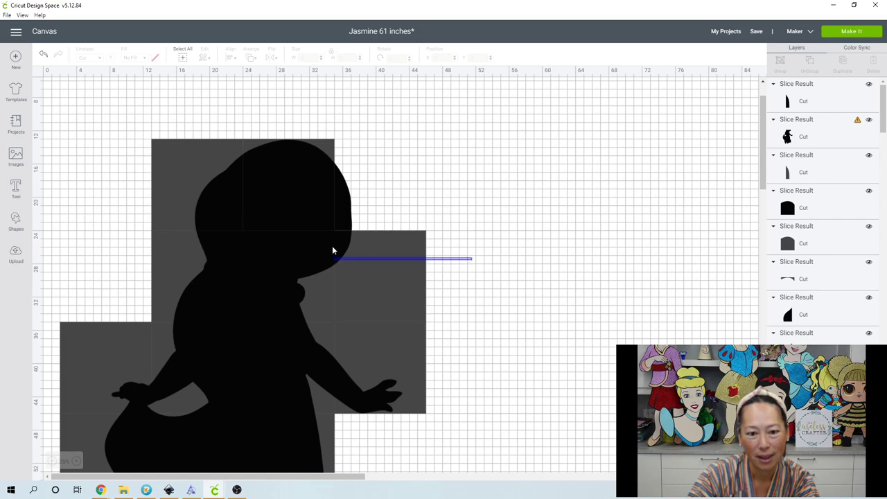
pyautogui.moveTo(333, 250); pyautogui.dragTo(337, 242)
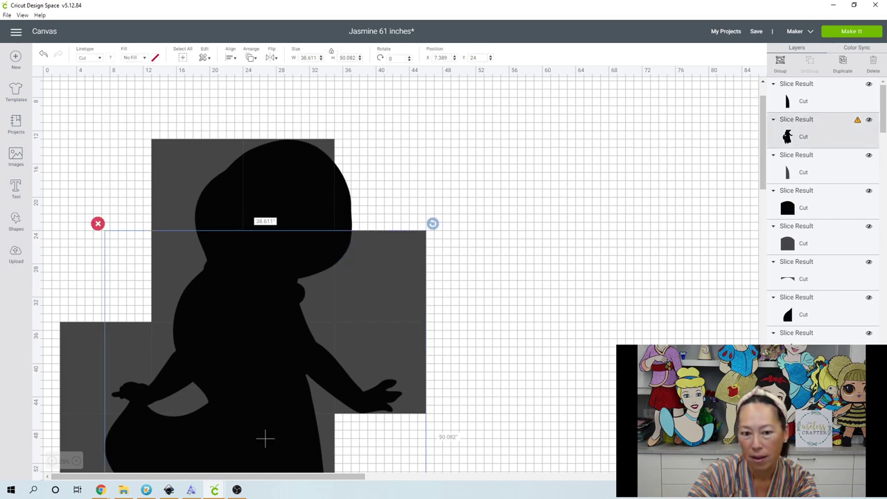
pyautogui.click(389, 227)
pyautogui.scroll(-3, 389, 230)
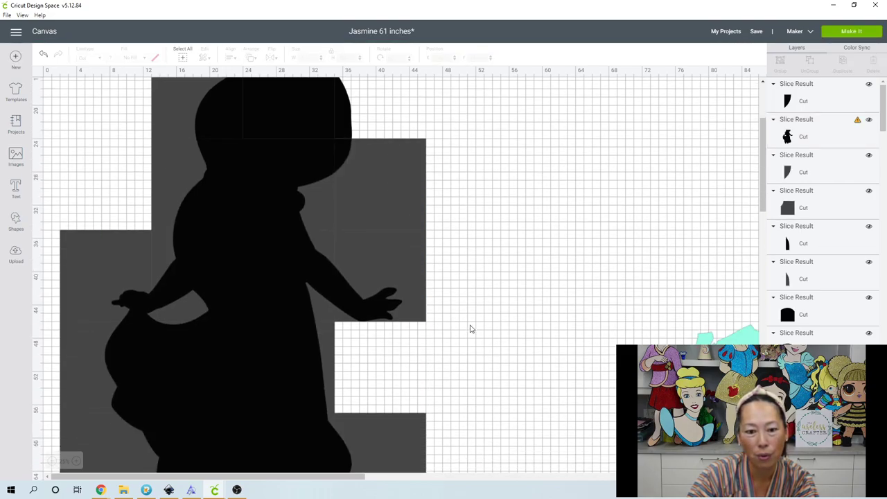
pyautogui.moveTo(367, 299); pyautogui.dragTo(358, 284)
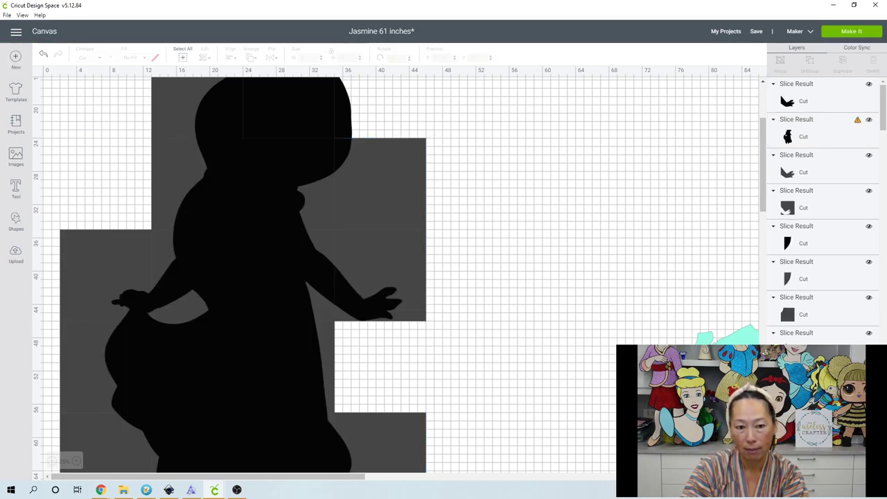
pyautogui.moveTo(117, 169); pyautogui.dragTo(191, 201)
pyautogui.click(43, 56)
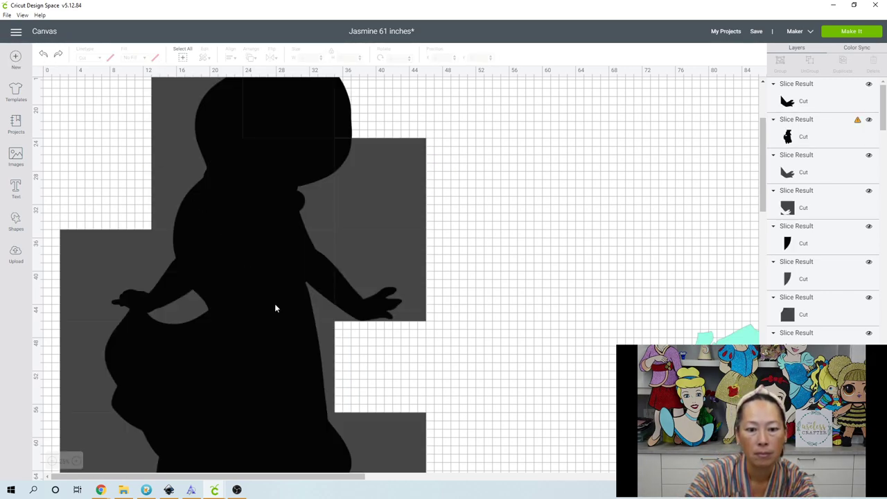
# - Move the three sliced head pieces side by side onto the empty canvas with small gaps, and move the outstretched hand piece clear of the grid
pyautogui.scroll(3, 379, 330)
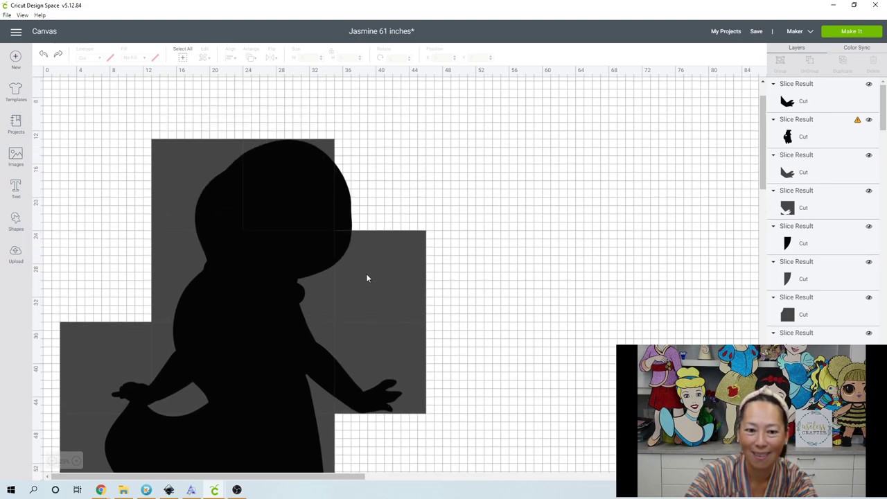
pyautogui.moveTo(337, 201); pyautogui.dragTo(667, 194)
pyautogui.moveTo(325, 167); pyautogui.dragTo(691, 157)
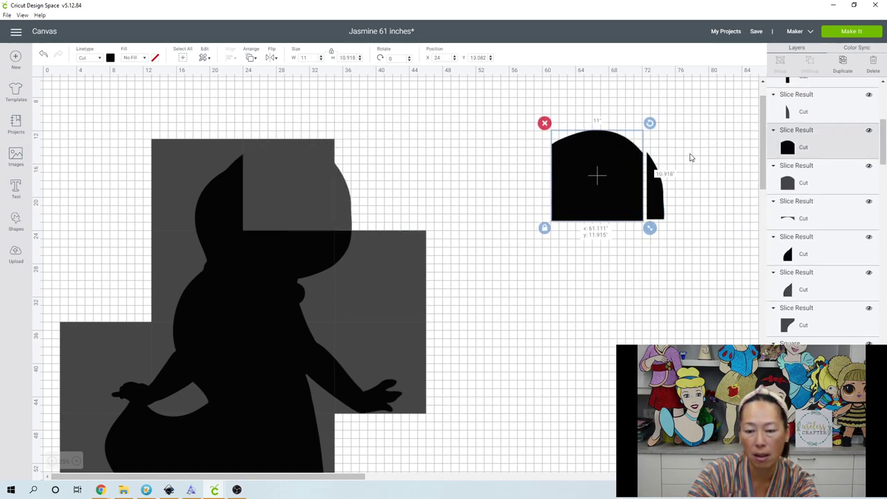
pyautogui.click(230, 190)
pyautogui.moveTo(229, 190); pyautogui.dragTo(574, 177)
pyautogui.click(347, 241)
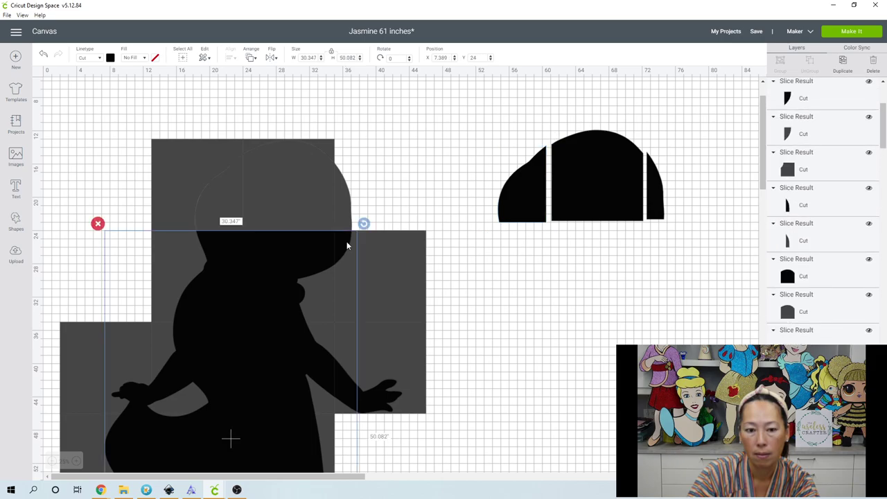
pyautogui.click(378, 402)
pyautogui.moveTo(378, 397); pyautogui.dragTo(665, 421)
pyautogui.click(427, 443)
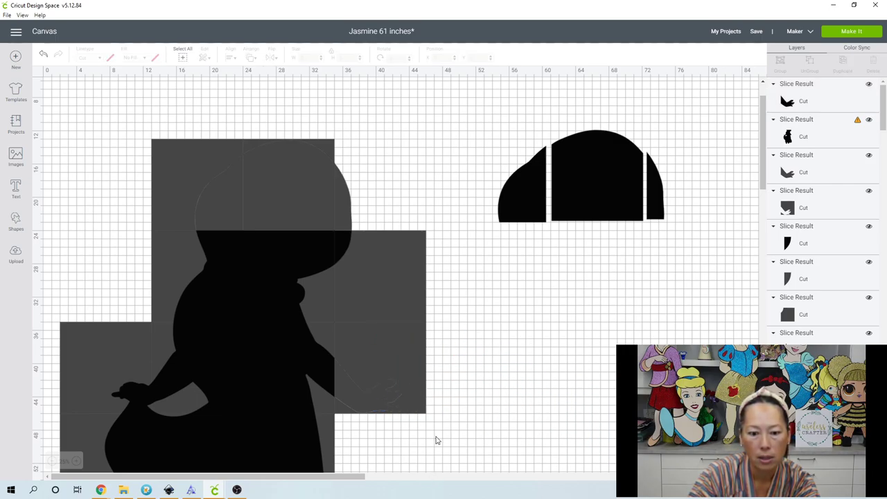
# - Delete the leftover gray slice pieces where the outstretched hand and the head row were
pyautogui.moveTo(437, 436); pyautogui.dragTo(357, 350)
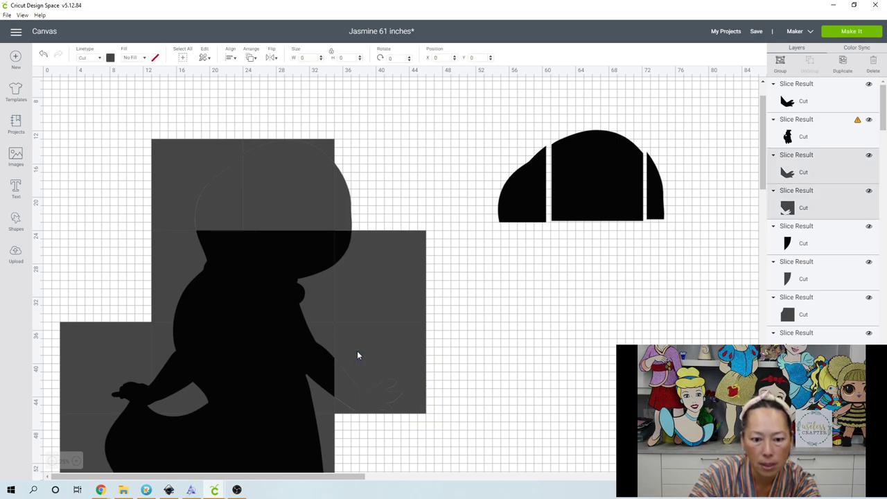
pyautogui.press('Delete')
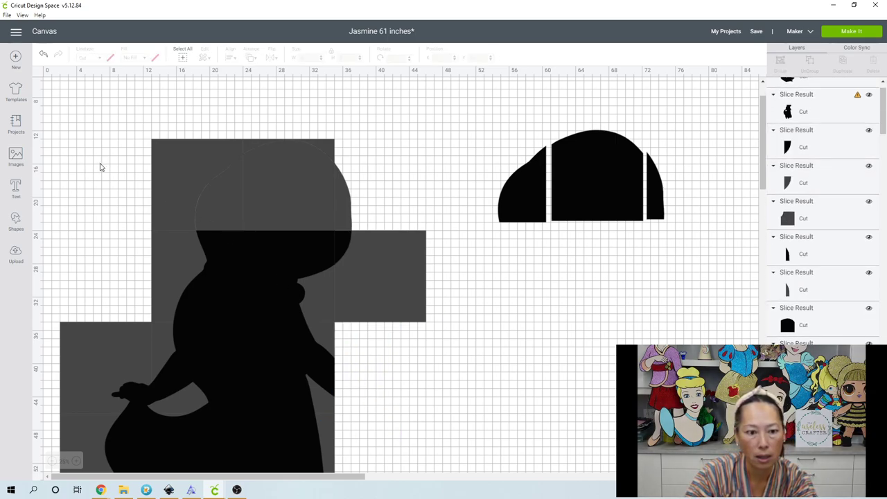
pyautogui.moveTo(239, 192); pyautogui.dragTo(370, 200)
pyautogui.press('Delete')
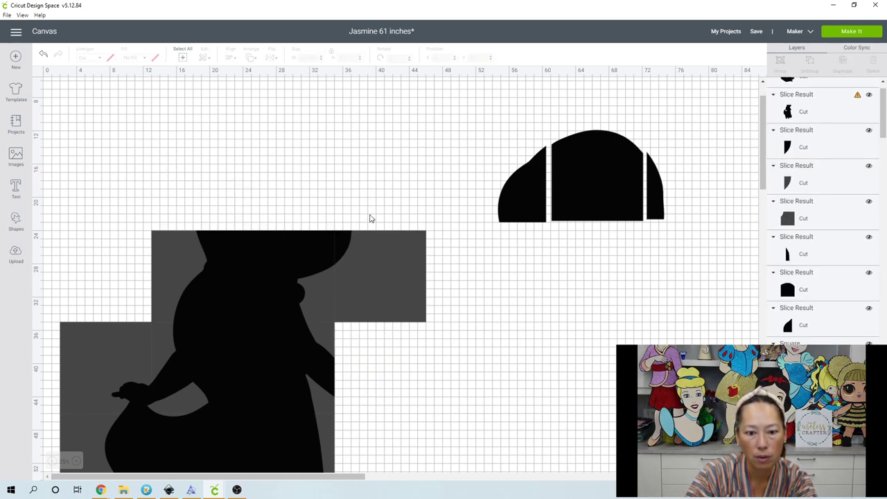
pyautogui.click(349, 244)
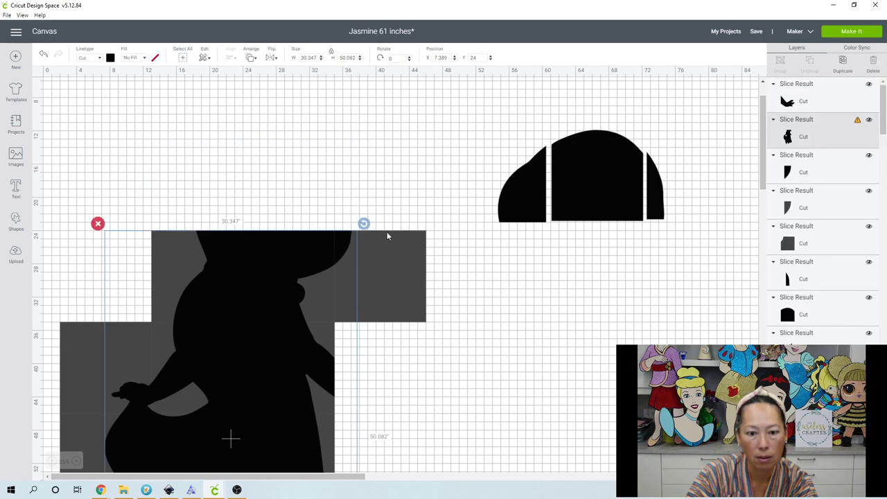
pyautogui.click(411, 356)
pyautogui.moveTo(348, 182); pyautogui.dragTo(363, 271)
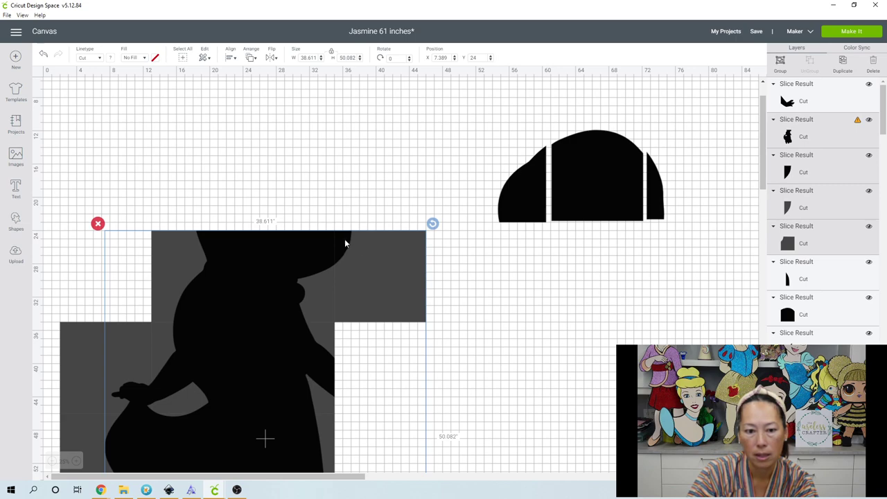
pyautogui.moveTo(353, 241); pyautogui.dragTo(372, 243)
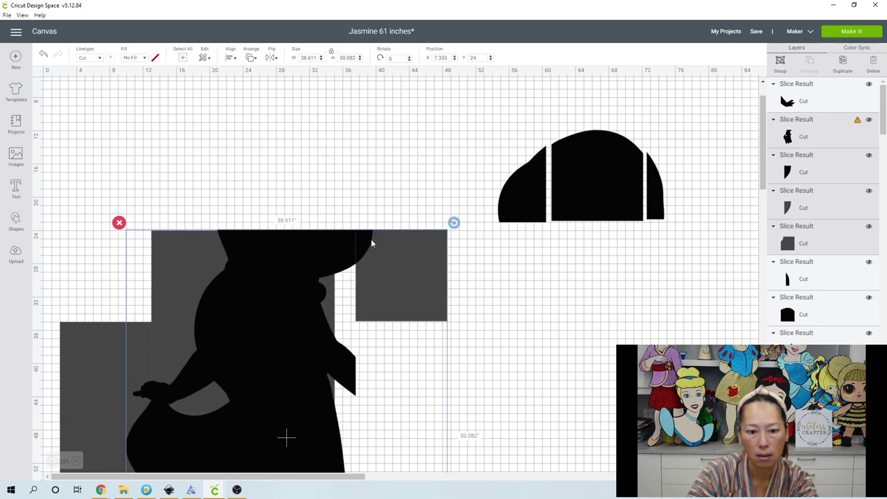
pyautogui.click(44, 56)
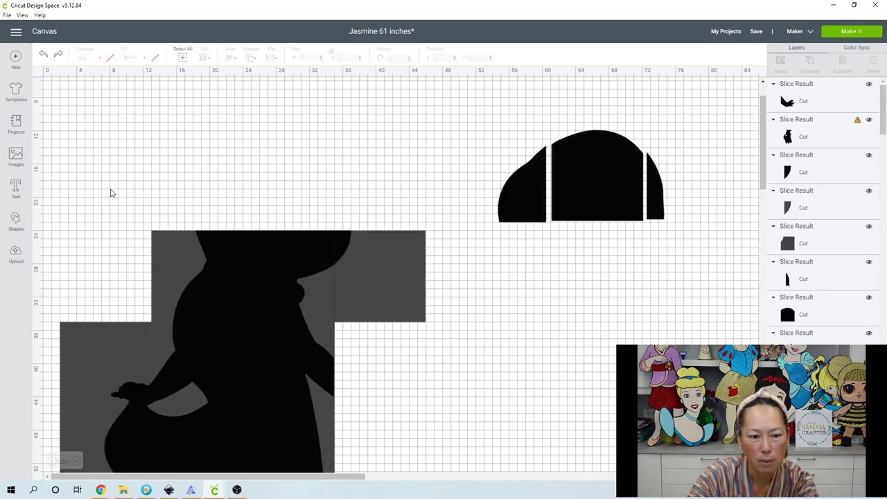
# - Slice the silhouette with the shoulder square and the adjoining square covering the neck and lower face
pyautogui.moveTo(173, 250); pyautogui.dragTo(221, 278)
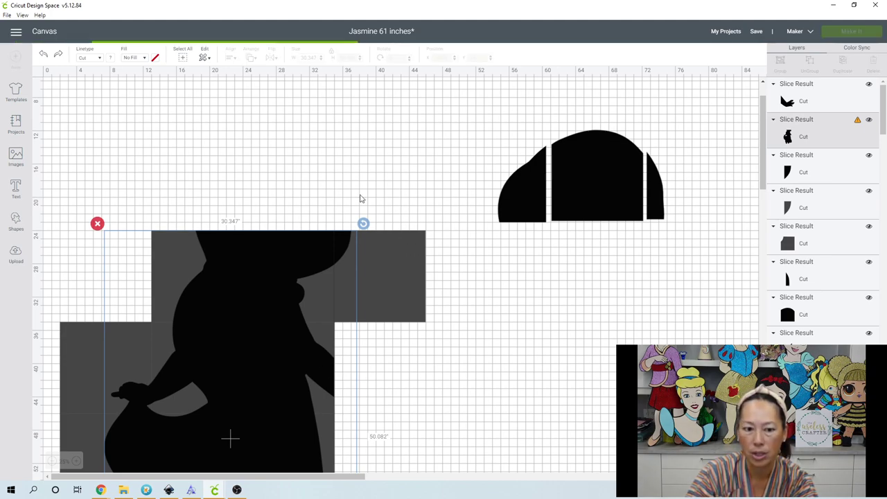
pyautogui.moveTo(278, 174); pyautogui.dragTo(294, 270)
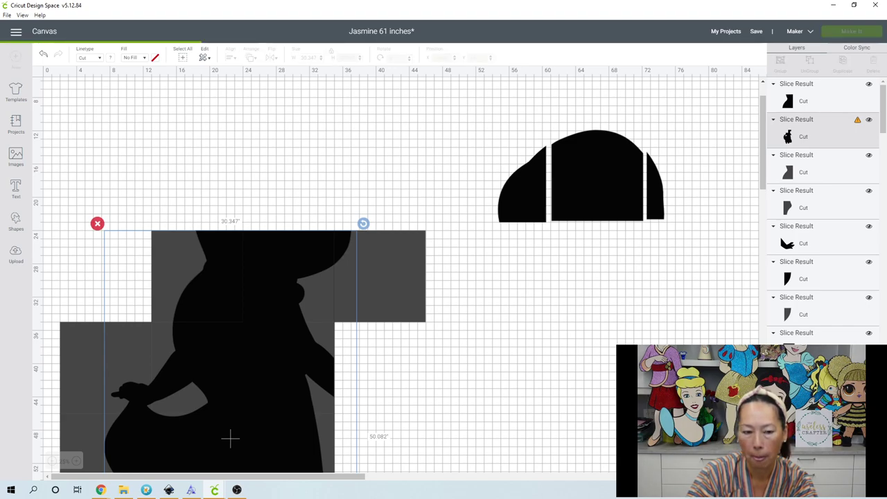
pyautogui.press('Delete')
pyautogui.hotkey('ctrl', 'z')
pyautogui.hotkey('ctrl', 'z')
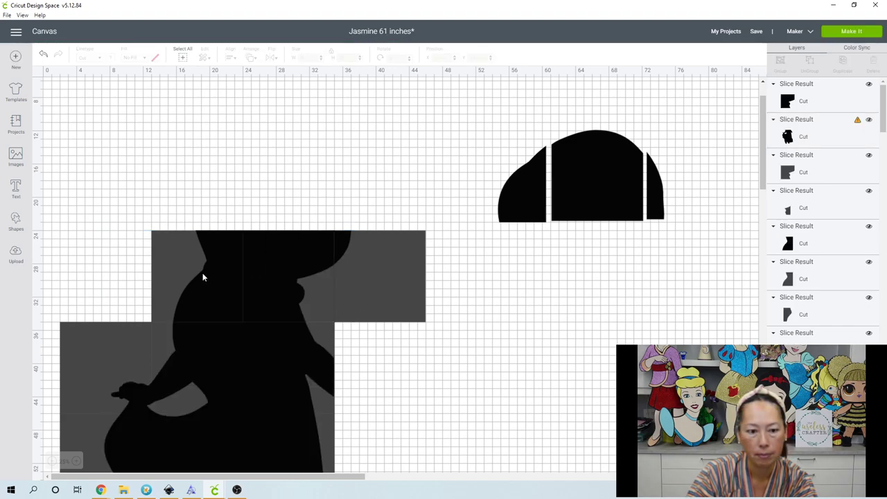
# - Arrange the sliced shoulder, neck and face pieces beneath the separated head pieces and delete the gray leftovers of that row
pyautogui.moveTo(220, 290); pyautogui.dragTo(505, 273)
pyautogui.moveTo(303, 257); pyautogui.dragTo(541, 262)
pyautogui.moveTo(601, 262)
pyautogui.mouseDown()
pyautogui.moveTo(623, 259)
pyautogui.moveTo(612, 259)
pyautogui.mouseUp()
pyautogui.moveTo(340, 243); pyautogui.dragTo(580, 244)
pyautogui.moveTo(647, 245); pyautogui.dragTo(720, 238)
pyautogui.moveTo(131, 204); pyautogui.dragTo(409, 282)
pyautogui.press('Delete')
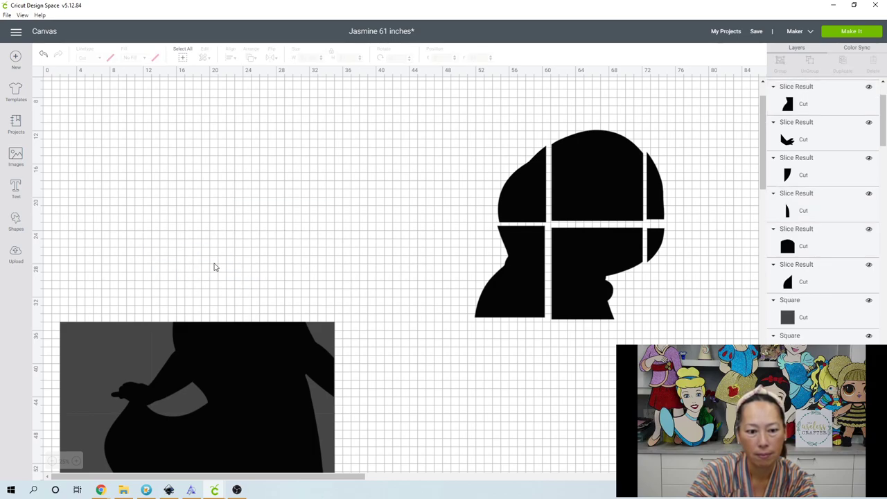
# - Slice the silhouette with the three squares in the row covering the bent arm's hand, the waist and the other upper arm
pyautogui.scroll(-4, 206, 252)
pyautogui.moveTo(101, 135); pyautogui.dragTo(138, 262)
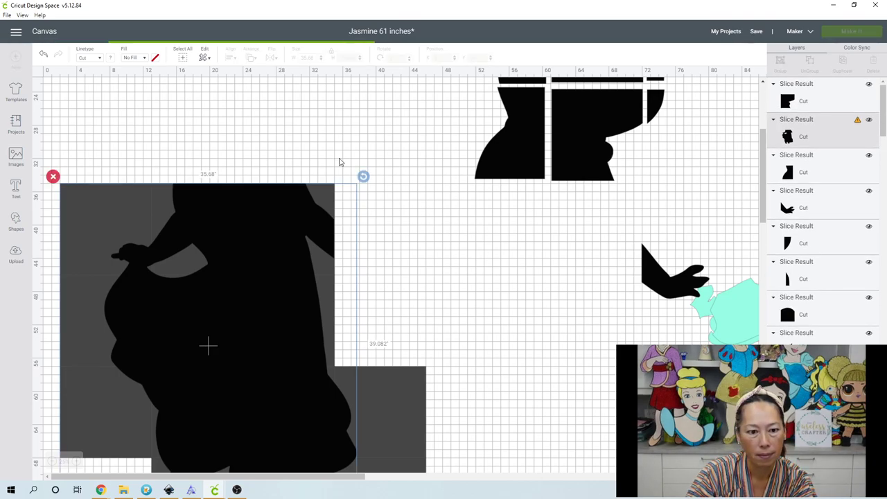
pyautogui.press('Delete')
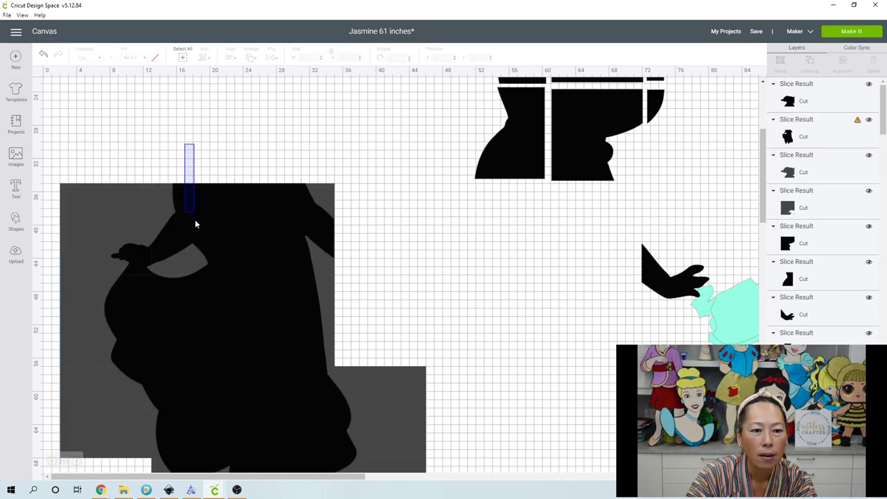
pyautogui.click(195, 224)
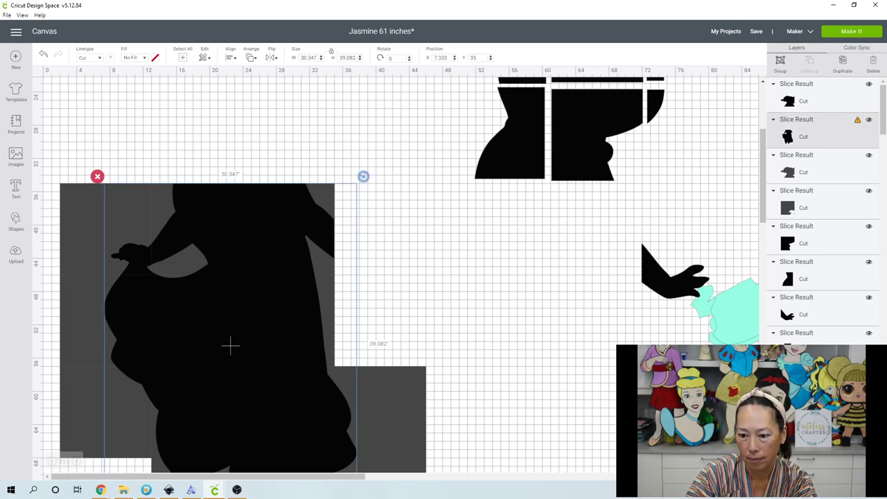
pyautogui.press('Delete')
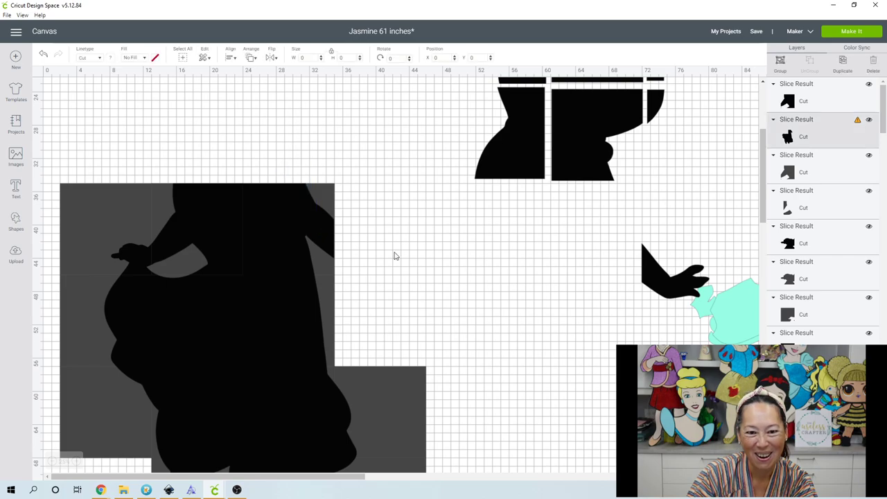
pyautogui.click(230, 344)
pyautogui.press('Delete')
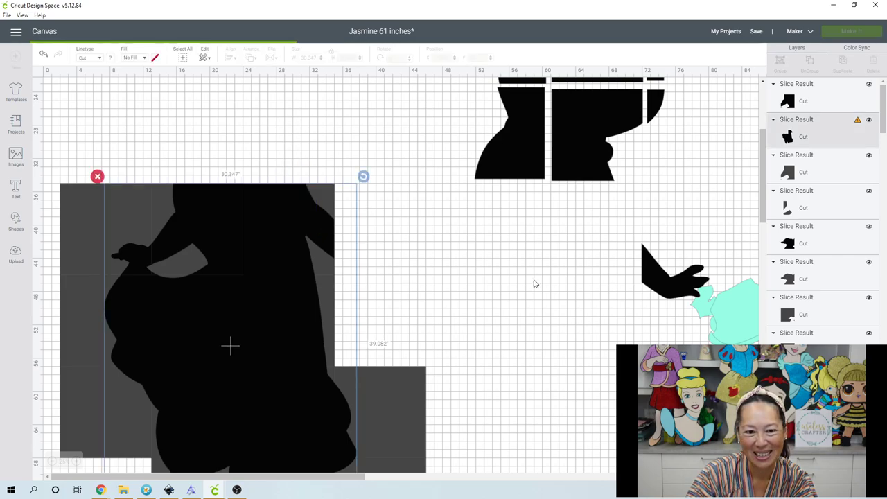
# - Arrange the three sliced pieces of the upper arm, waist and bent arm's hand in a row beneath the shoulder and neck pieces
pyautogui.moveTo(315, 229); pyautogui.dragTo(670, 246)
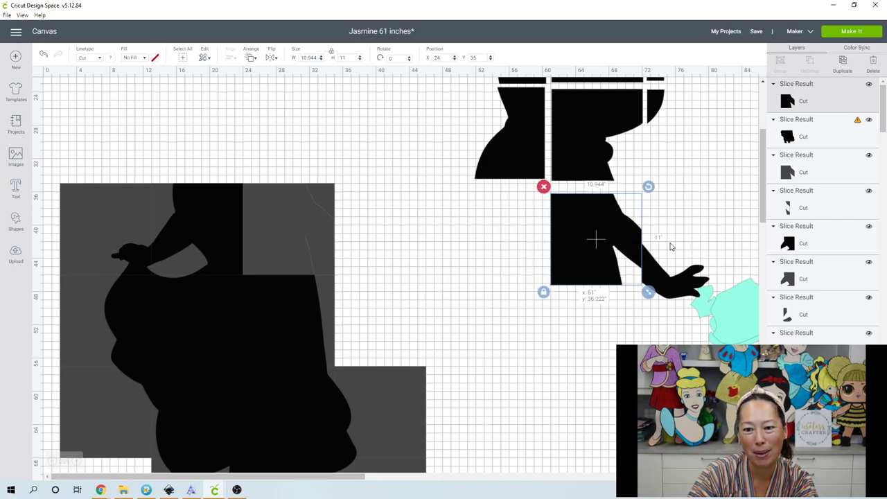
pyautogui.moveTo(188, 195); pyautogui.dragTo(503, 196)
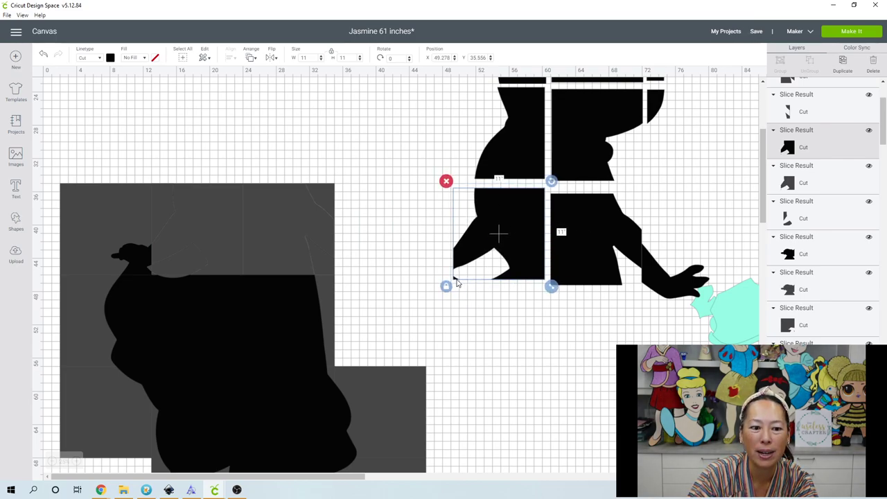
pyautogui.moveTo(135, 258); pyautogui.dragTo(454, 259)
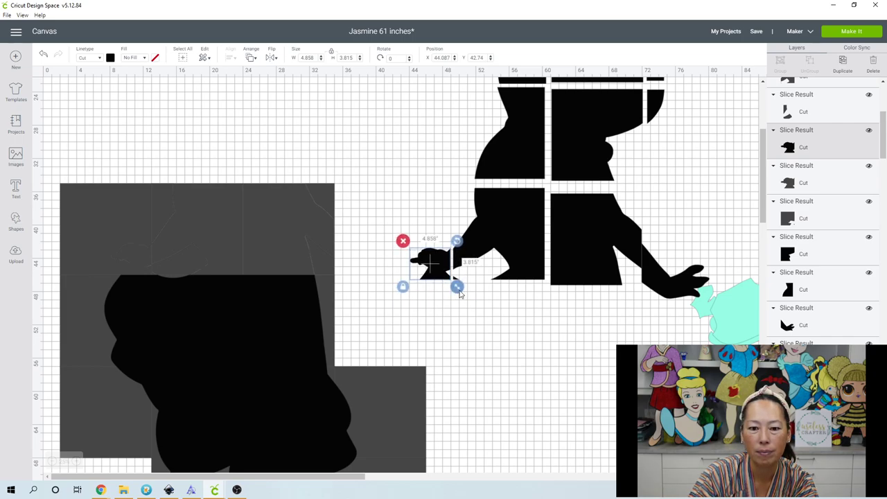
pyautogui.click(526, 375)
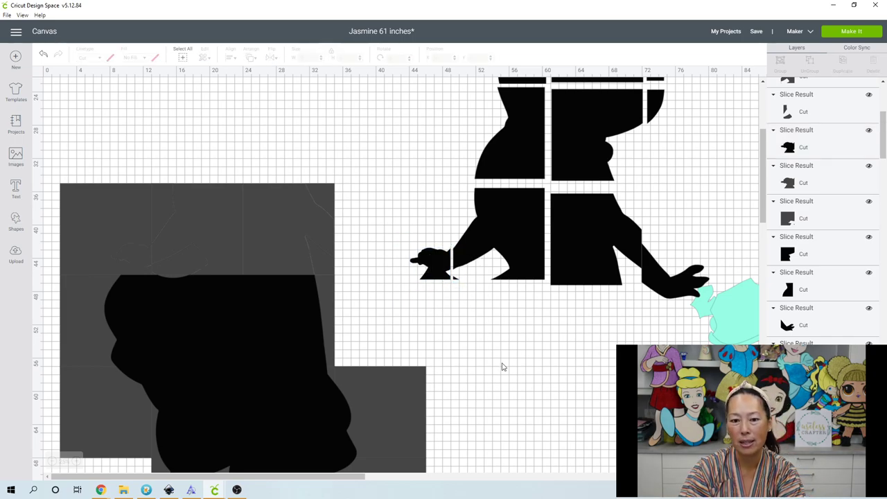
# - Delete the gray leftover slices of the waist row, including the leftover gray hand shape above the remaining silhouette
pyautogui.click(138, 306)
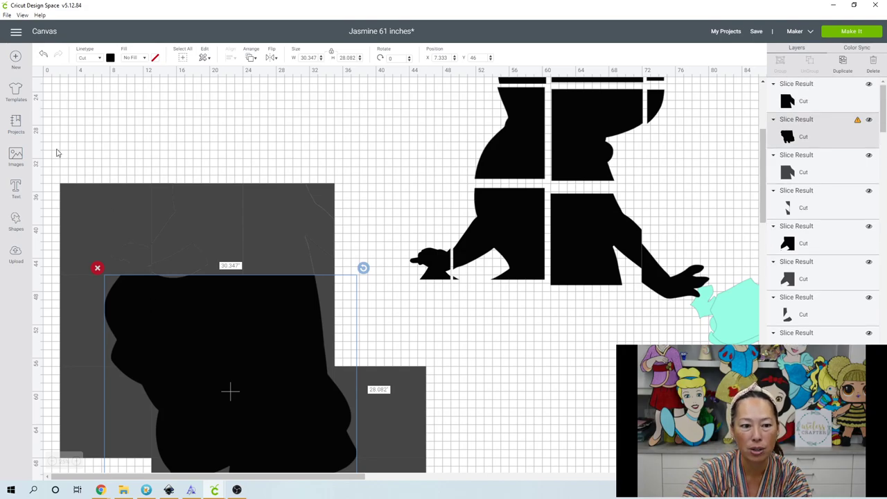
pyautogui.moveTo(49, 157); pyautogui.dragTo(306, 242)
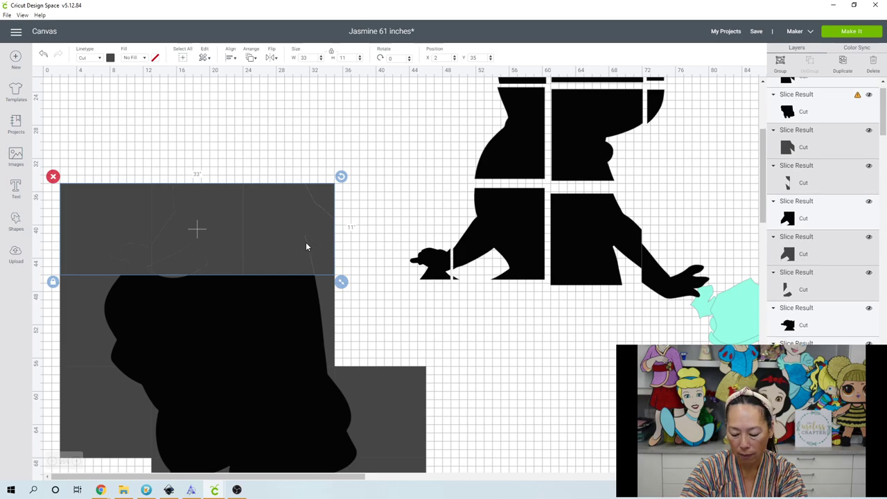
pyautogui.press('Delete')
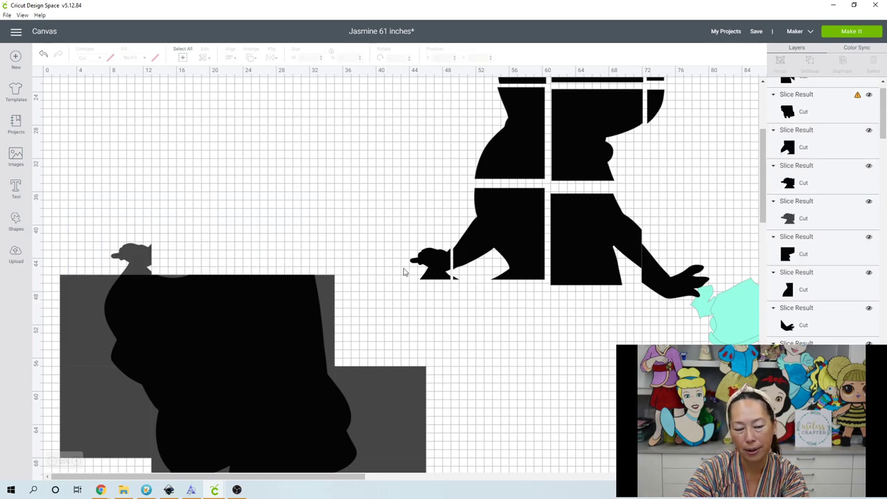
pyautogui.scroll(-3, 368, 250)
pyautogui.click(135, 160)
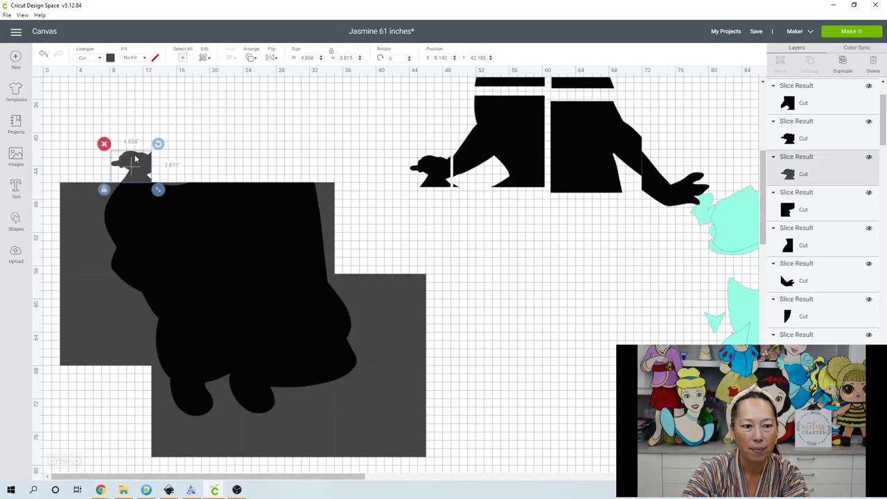
pyautogui.press('Delete')
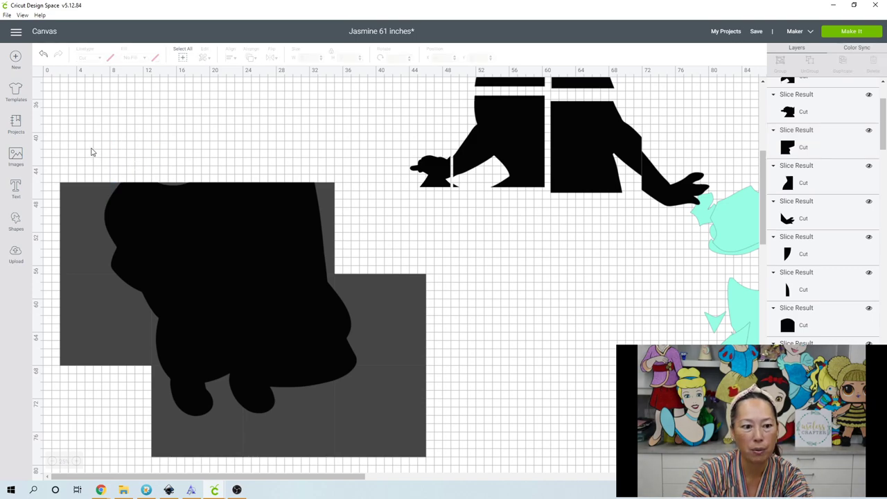
# - Slice the black silhouette with each of the three grey squares in the grid's top row, one square at a time
pyautogui.moveTo(88, 146); pyautogui.dragTo(142, 230)
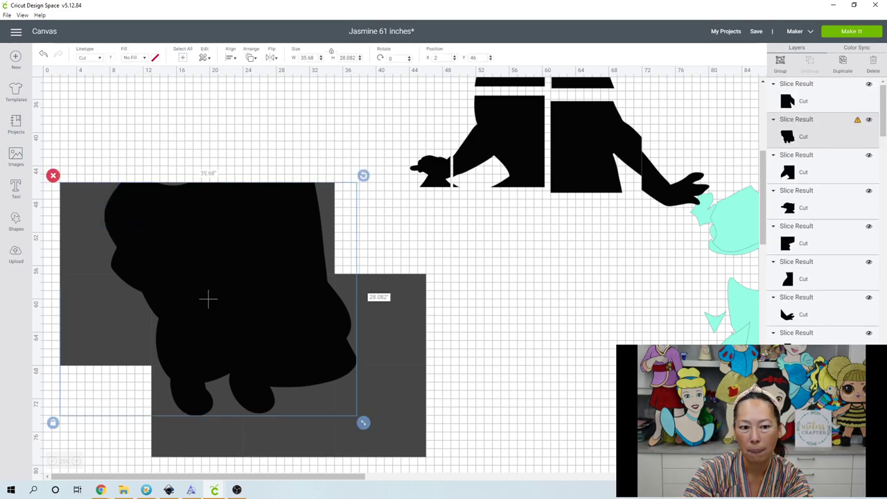
pyautogui.press('Delete')
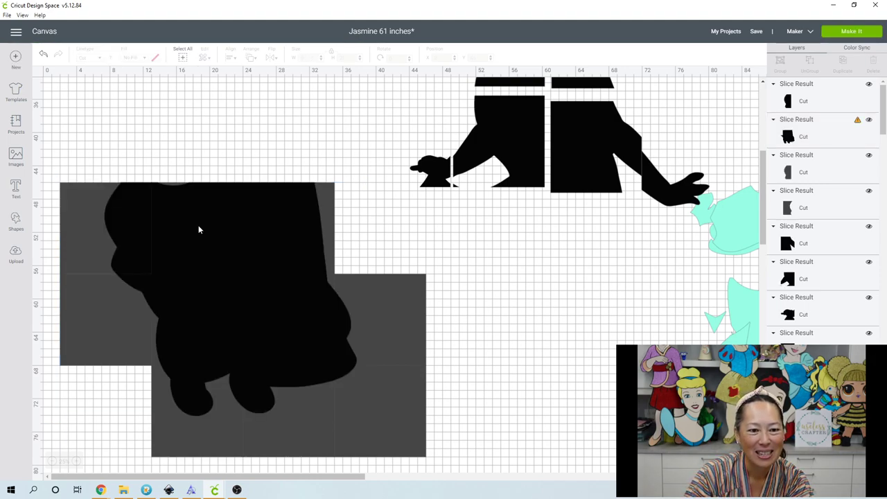
pyautogui.click(43, 55)
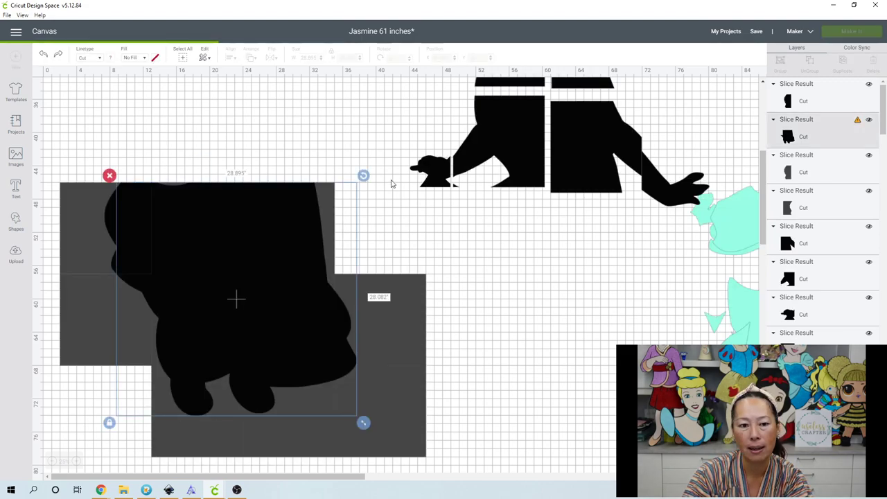
pyautogui.click(309, 154)
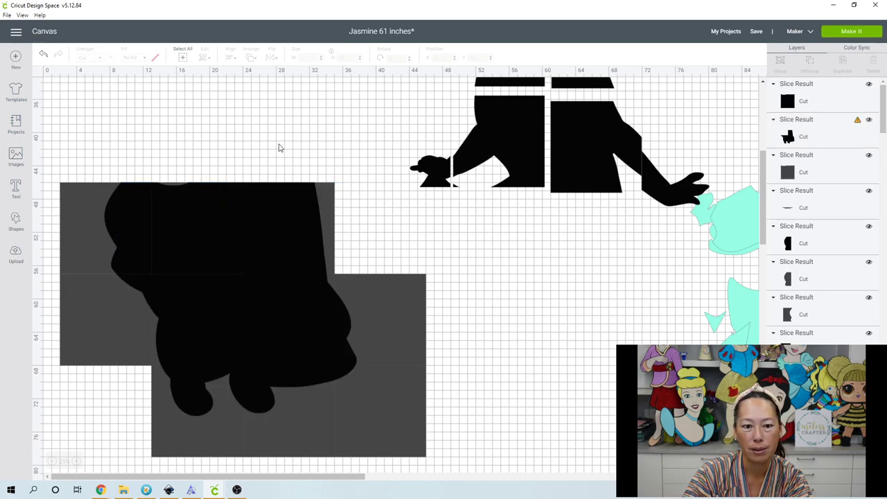
pyautogui.moveTo(300, 221); pyautogui.dragTo(312, 243)
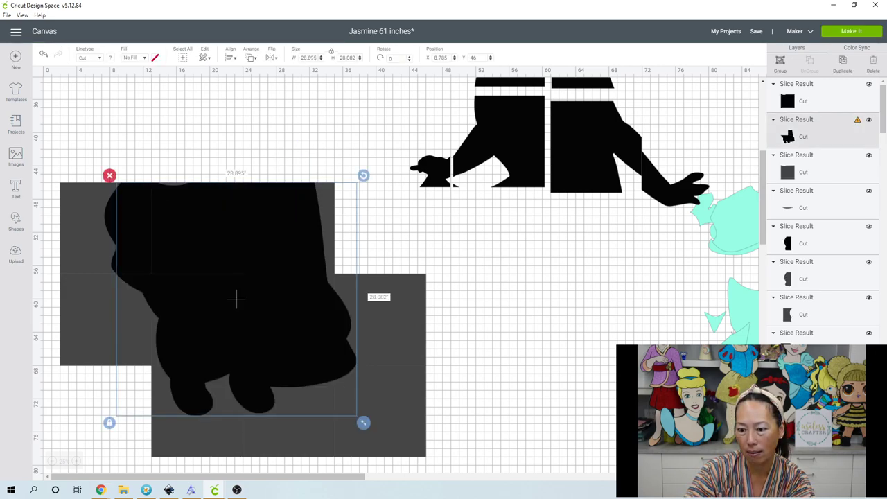
pyautogui.click(151, 152)
# - Move the three black pieces cut from the top row over to the assembled figure, spaced side by side beneath the arms
pyautogui.moveTo(124, 207); pyautogui.dragTo(419, 202)
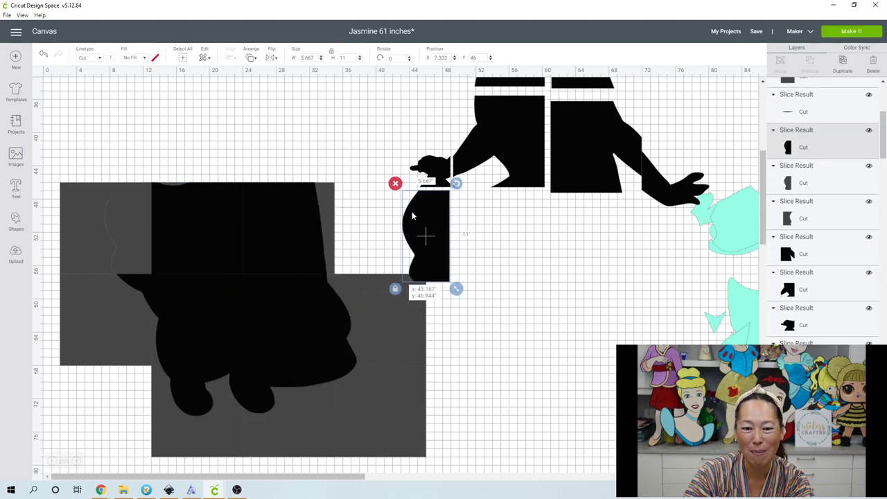
pyautogui.click(180, 214)
pyautogui.moveTo(180, 216); pyautogui.dragTo(523, 232)
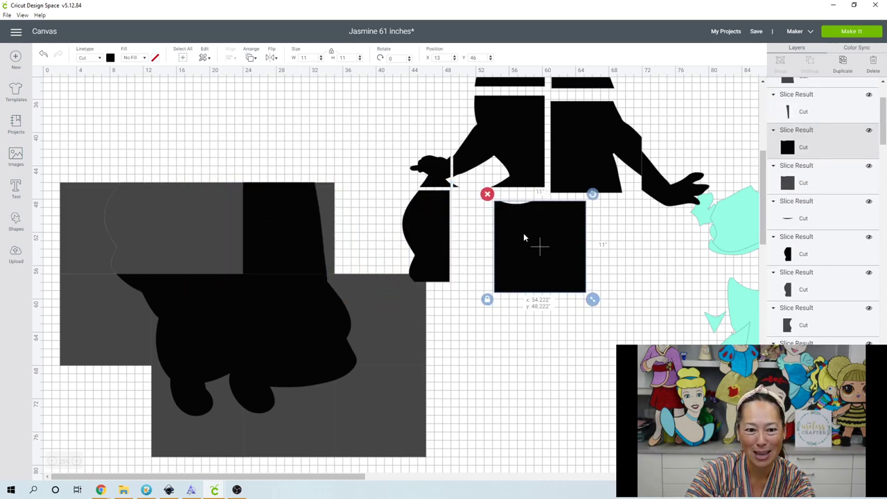
pyautogui.click(264, 221)
pyautogui.moveTo(263, 223); pyautogui.dragTo(608, 235)
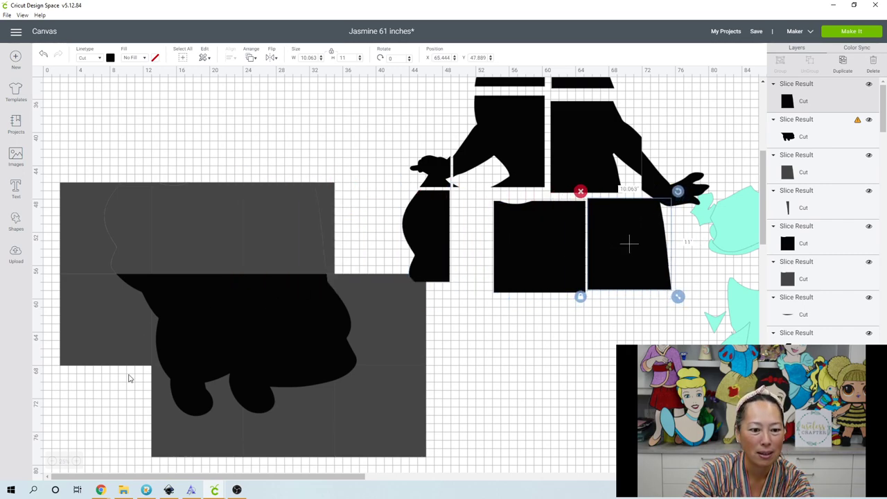
# - Slice the remaining silhouette with the leftmost grey square of the next grid row
pyautogui.scroll(-3, 143, 338)
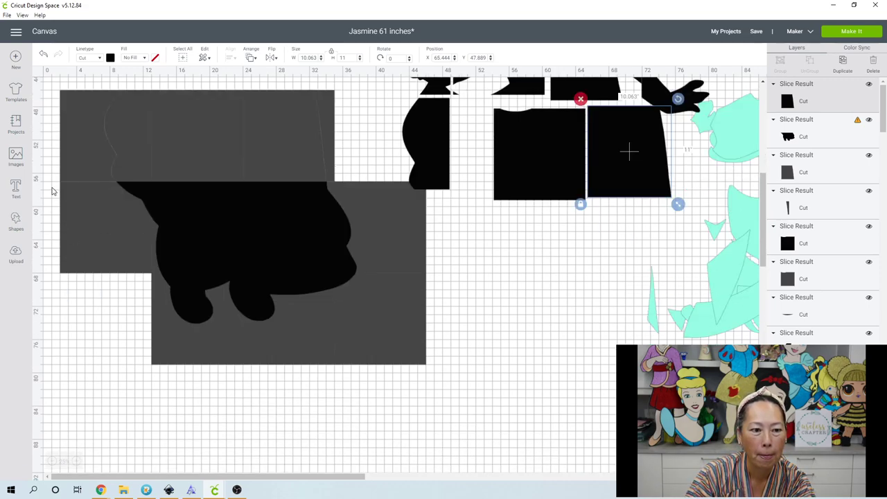
pyautogui.moveTo(52, 189); pyautogui.dragTo(142, 210)
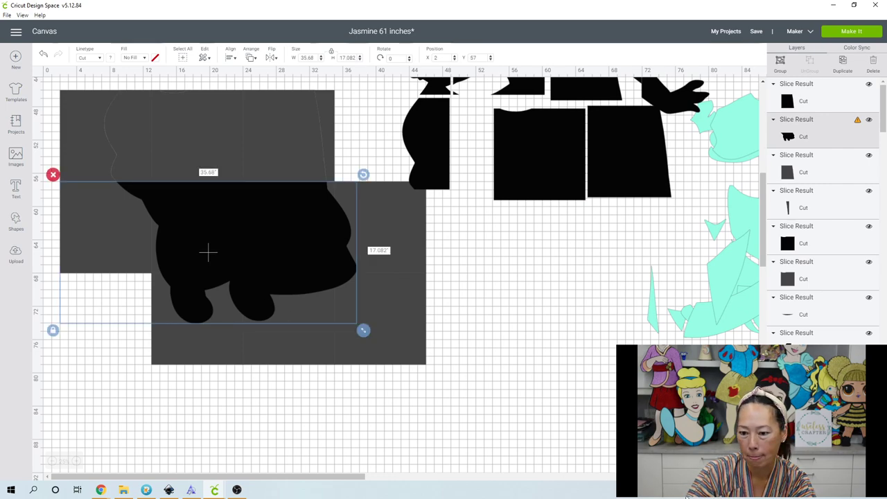
pyautogui.press('Delete')
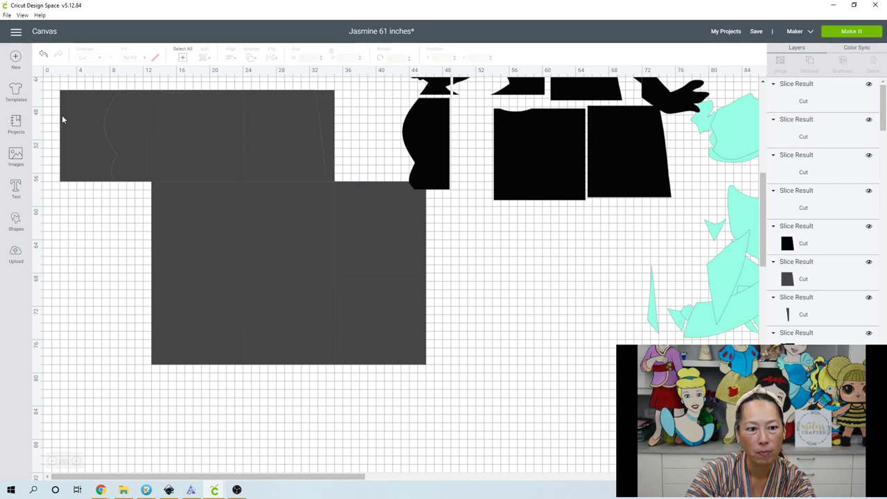
pyautogui.hotkey('ctrl', 'z')
# - Delete the top row's leftover grey pieces and move the small crescent into the notch on the upper edge of the square body piece
pyautogui.moveTo(218, 142); pyautogui.dragTo(337, 143)
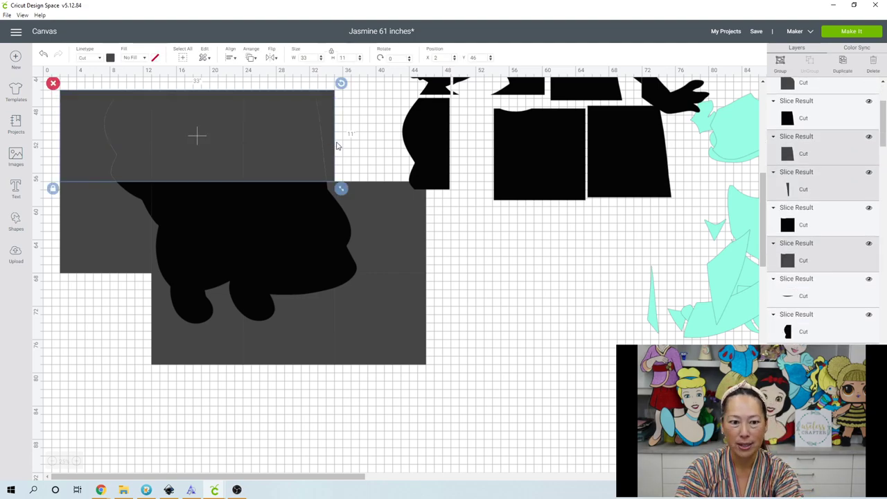
pyautogui.press('Delete')
pyautogui.scroll(2, 173, 135)
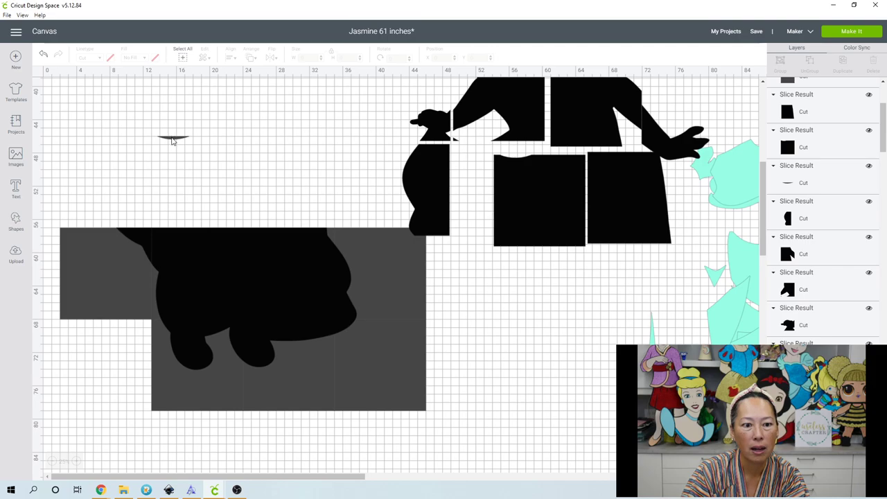
pyautogui.click(174, 139)
pyautogui.moveTo(194, 138); pyautogui.dragTo(515, 158)
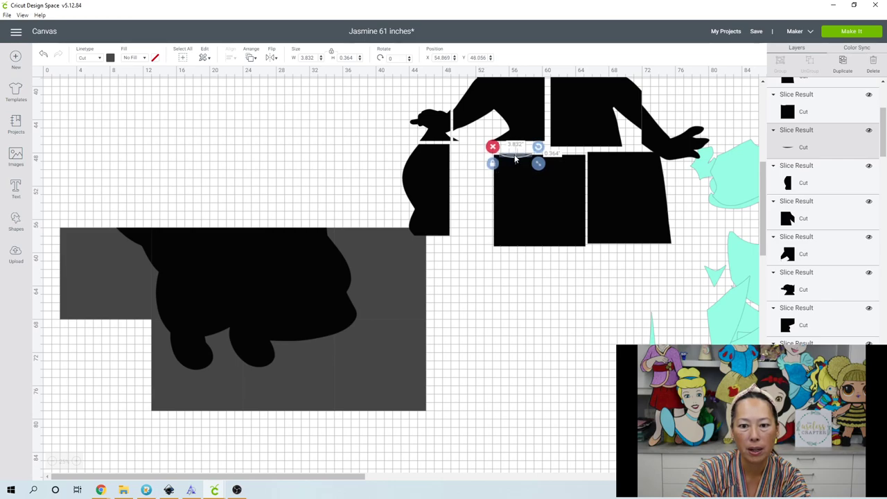
pyautogui.click(187, 183)
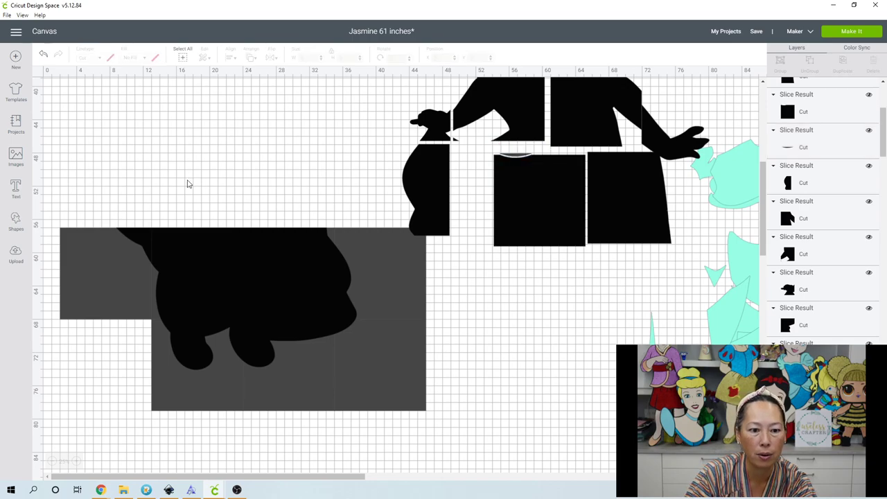
# - Slice the silhouette with each of the three other grey squares in the row that starts with the cut leftmost square
pyautogui.moveTo(187, 183); pyautogui.dragTo(229, 288)
pyautogui.click(250, 295)
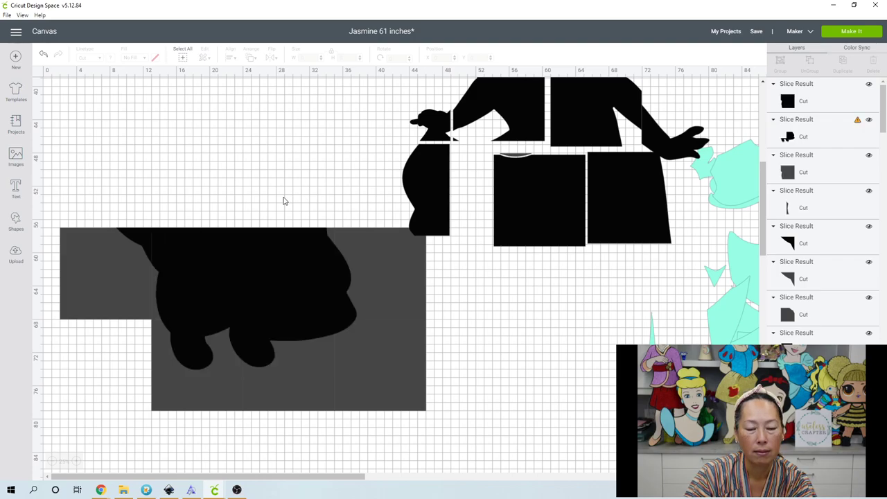
pyautogui.moveTo(283, 188); pyautogui.dragTo(317, 283)
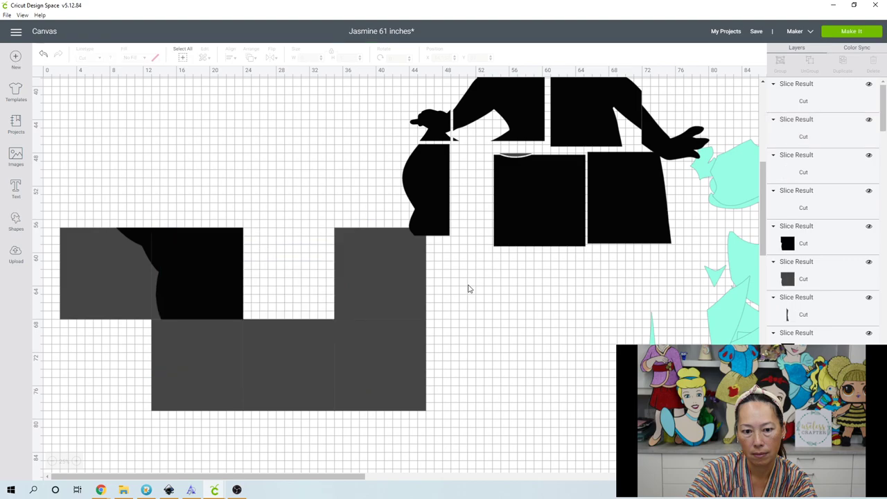
pyautogui.moveTo(391, 310); pyautogui.dragTo(345, 305)
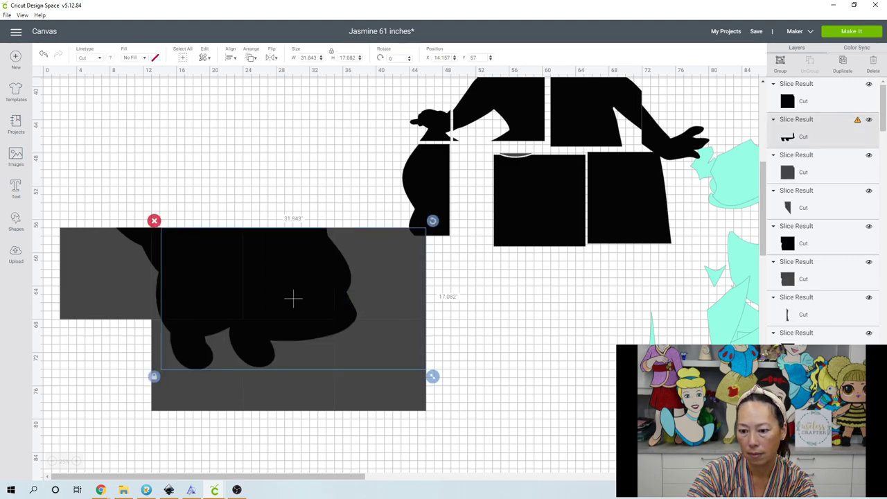
pyautogui.press('Delete')
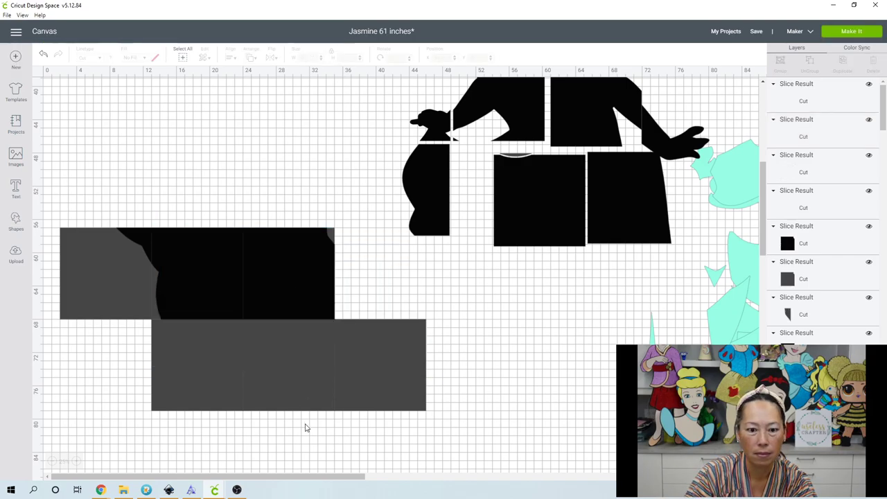
# - Slice the silhouette's feet and lower hem with each of the three grey squares in the bottom grid row
pyautogui.hotkey('ctrl', 'z')
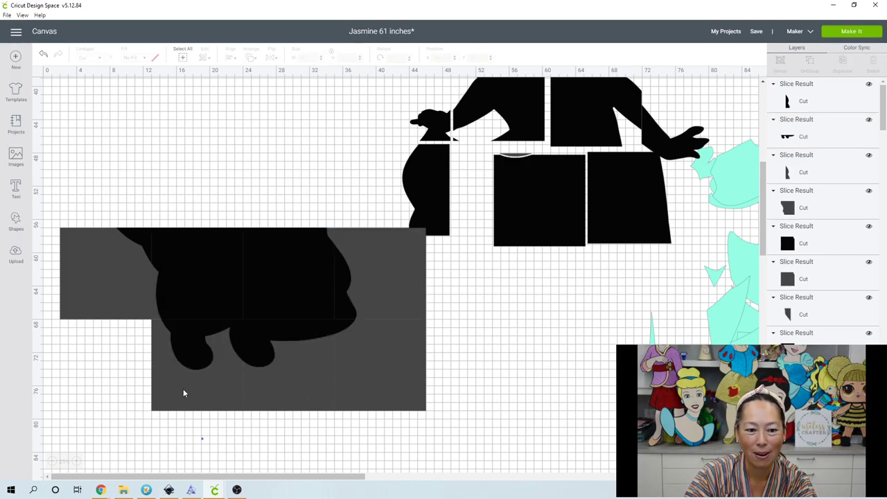
pyautogui.moveTo(202, 439); pyautogui.dragTo(162, 340)
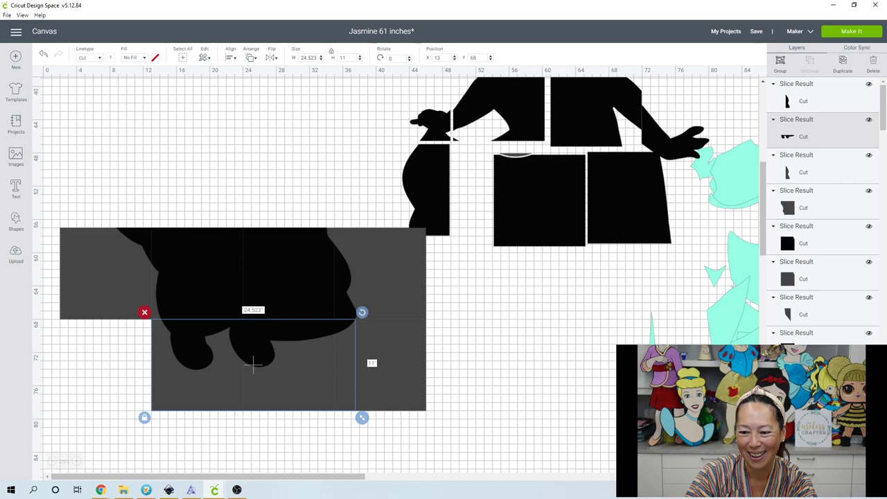
pyautogui.press('Delete')
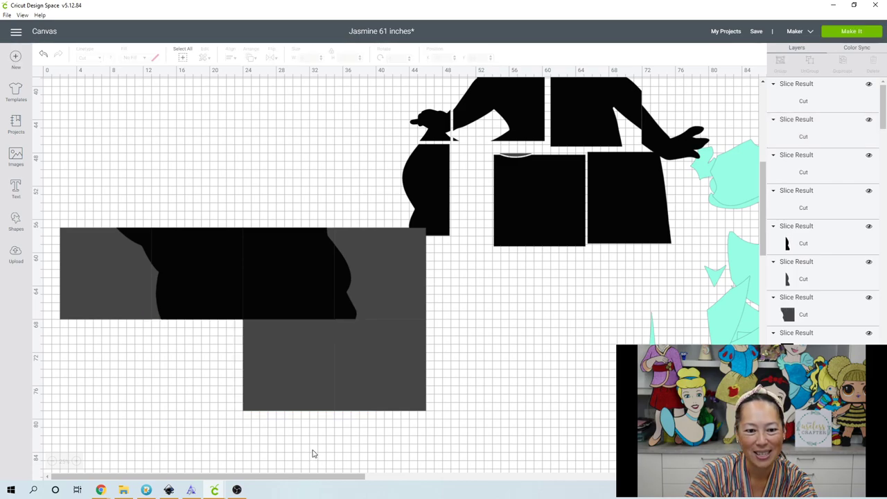
pyautogui.hotkey('ctrl', 'z')
pyautogui.moveTo(312, 448); pyautogui.dragTo(258, 338)
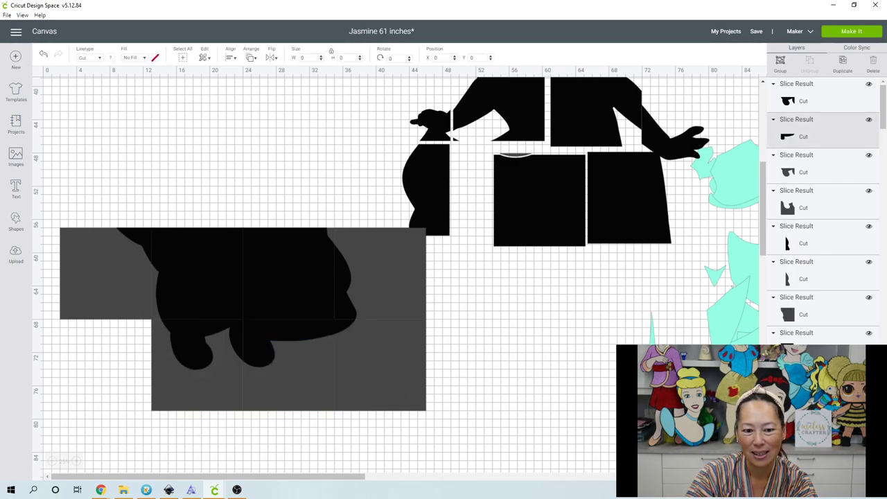
pyautogui.press('Delete')
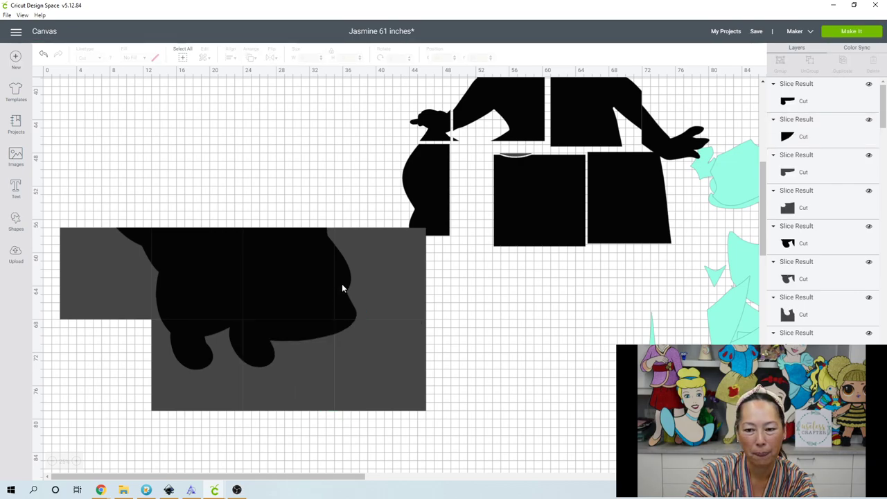
# - Move the four black pieces cut from the upper remaining grid row over to the figure as its next row down
pyautogui.moveTo(341, 283); pyautogui.dragTo(723, 288)
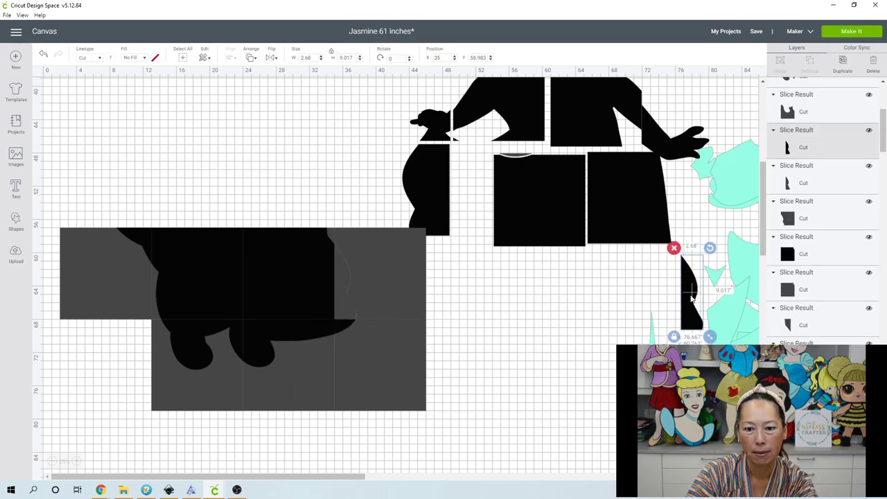
pyautogui.click(326, 268)
pyautogui.moveTo(471, 296); pyautogui.dragTo(652, 285)
pyautogui.moveTo(201, 258); pyautogui.dragTo(550, 283)
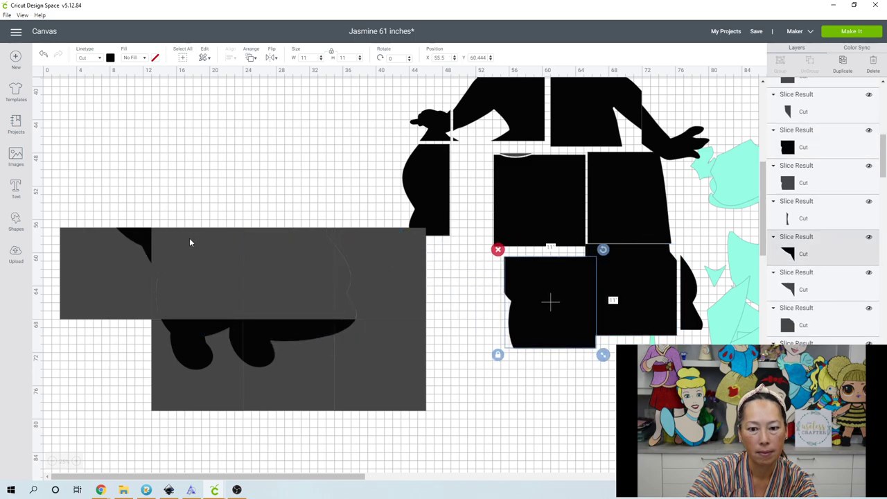
pyautogui.moveTo(142, 243); pyautogui.dragTo(512, 283)
# - Move the three black pieces cut from the bottom grid row, including both feet, to the base of the assembled figure
pyautogui.moveTo(204, 353); pyautogui.dragTo(551, 375)
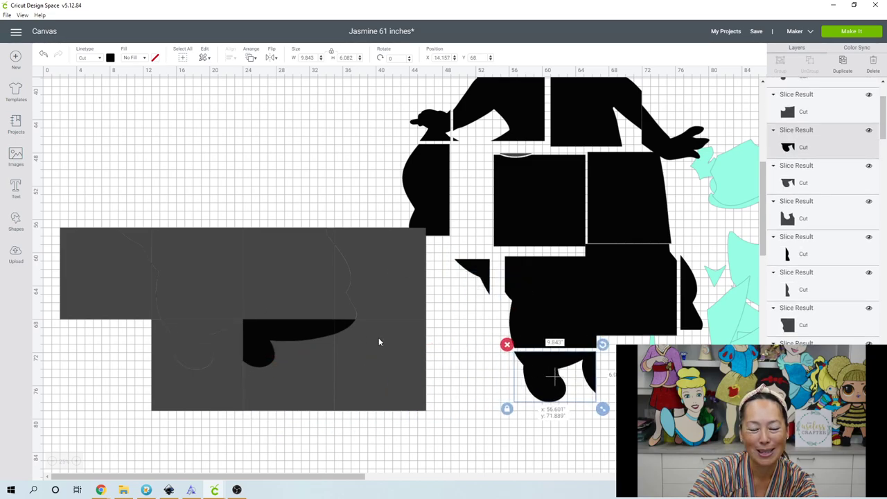
pyautogui.click(315, 328)
pyautogui.moveTo(312, 338); pyautogui.dragTo(669, 377)
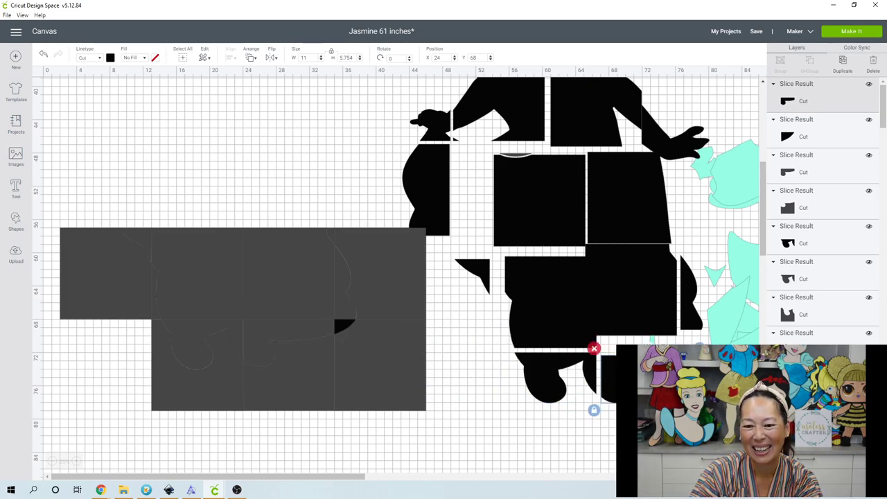
pyautogui.moveTo(344, 328); pyautogui.dragTo(649, 357)
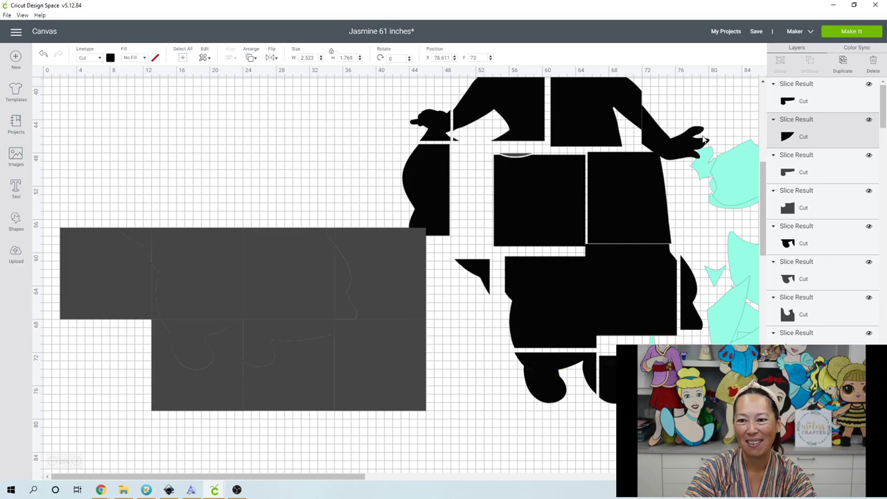
# - Save the project under its current name
pyautogui.click(759, 35)
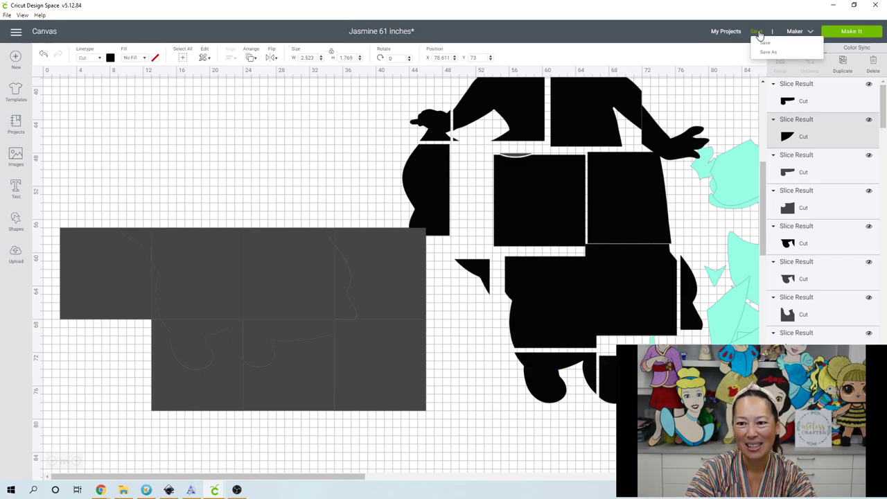
pyautogui.click(764, 43)
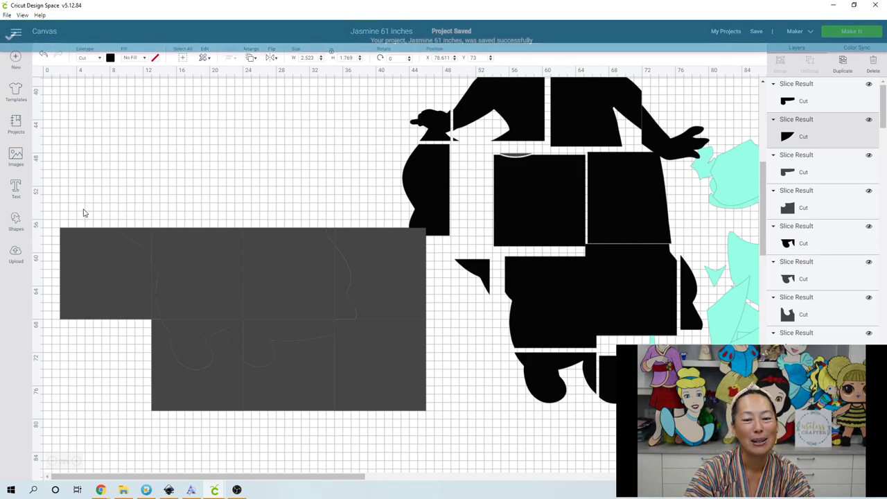
# - Delete all remaining grey leftovers of the sliced grid, including the small stray fragment
pyautogui.click(56, 256)
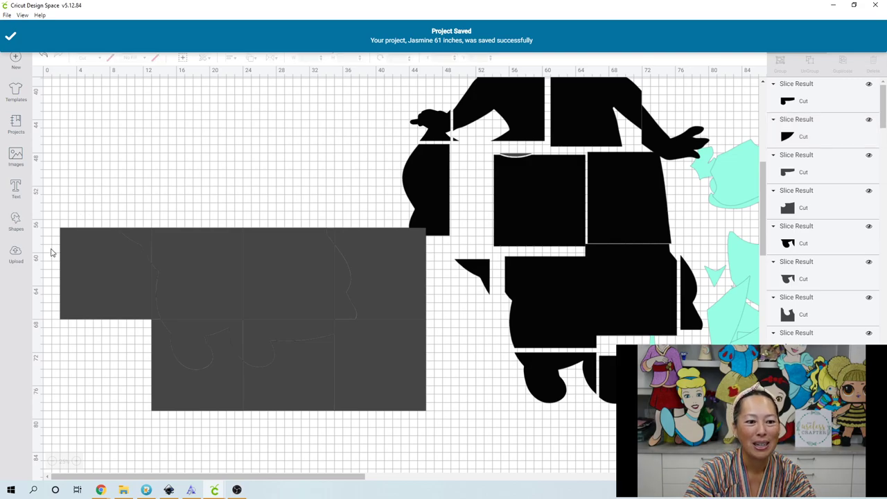
pyautogui.moveTo(224, 341); pyautogui.dragTo(378, 386)
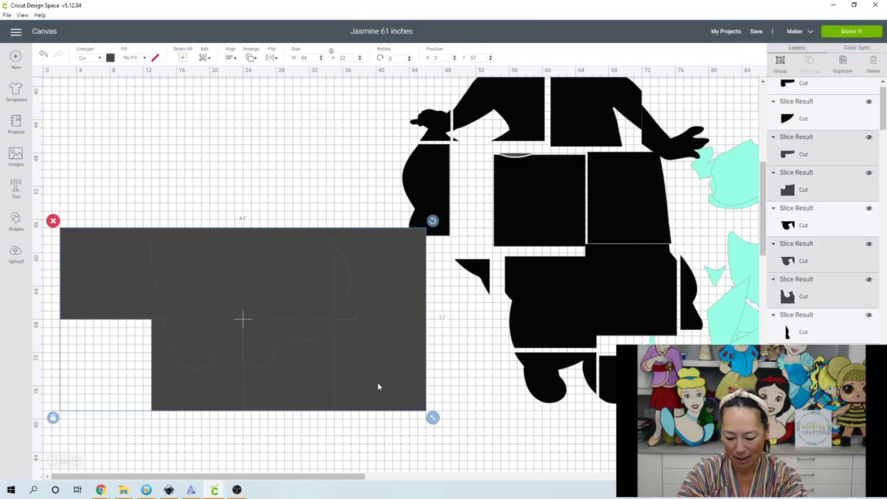
pyautogui.press('Delete')
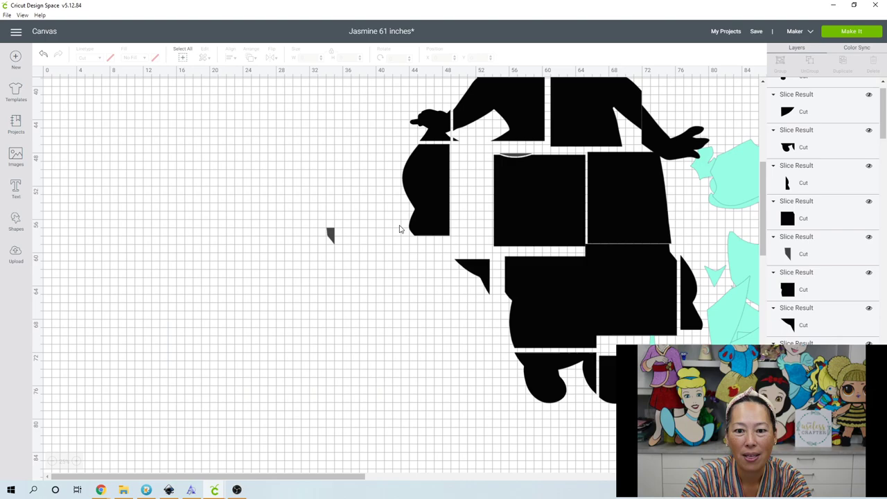
pyautogui.click(331, 234)
pyautogui.press('Delete')
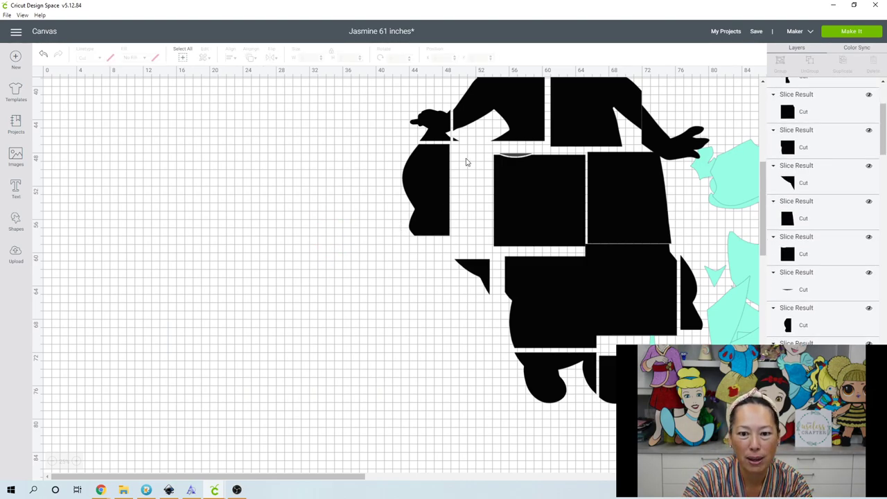
# - Move the thin grey sliver and the notched 11-inch square beneath the torso to the empty canvas beside the figure
pyautogui.click(520, 158)
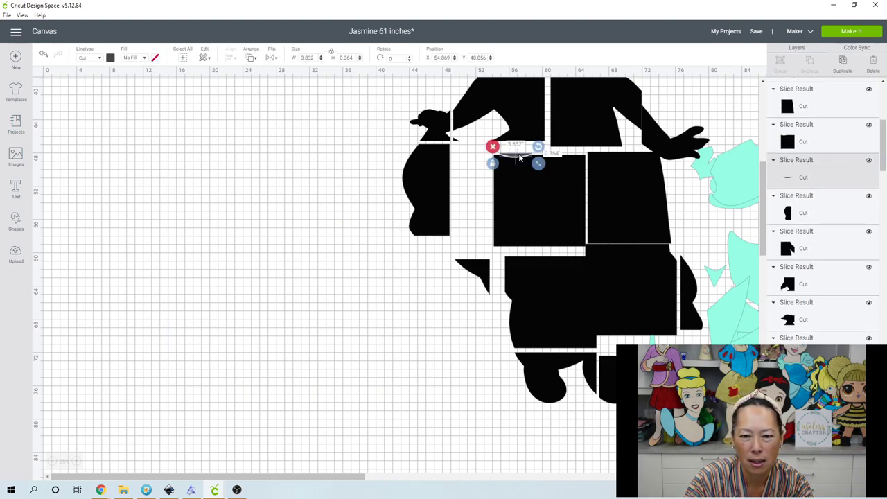
pyautogui.moveTo(519, 158); pyautogui.dragTo(256, 198)
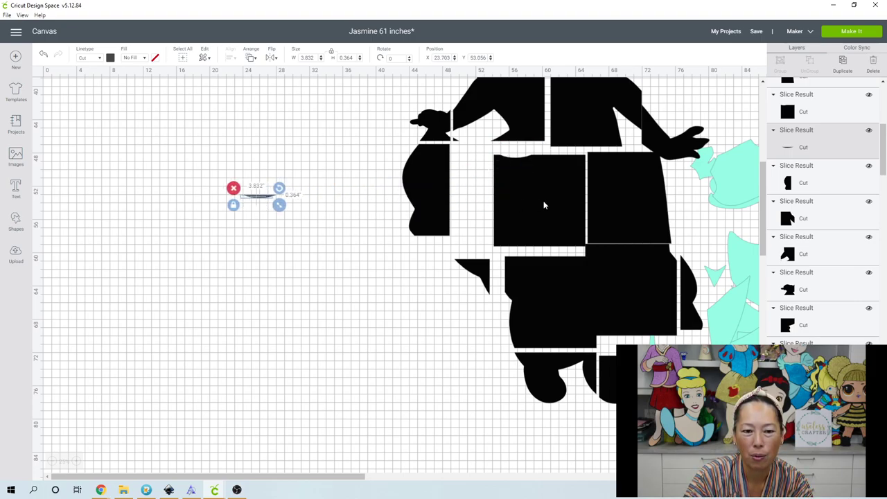
pyautogui.click(561, 198)
pyautogui.moveTo(554, 186); pyautogui.dragTo(243, 252)
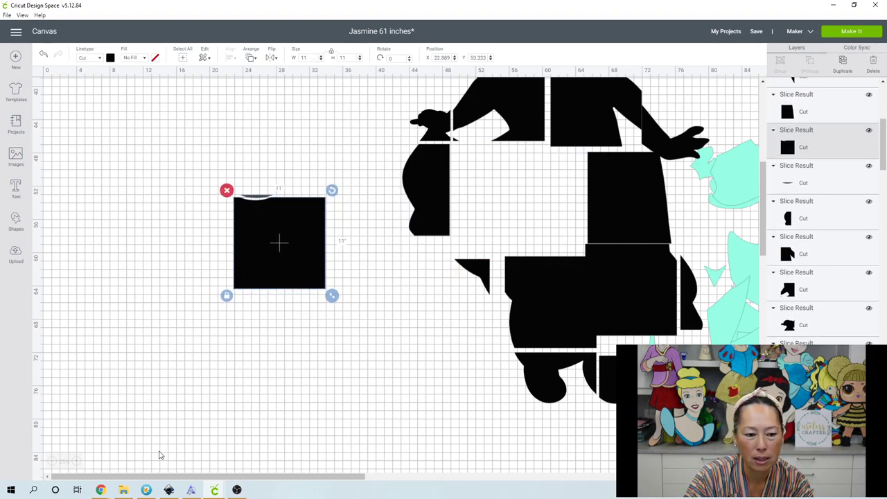
# - Fit the thin grey sliver into the curved notch in the upper edge of the black 11-inch square
pyautogui.click(76, 461)
pyautogui.click(76, 462)
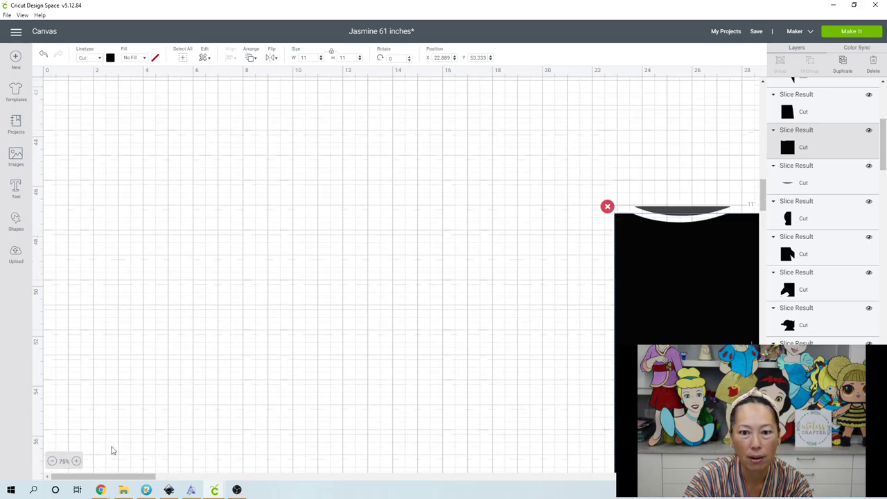
pyautogui.moveTo(104, 476); pyautogui.dragTo(160, 476)
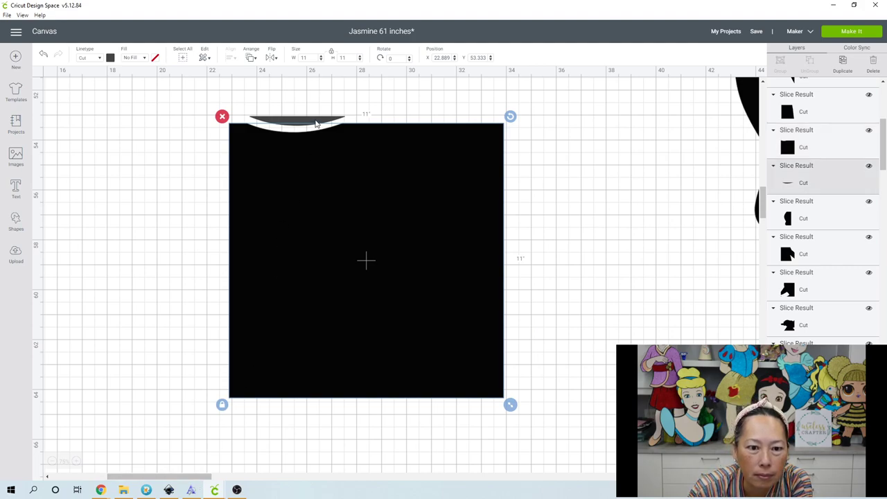
pyautogui.click(316, 125)
pyautogui.moveTo(316, 128); pyautogui.dragTo(312, 132)
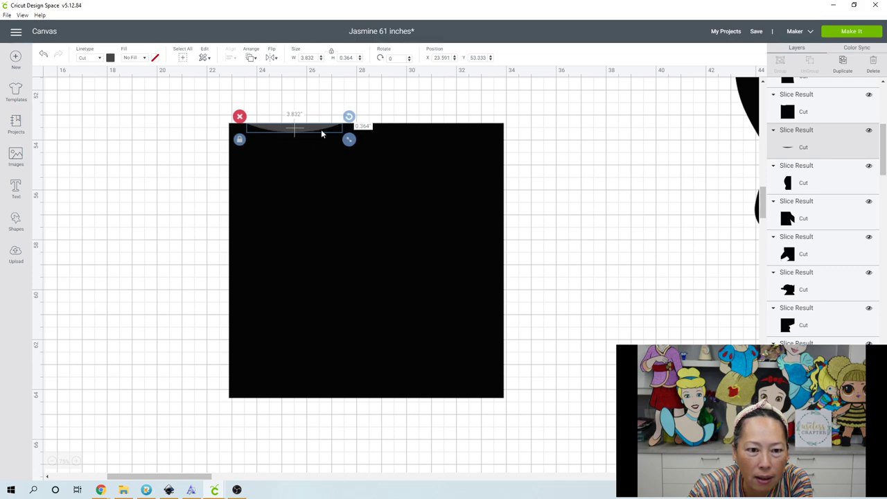
# - Weld the sliver and the 11-inch square together into one solid piece
pyautogui.click(158, 204)
pyautogui.moveTo(154, 144); pyautogui.dragTo(415, 121)
pyautogui.click(365, 260)
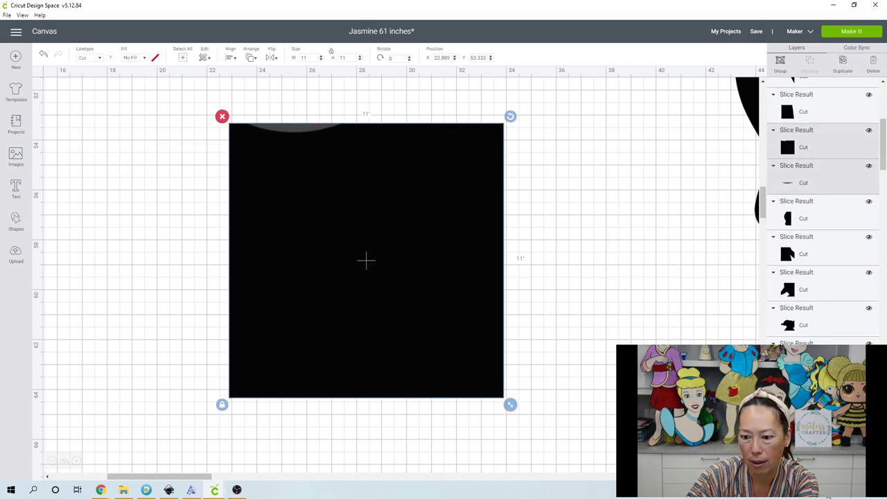
pyautogui.press('Delete')
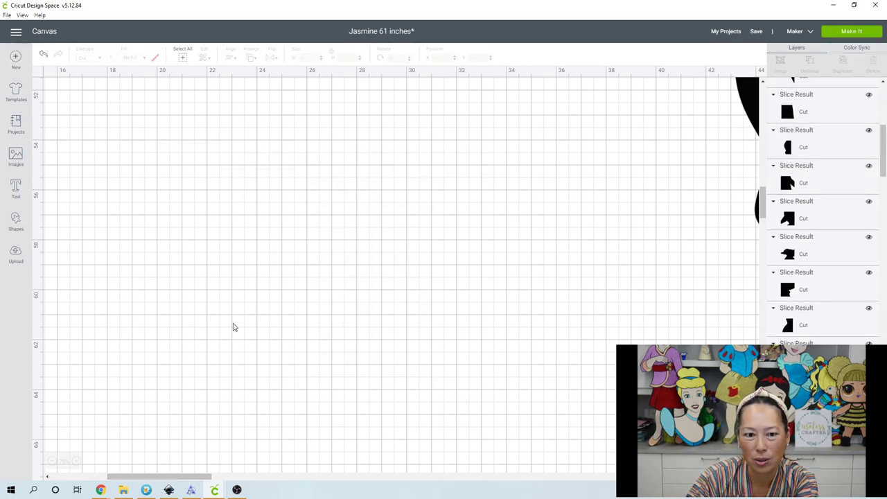
pyautogui.hotkey('ctrl', 'z')
pyautogui.moveTo(187, 476); pyautogui.dragTo(205, 488)
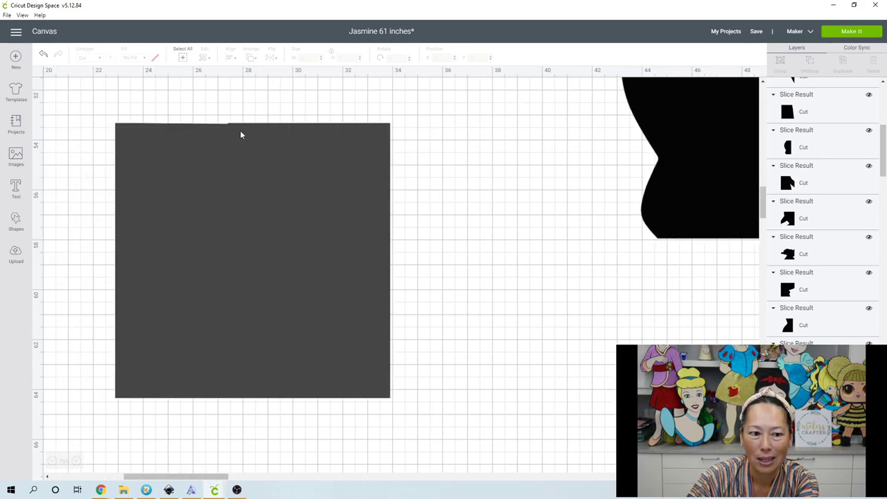
# - Recolour the welded square black to match the other silhouette pieces
pyautogui.moveTo(264, 203); pyautogui.dragTo(452, 239)
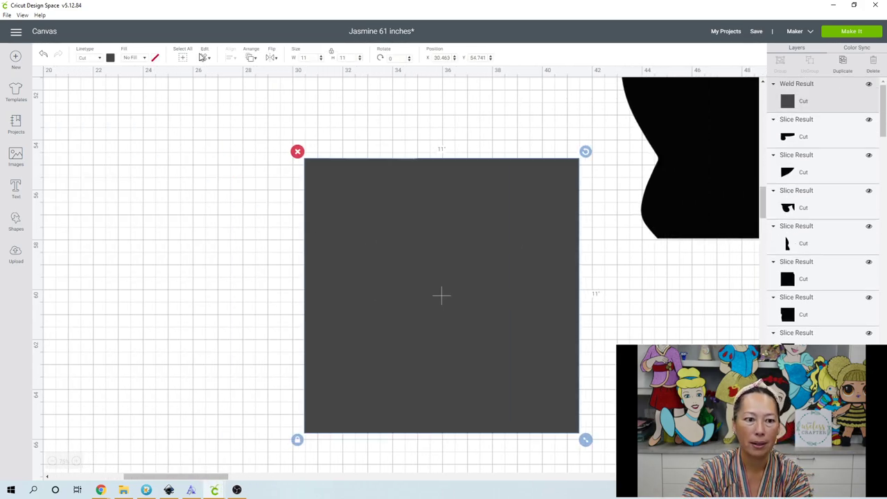
pyautogui.click(111, 58)
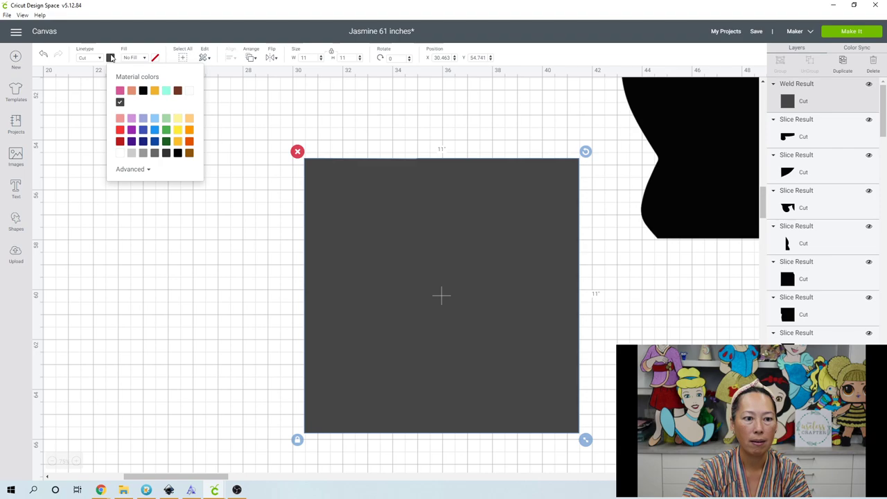
pyautogui.click(143, 91)
# - Move the welded black square back into the figure's gap directly below the torso
pyautogui.moveTo(166, 477); pyautogui.dragTo(220, 485)
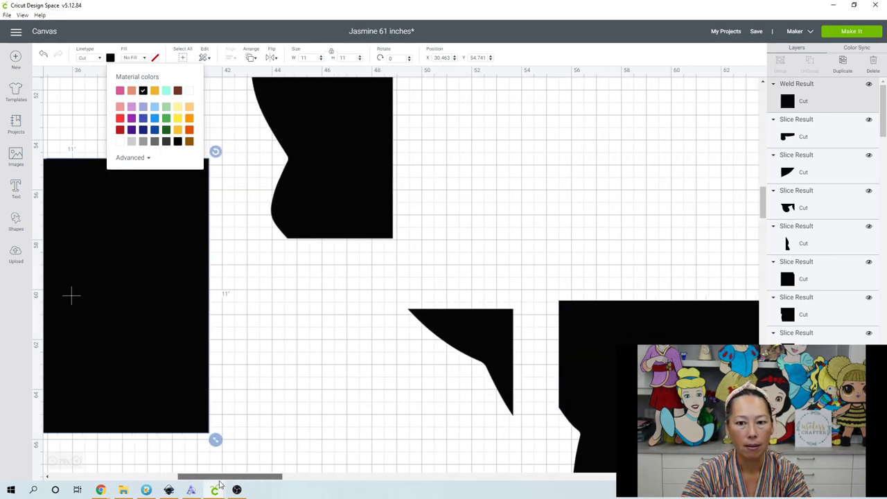
pyautogui.moveTo(109, 311); pyautogui.dragTo(576, 233)
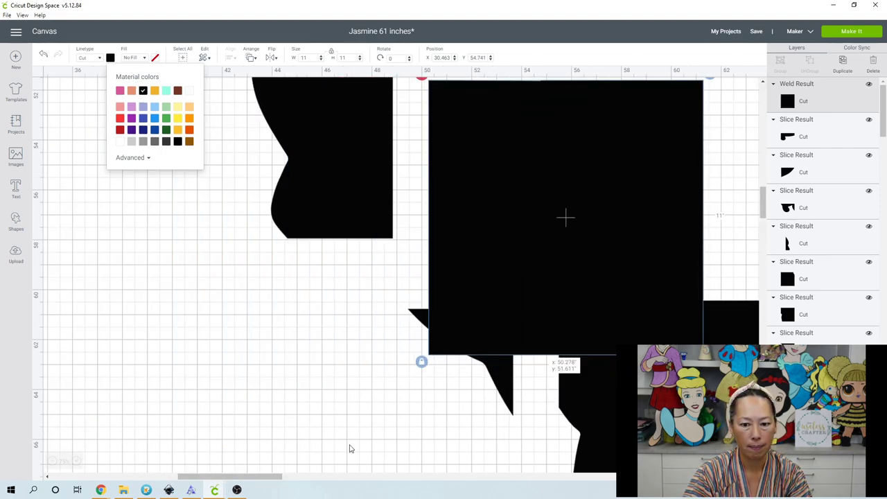
pyautogui.click(53, 462)
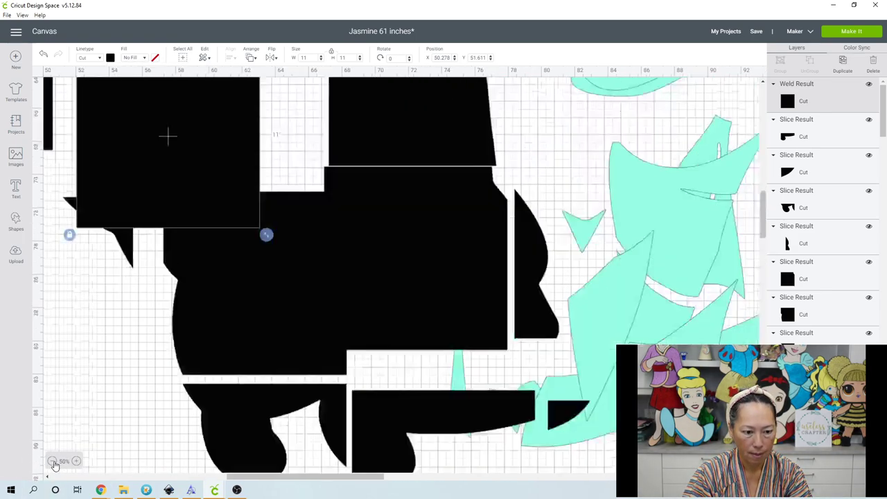
pyautogui.click(54, 462)
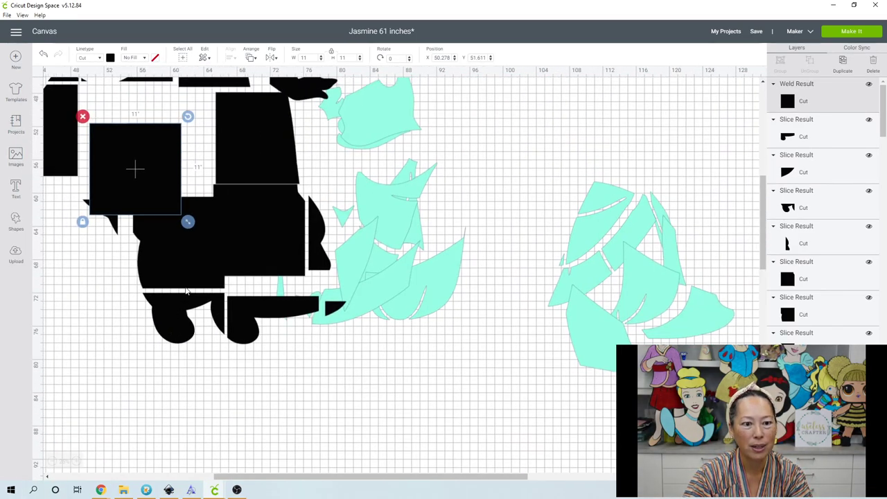
pyautogui.moveTo(160, 244); pyautogui.dragTo(190, 223)
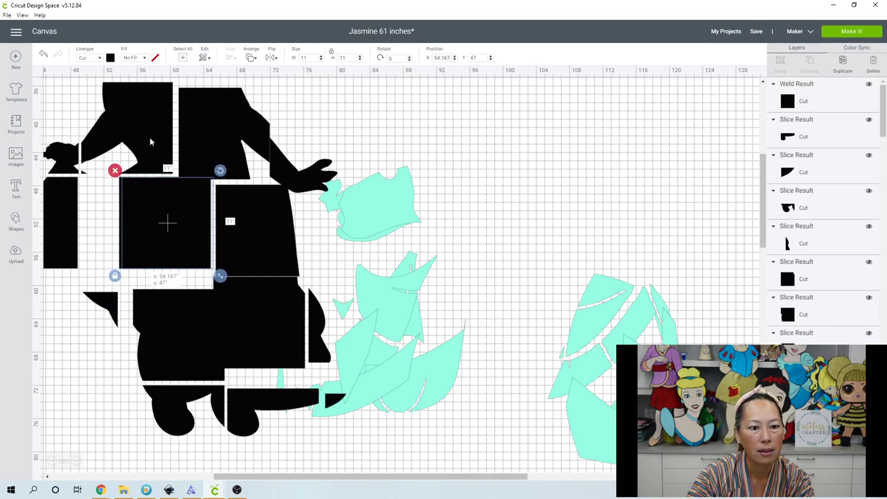
# - Close the gaps between the two torso pieces and place the slanted lower-body piece against the welded square
pyautogui.moveTo(150, 138); pyautogui.dragTo(153, 138)
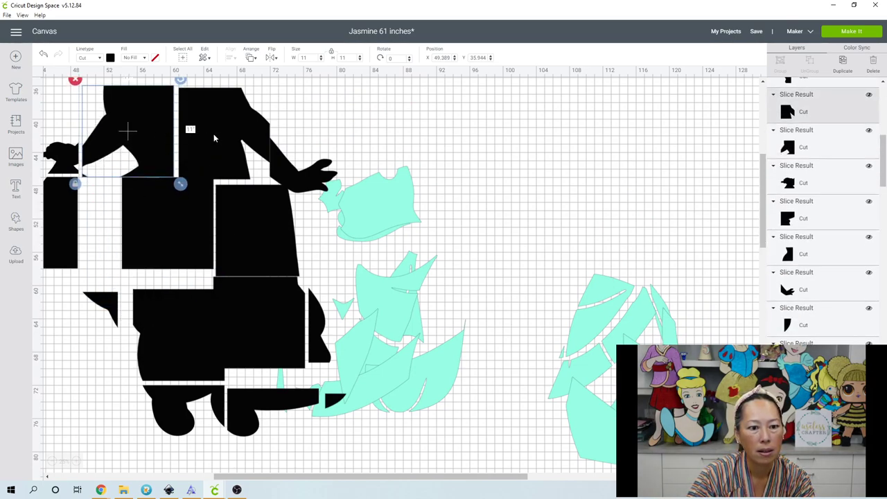
pyautogui.click(214, 134)
pyautogui.moveTo(235, 203); pyautogui.dragTo(203, 192)
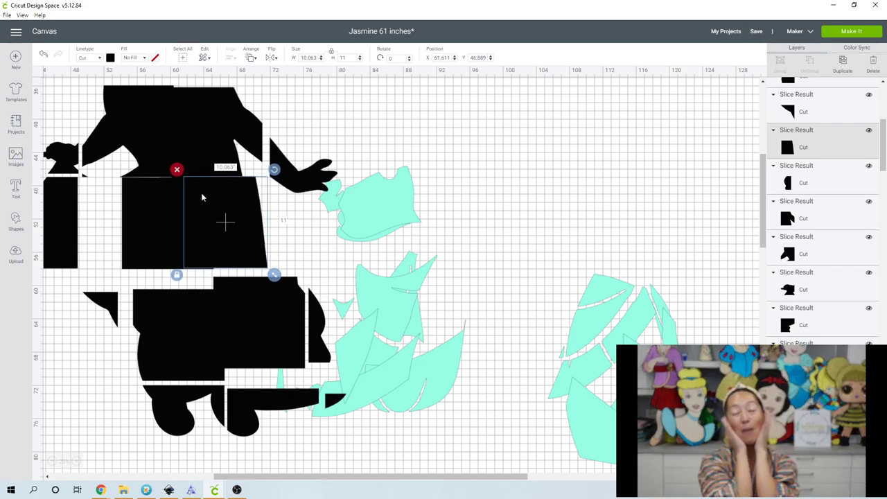
pyautogui.scroll(5, 224, 189)
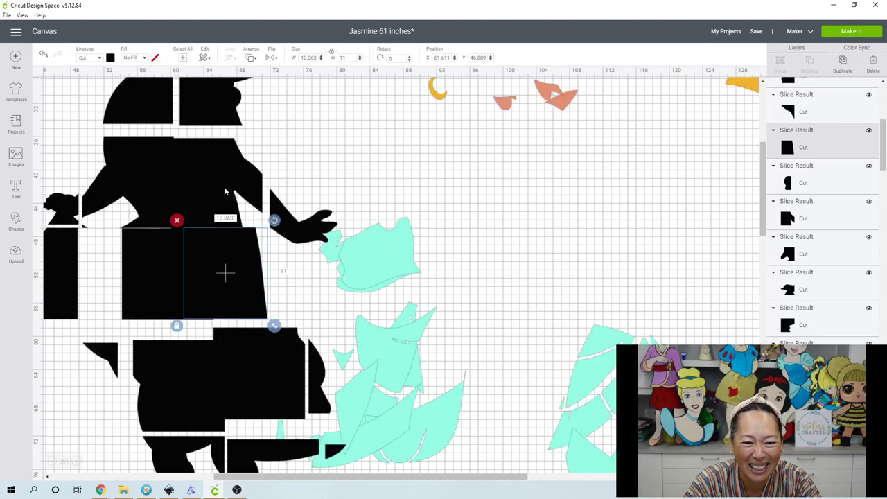
pyautogui.scroll(-2, 224, 191)
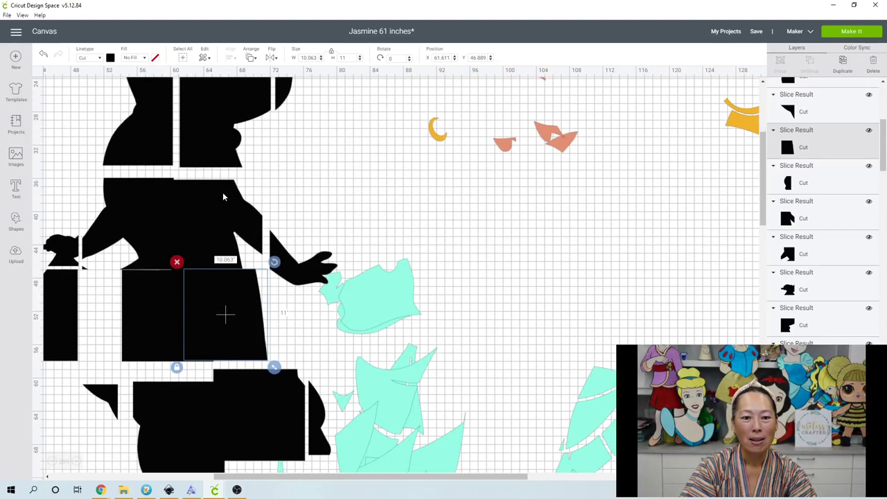
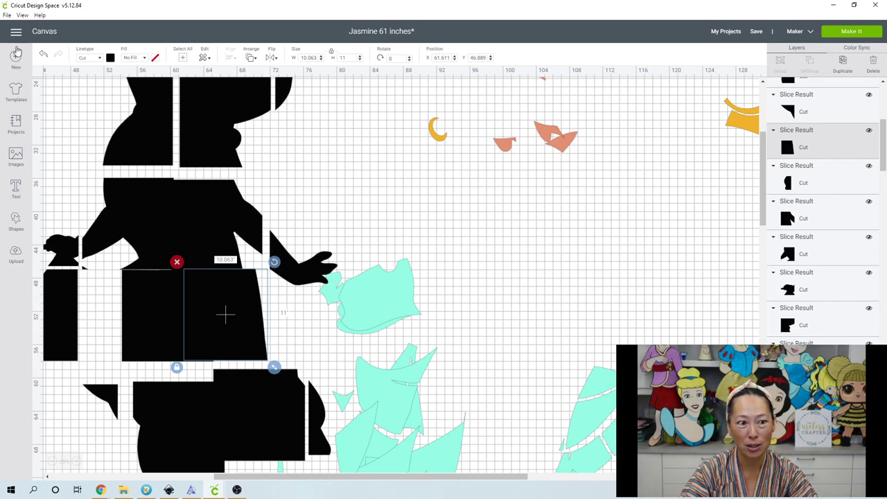
# - Save the project under its current name
pyautogui.click(756, 32)
pyautogui.click(767, 44)
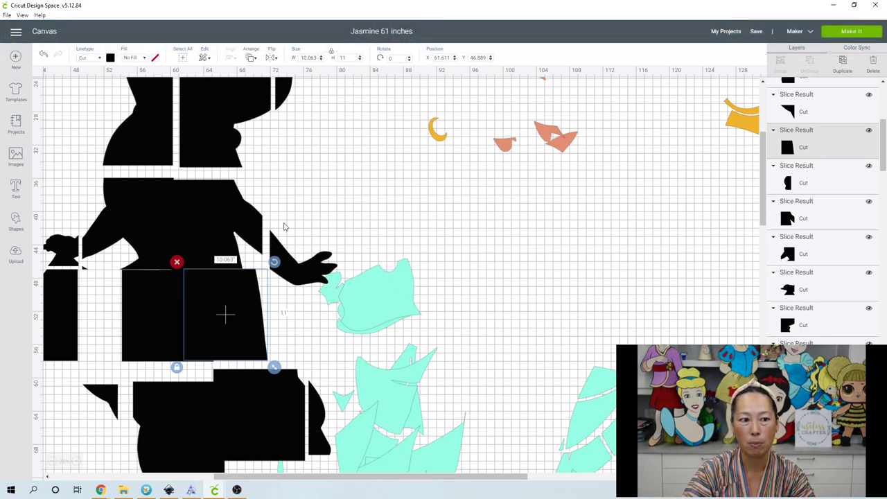
# - Send the project to mat preparation, accept the larger mat for oversized images, and open mat 3
pyautogui.click(852, 32)
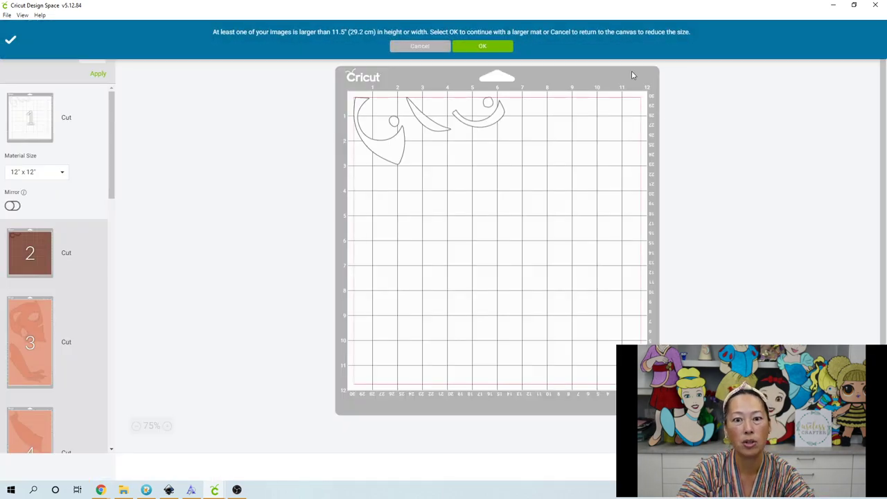
pyautogui.click(491, 47)
pyautogui.click(33, 340)
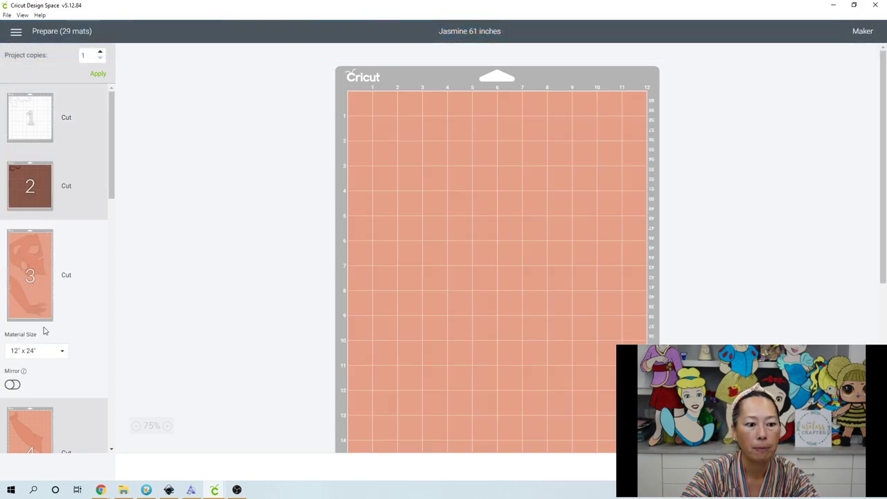
# - Try to tilt the face piece on mat 3 slightly counter-clockwise
pyautogui.click(530, 208)
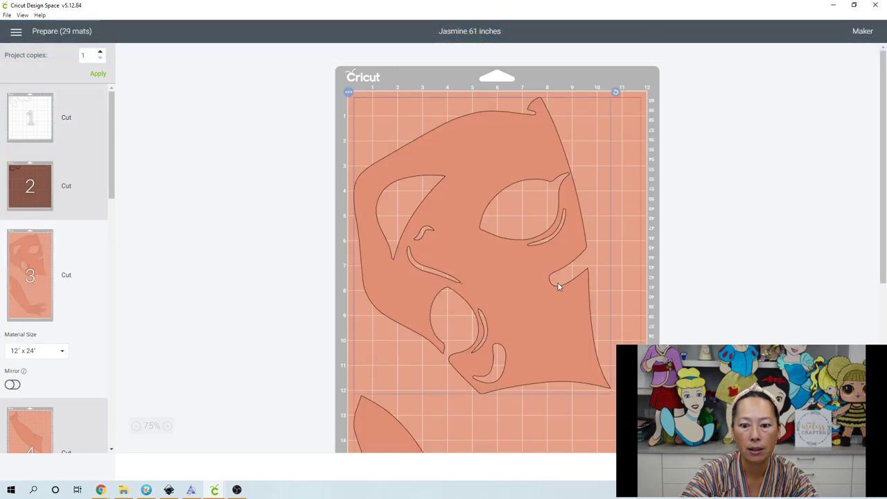
pyautogui.moveTo(621, 95); pyautogui.dragTo(575, 65)
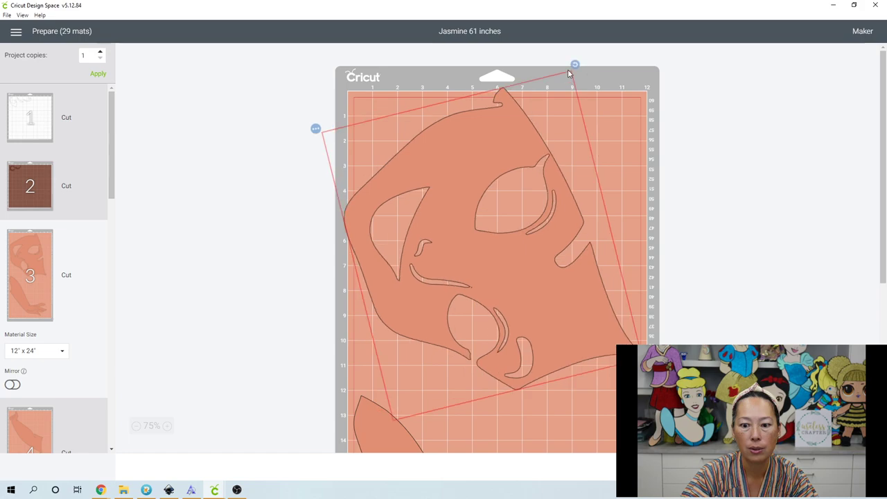
pyautogui.moveTo(539, 192)
pyautogui.mouseDown()
pyautogui.moveTo(557, 173)
pyautogui.moveTo(537, 175)
pyautogui.mouseUp()
pyautogui.moveTo(616, 91); pyautogui.dragTo(575, 66)
pyautogui.hotkey('ctrl', 'z')
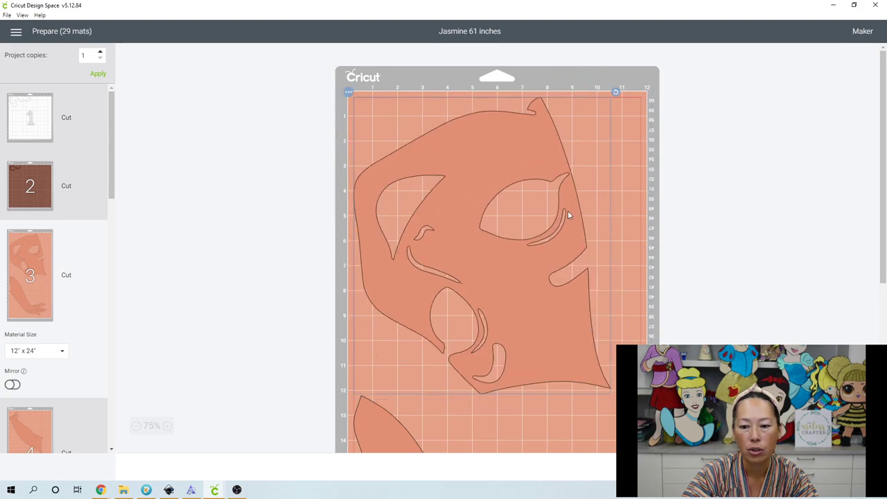
# - Shift the face piece on mat 3 and rotate it slightly counter-clockwise so it fits the mat's full width
pyautogui.moveTo(552, 248); pyautogui.dragTo(561, 220)
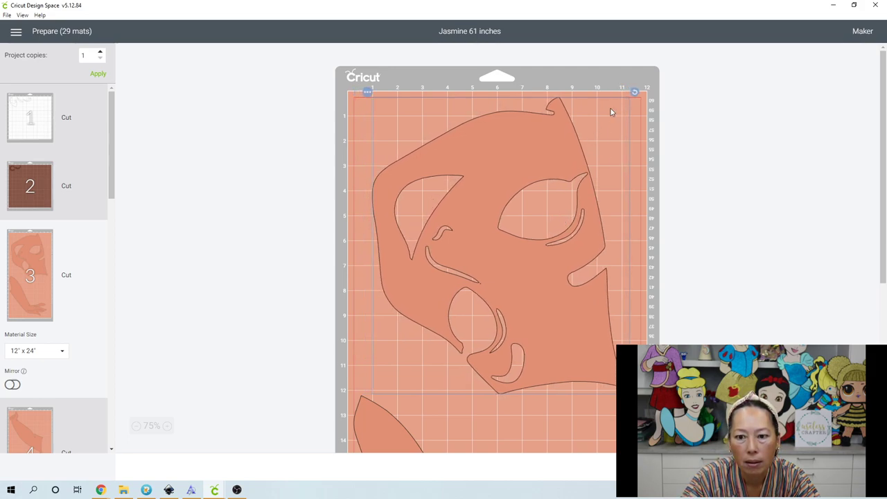
pyautogui.click(625, 86)
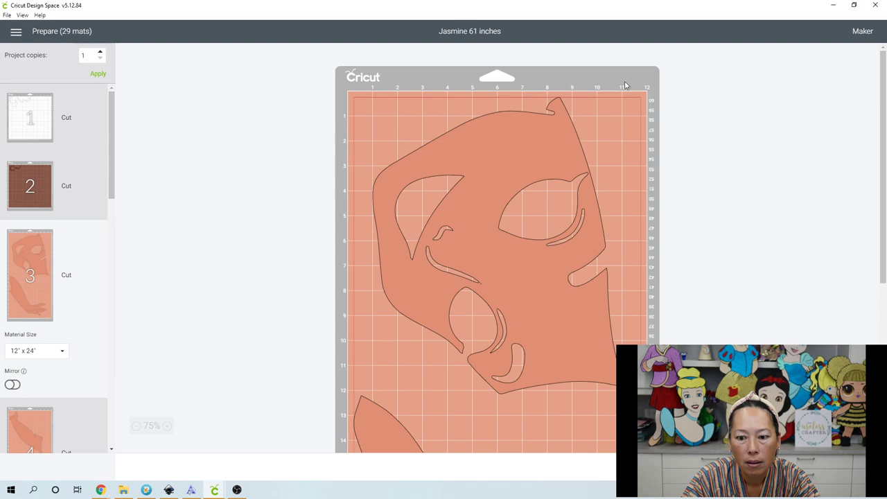
pyautogui.click(562, 155)
pyautogui.moveTo(632, 96); pyautogui.dragTo(545, 144)
pyautogui.moveTo(636, 92); pyautogui.dragTo(560, 157)
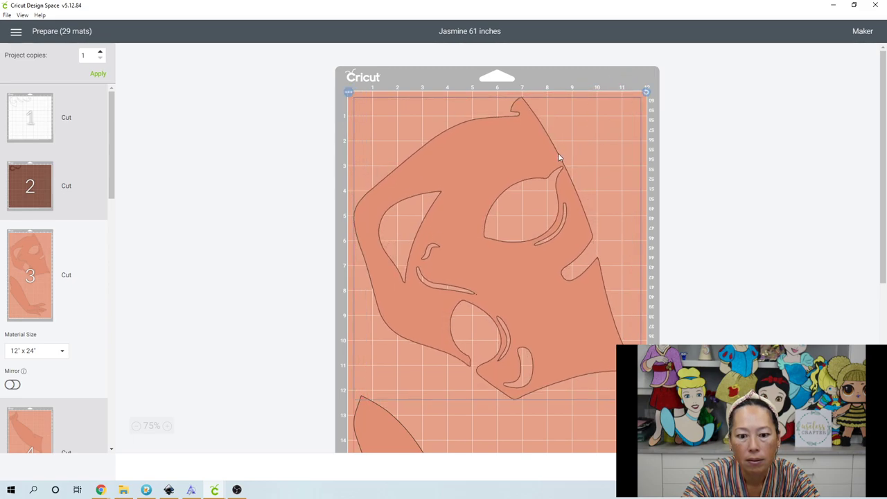
# - Try several other rotation angles for the face piece on mat 3
pyautogui.moveTo(648, 96)
pyautogui.mouseDown()
pyautogui.moveTo(603, 83)
pyautogui.moveTo(492, 113)
pyautogui.moveTo(434, 152)
pyautogui.moveTo(418, 175)
pyautogui.moveTo(429, 153)
pyautogui.moveTo(444, 158)
pyautogui.mouseUp()
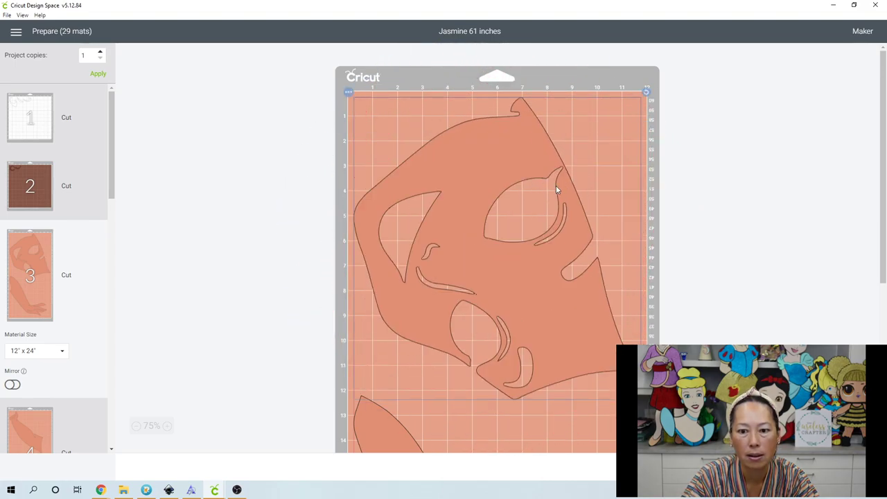
pyautogui.moveTo(644, 92); pyautogui.dragTo(524, 202)
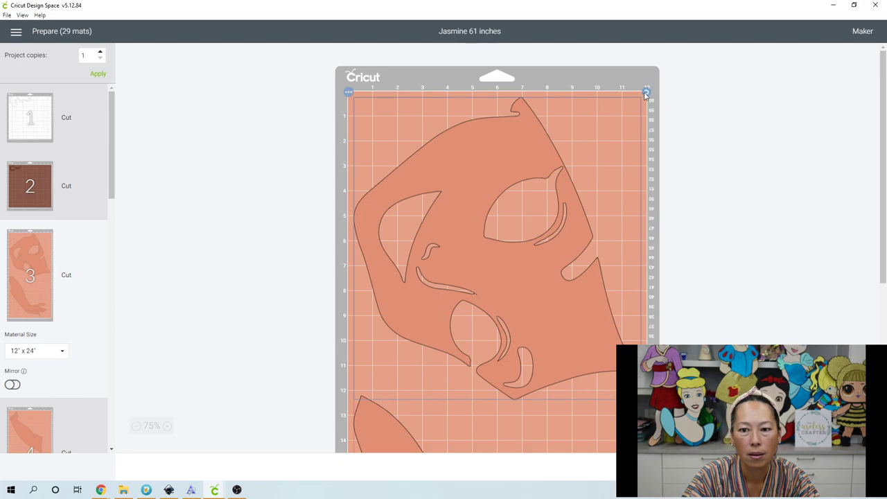
pyautogui.moveTo(644, 94); pyautogui.dragTo(411, 217)
pyautogui.moveTo(425, 239); pyautogui.dragTo(405, 197)
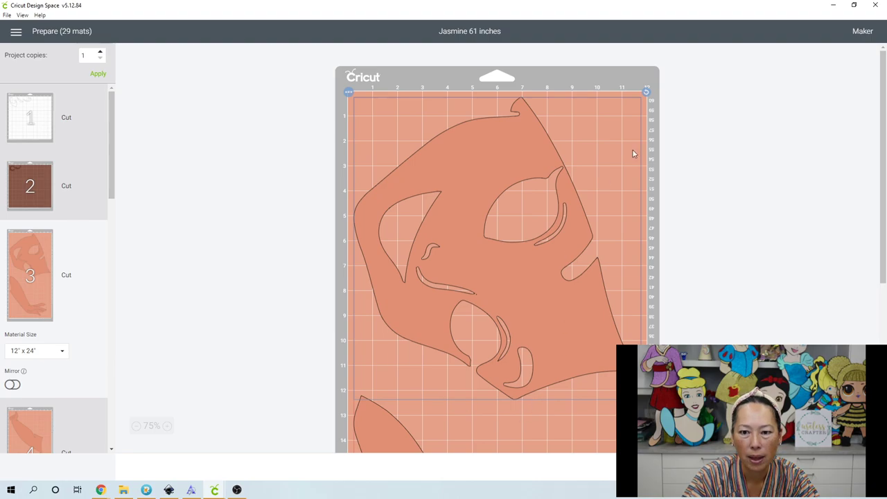
# - Turn the face piece on mat 3 roughly upside down, set it near the mat's corner margin, and test several angles
pyautogui.moveTo(644, 95); pyautogui.dragTo(386, 355)
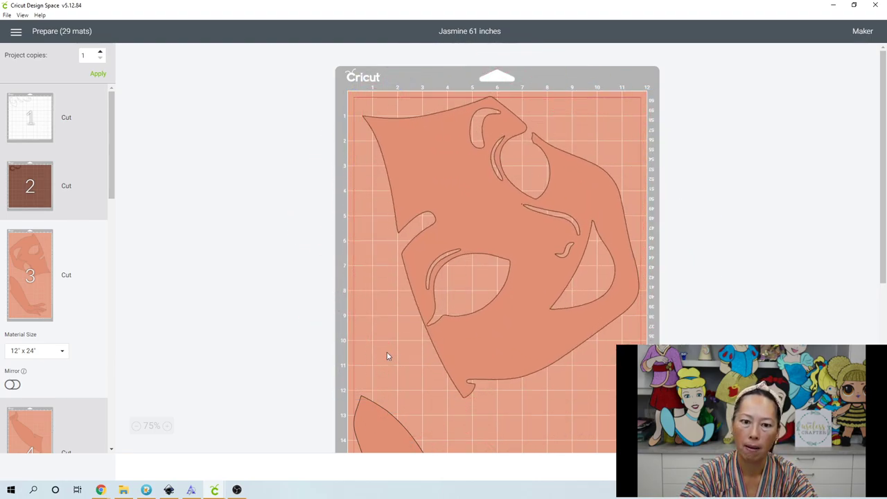
pyautogui.moveTo(542, 292)
pyautogui.mouseDown()
pyautogui.moveTo(527, 296)
pyautogui.moveTo(534, 307)
pyautogui.mouseUp()
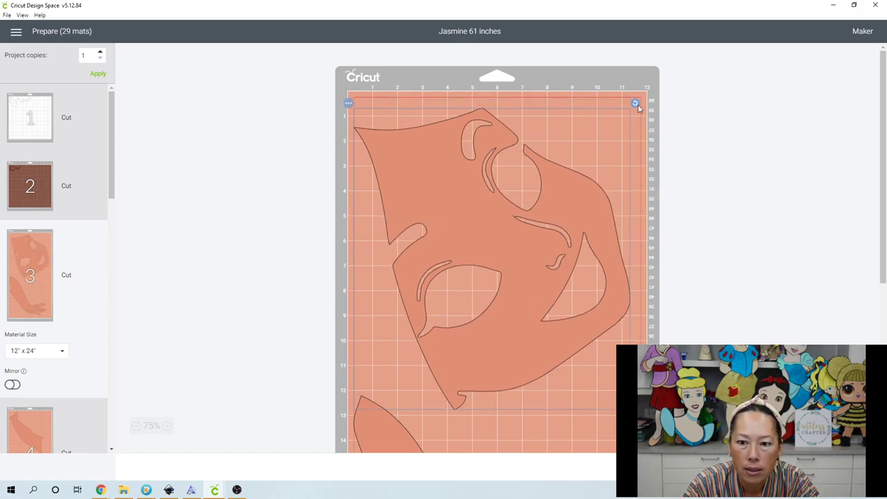
pyautogui.moveTo(634, 102); pyautogui.dragTo(671, 170)
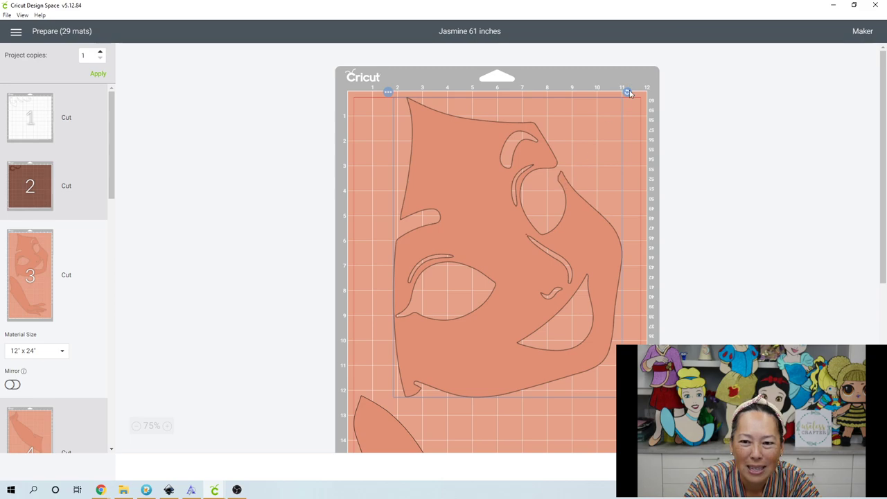
pyautogui.moveTo(627, 92); pyautogui.dragTo(587, 74)
pyautogui.moveTo(569, 210); pyautogui.dragTo(563, 170)
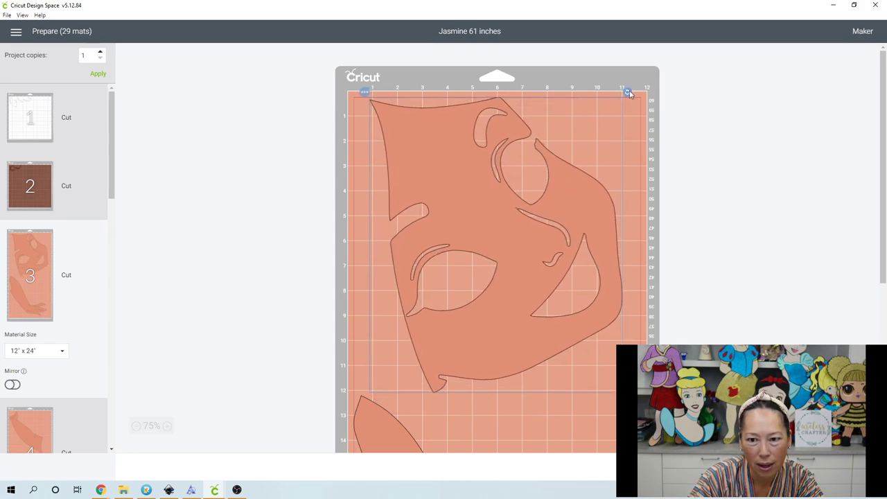
pyautogui.moveTo(627, 90); pyautogui.dragTo(599, 130)
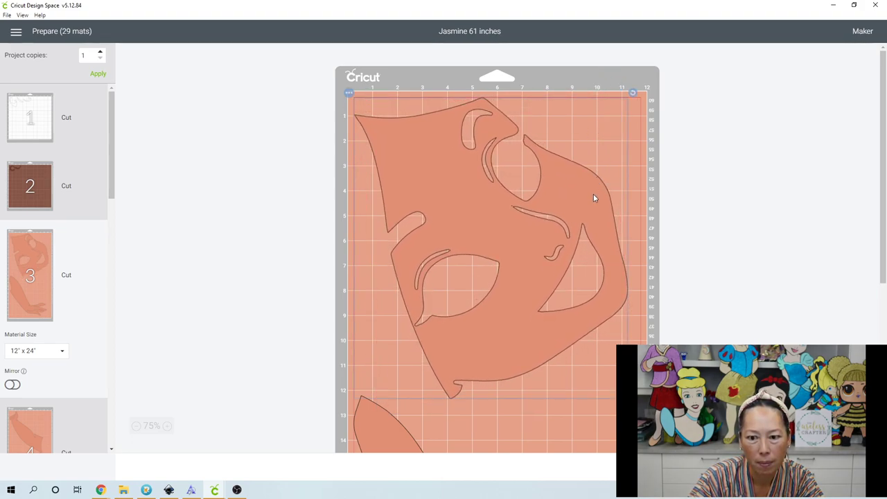
# - Fine-tune the inverted face piece's rotation and position on mat 3 so it spans the width inside the cutting margins
pyautogui.moveTo(593, 198); pyautogui.dragTo(616, 186)
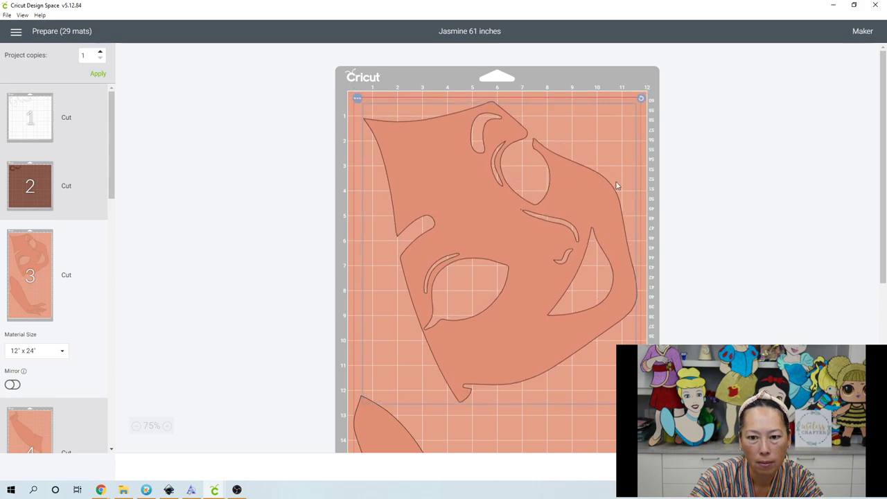
pyautogui.moveTo(640, 99); pyautogui.dragTo(634, 93)
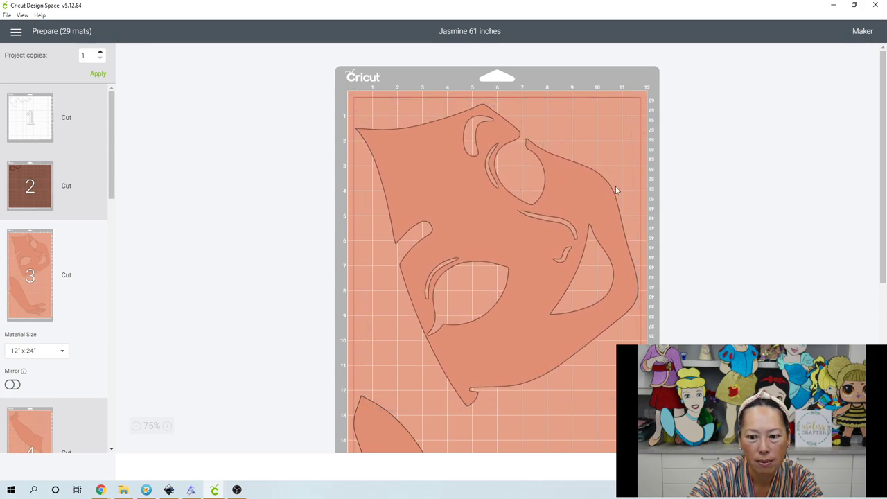
pyautogui.moveTo(616, 189); pyautogui.dragTo(612, 211)
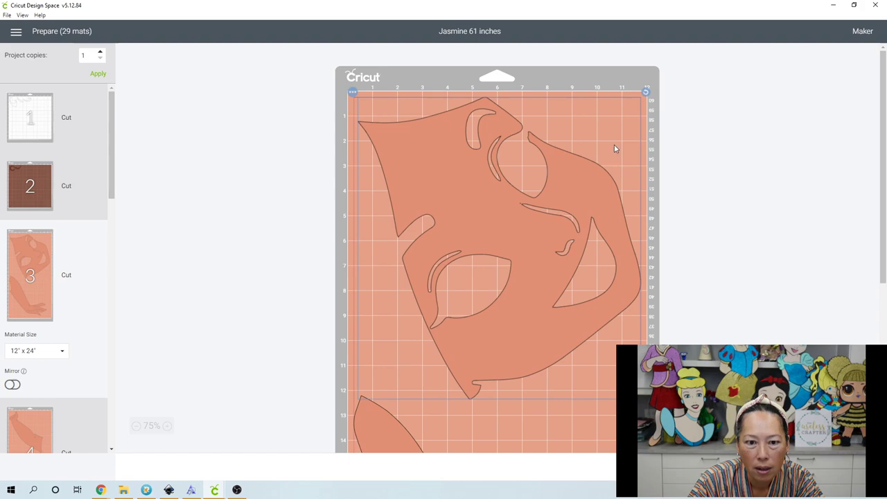
pyautogui.moveTo(645, 90); pyautogui.dragTo(632, 95)
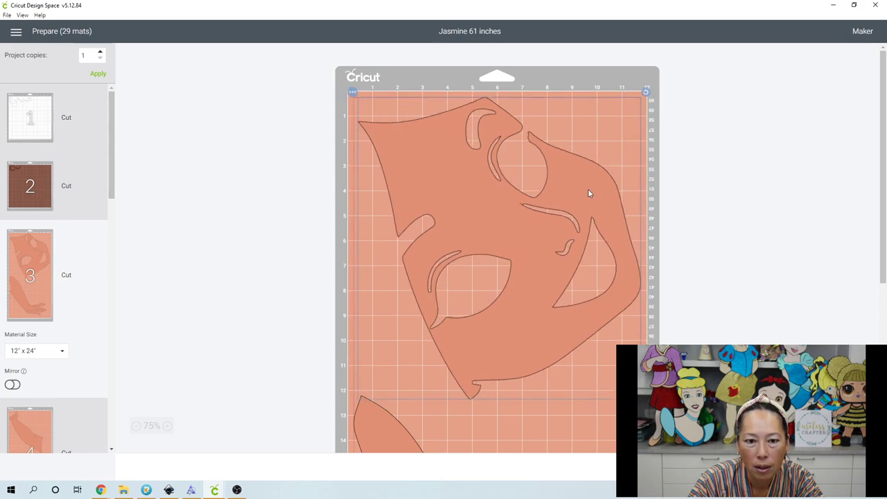
pyautogui.moveTo(588, 189); pyautogui.dragTo(576, 187)
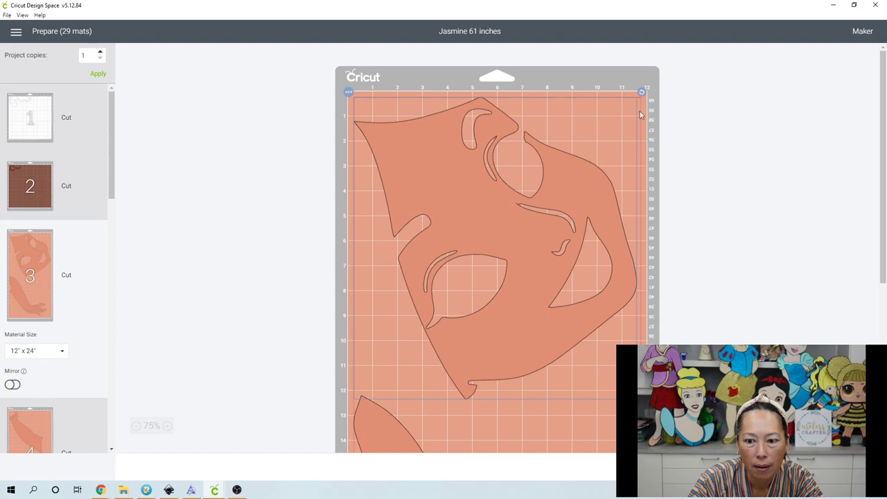
pyautogui.moveTo(641, 115); pyautogui.dragTo(594, 173)
pyautogui.moveTo(643, 95); pyautogui.dragTo(590, 191)
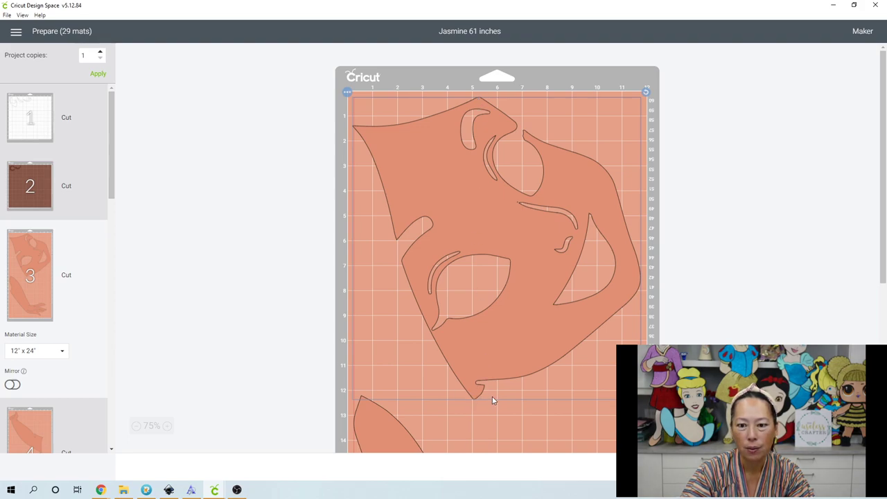
# - Move the arm piece on mat 3 slightly lower to leave space below the face piece
pyautogui.scroll(-5, 475, 347)
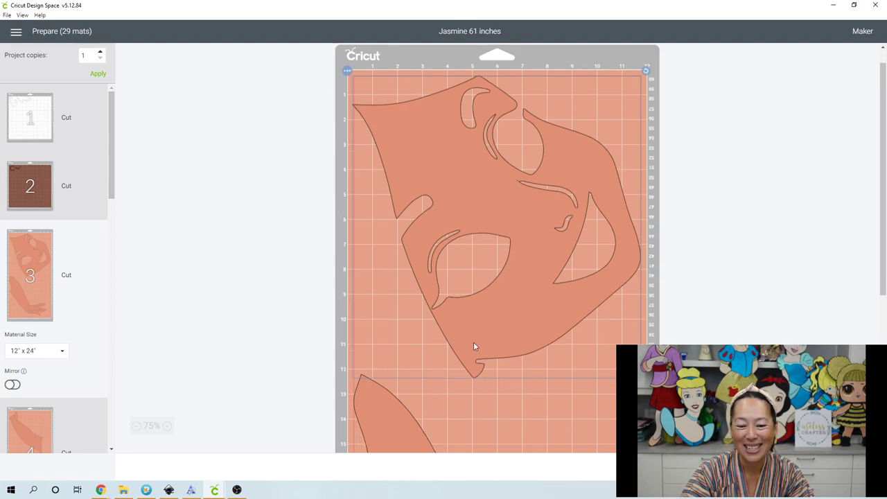
pyautogui.moveTo(412, 277); pyautogui.dragTo(416, 340)
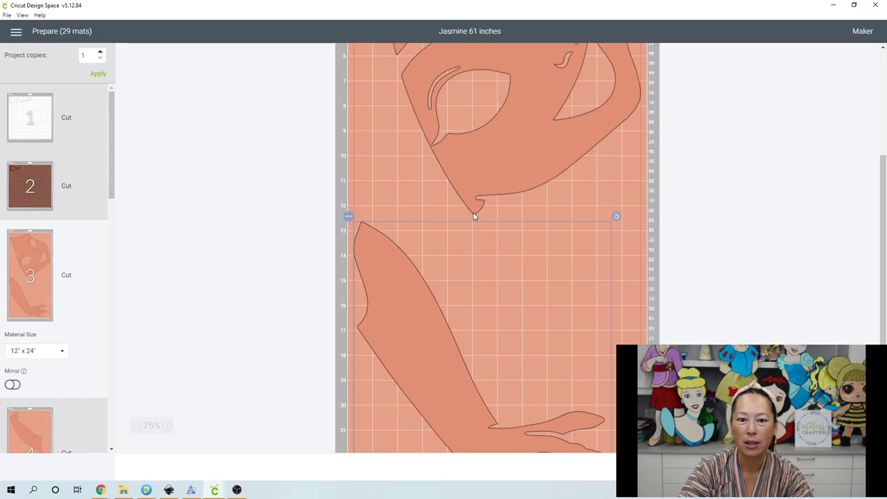
pyautogui.scroll(1, 474, 217)
pyautogui.scroll(5, 474, 218)
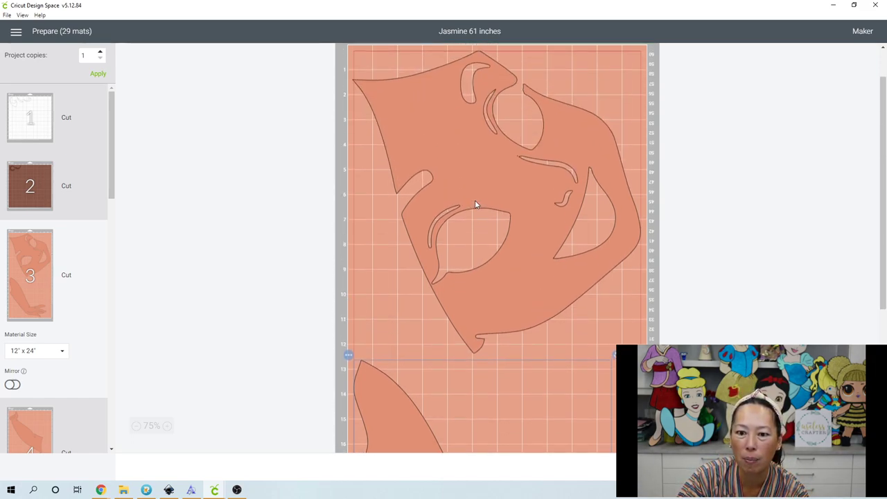
pyautogui.scroll(-2, 475, 205)
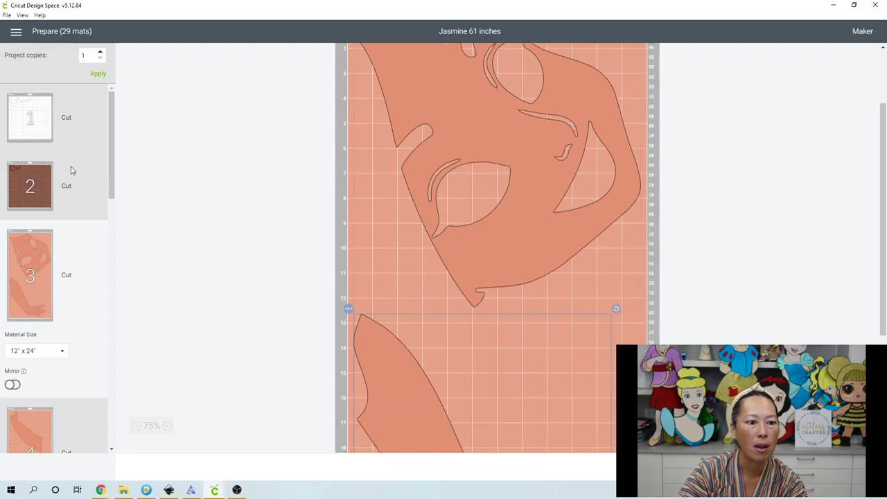
# - On mat 1, place the crescent with the small circle beneath the largest piece and lay the sliver flat along the upper margin
pyautogui.click(10, 109)
pyautogui.scroll(2, 547, 184)
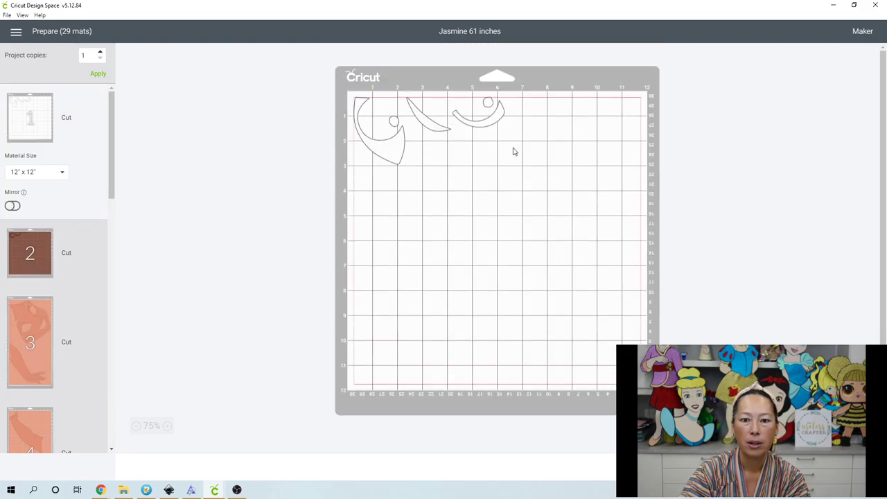
pyautogui.click(431, 129)
pyautogui.moveTo(484, 128); pyautogui.dragTo(407, 186)
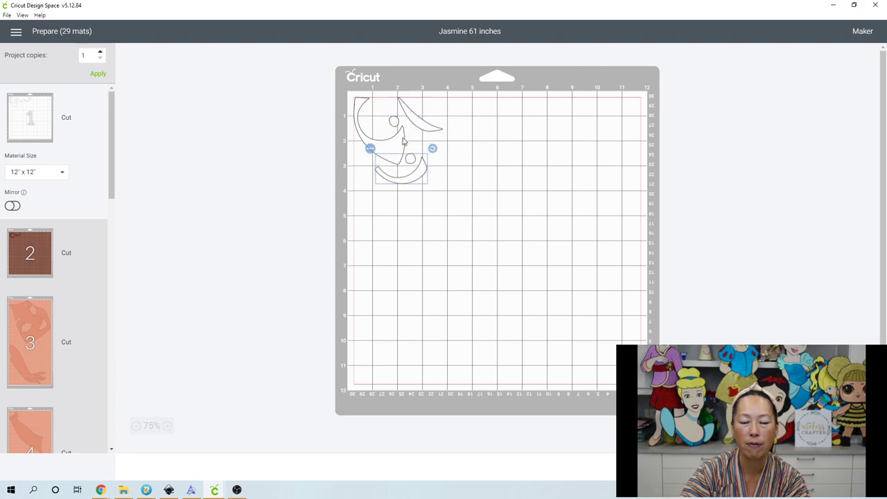
pyautogui.click(409, 119)
pyautogui.moveTo(447, 95)
pyautogui.mouseDown()
pyautogui.moveTo(432, 79)
pyautogui.moveTo(424, 139)
pyautogui.moveTo(451, 108)
pyautogui.mouseUp()
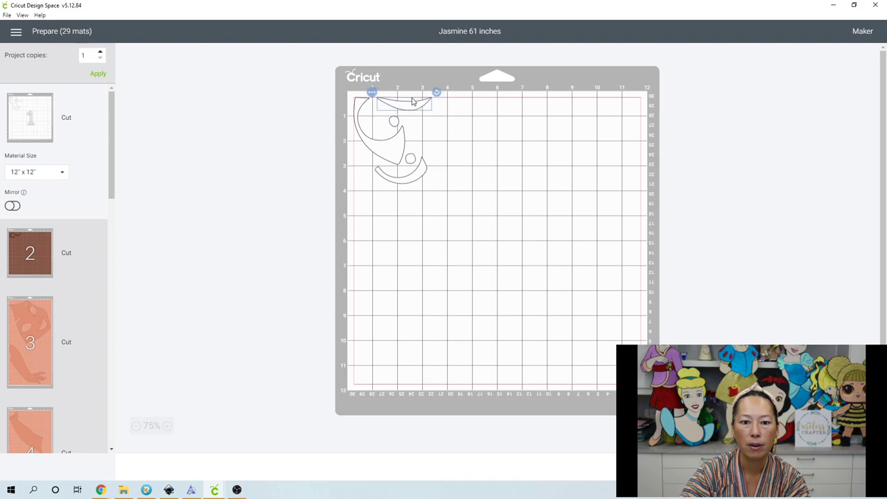
# - Open mat 4 and move the narrow tapered piece from below the arm into the empty space above it
pyautogui.click(30, 253)
pyautogui.scroll(-5, 34, 253)
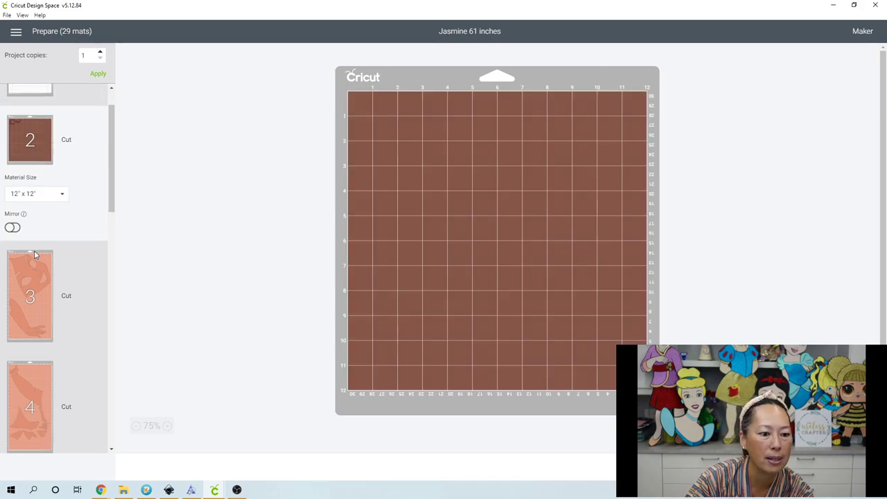
pyautogui.click(40, 200)
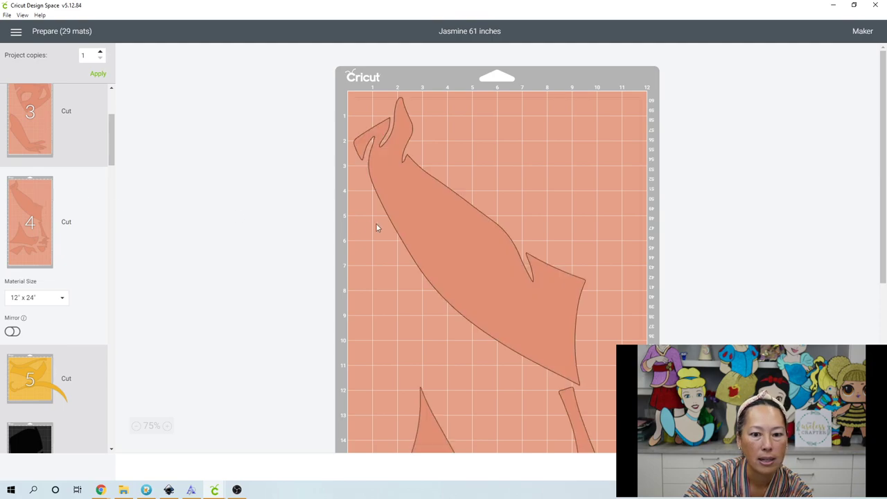
pyautogui.scroll(-3, 450, 225)
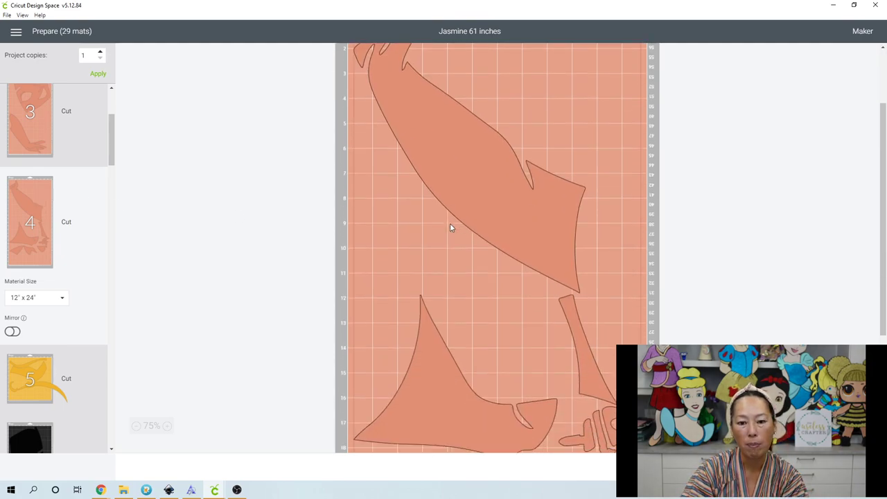
pyautogui.moveTo(572, 331); pyautogui.dragTo(496, 54)
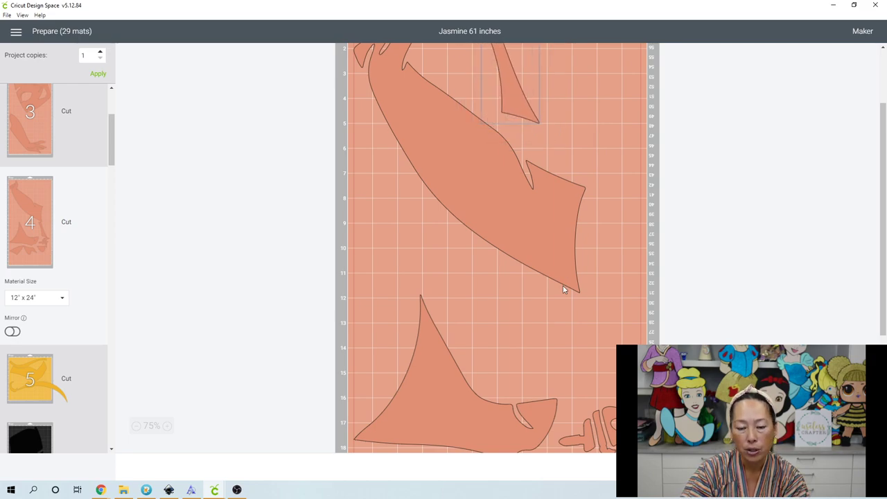
# - On mat 4, lower the large pointed piece and rotate the small triangular piece upright into the gap beside the arm
pyautogui.scroll(-3, 563, 287)
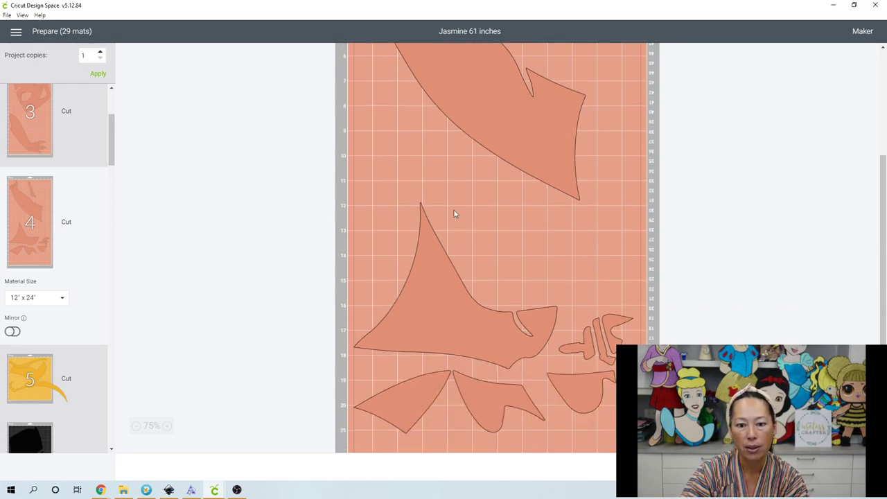
pyautogui.moveTo(416, 292); pyautogui.dragTo(416, 315)
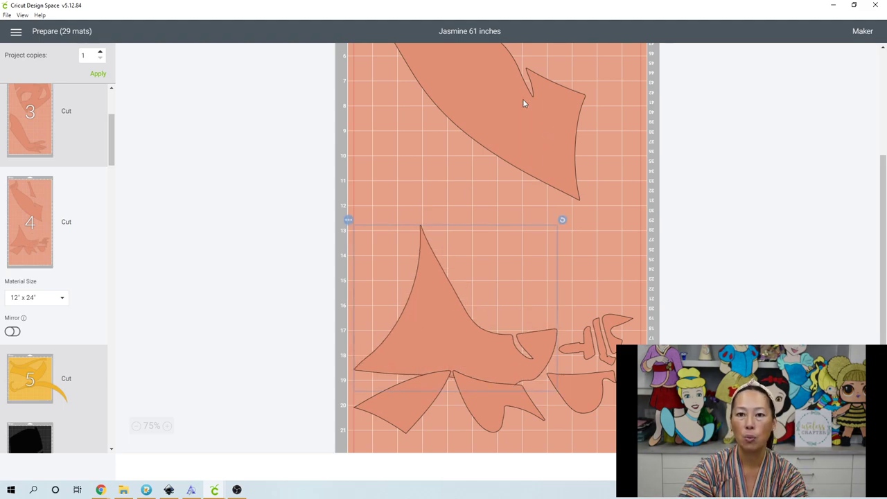
pyautogui.scroll(-3, 479, 277)
pyautogui.moveTo(423, 300); pyautogui.dragTo(426, 68)
pyautogui.scroll(3, 426, 65)
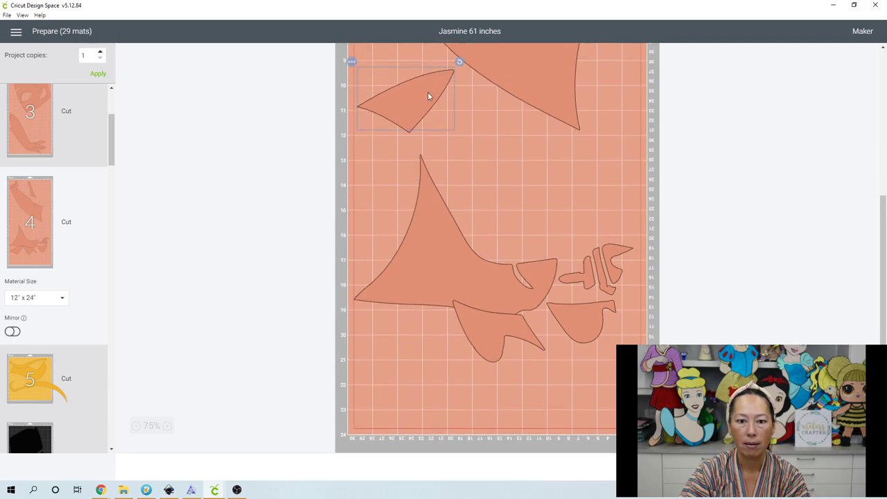
pyautogui.moveTo(459, 126); pyautogui.dragTo(362, 56)
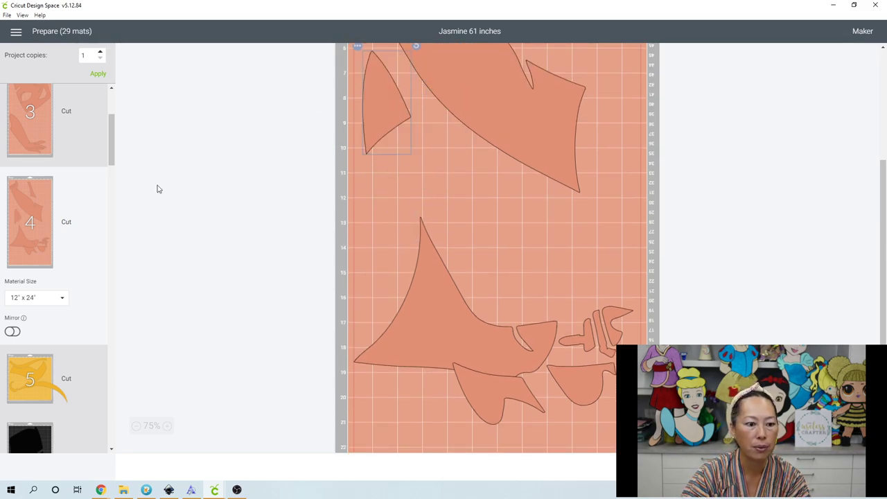
# - Open mat 5 and try moving and rotating the oversized curved yellow piece to fit within the mat
pyautogui.scroll(-2, 35, 253)
pyautogui.click(36, 246)
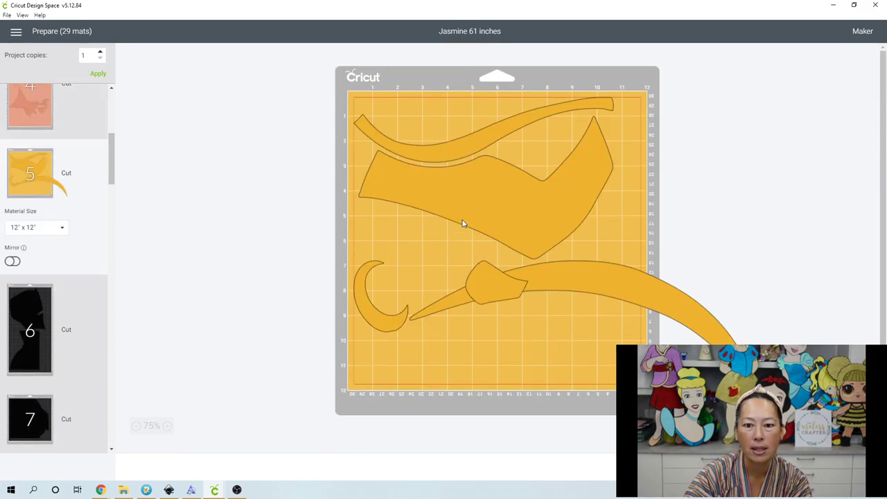
pyautogui.click(612, 289)
pyautogui.moveTo(612, 289); pyautogui.dragTo(488, 268)
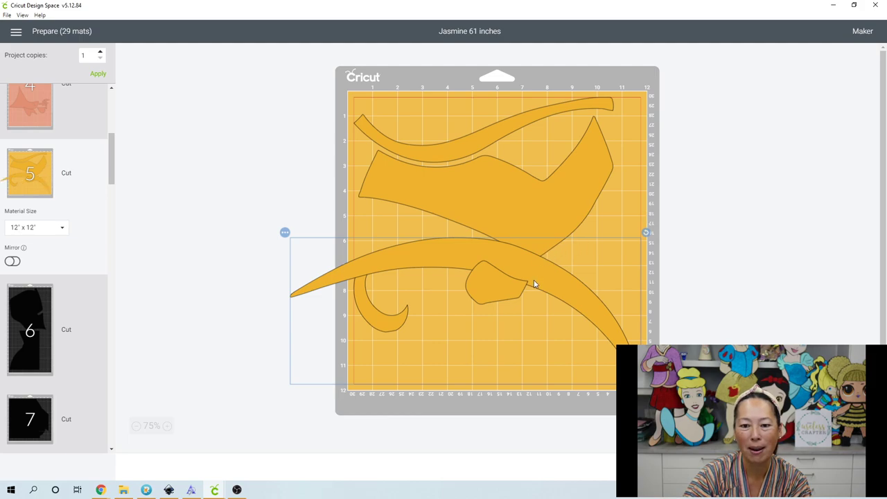
pyautogui.moveTo(643, 234); pyautogui.dragTo(655, 346)
pyautogui.moveTo(560, 348); pyautogui.dragTo(610, 264)
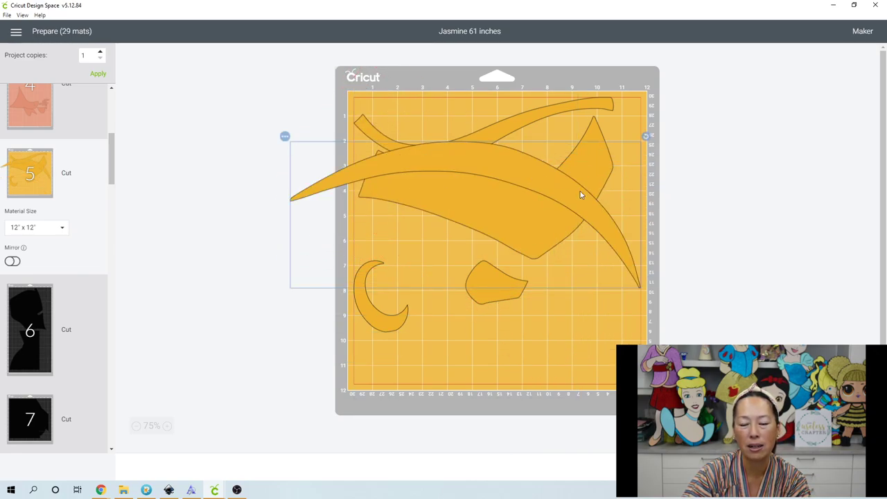
# - Look through the remaining mats, return to the canvas, and start a new blank project
pyautogui.scroll(-3, 57, 227)
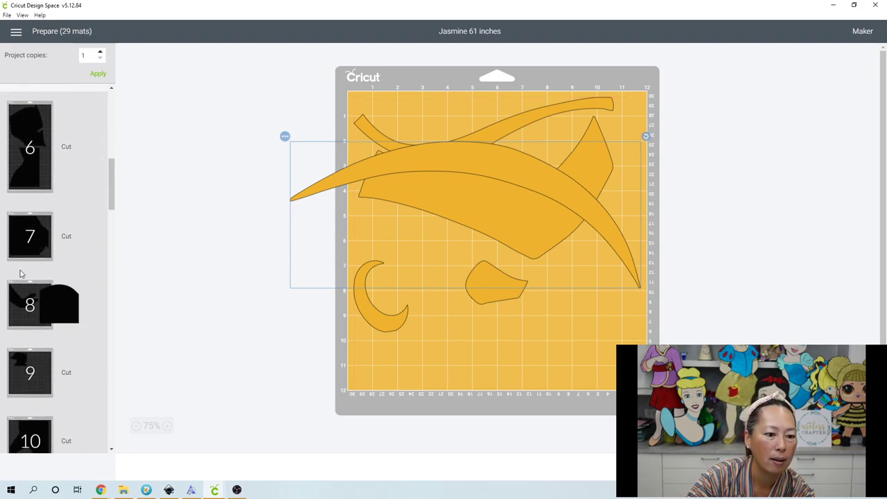
pyautogui.scroll(-2, 58, 226)
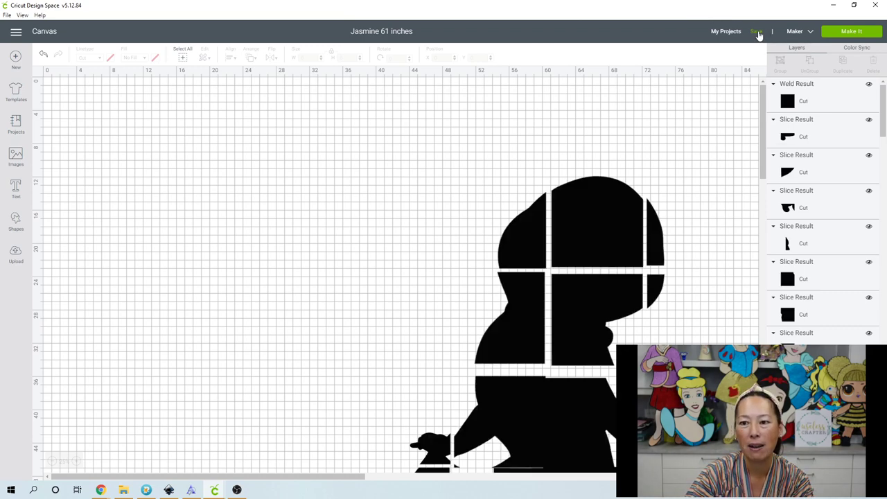
pyautogui.moveTo(758, 34)
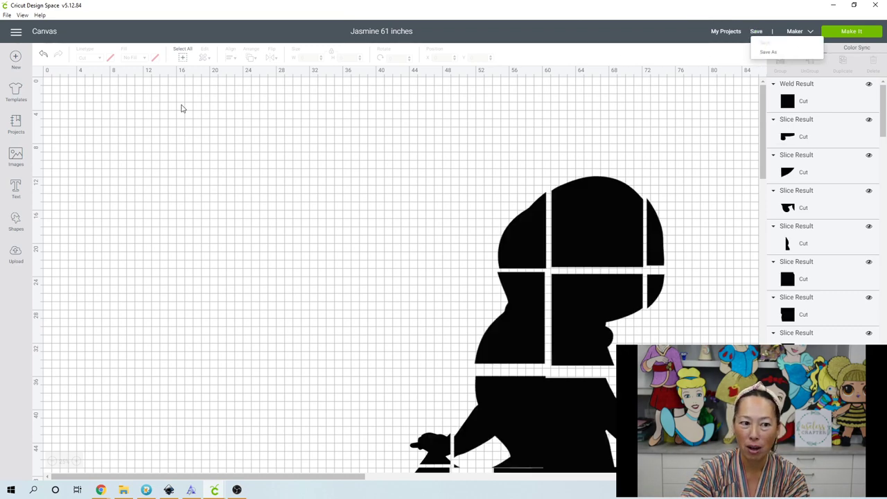
pyautogui.click(15, 59)
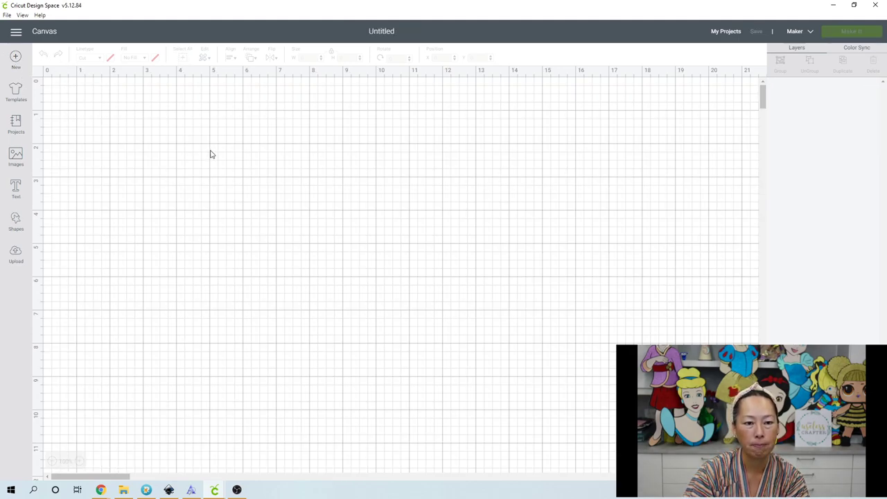
# - Open the image upload page and display all uploaded images
pyautogui.click(16, 254)
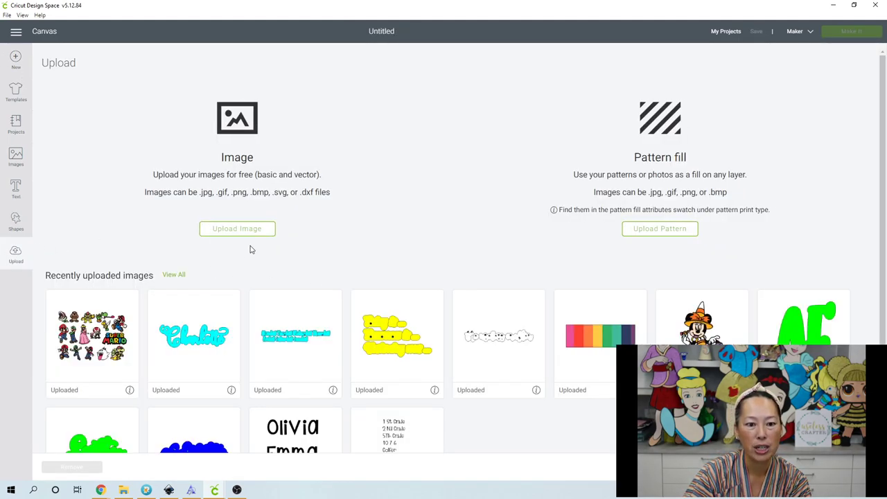
pyautogui.scroll(-1, 311, 284)
pyautogui.click(173, 202)
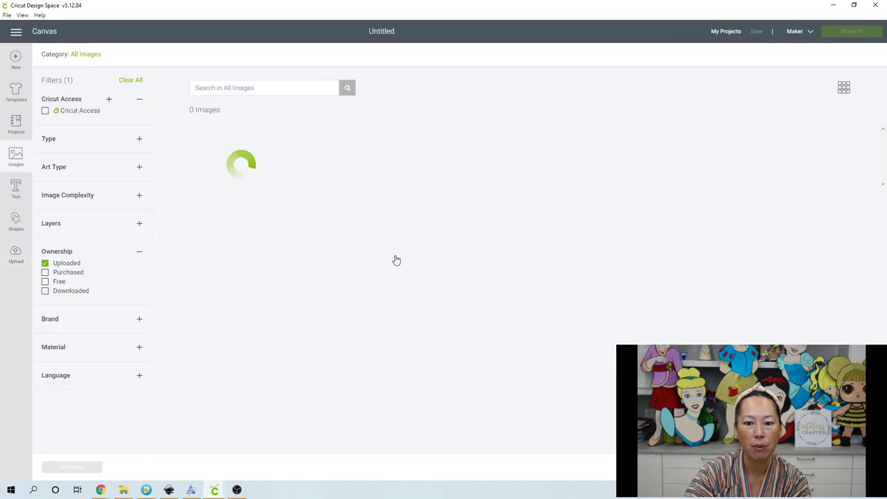
# - Find the full-length Jasmine in the turquoise outfit among the uploaded images and insert it on the canvas
pyautogui.scroll(-6, 527, 325)
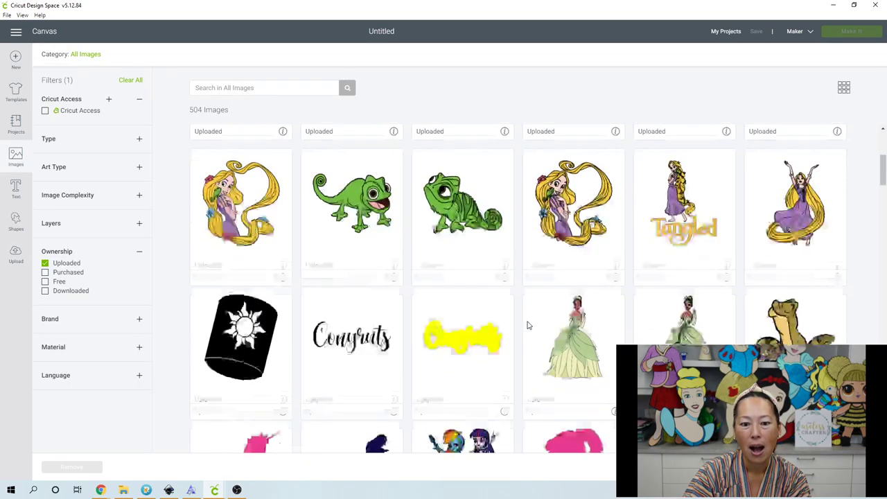
pyautogui.scroll(-10, 526, 325)
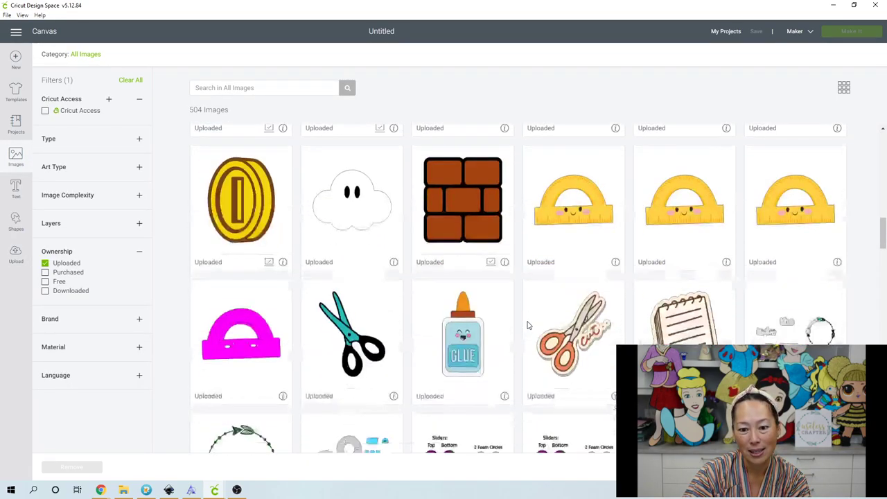
pyautogui.scroll(-3, 528, 324)
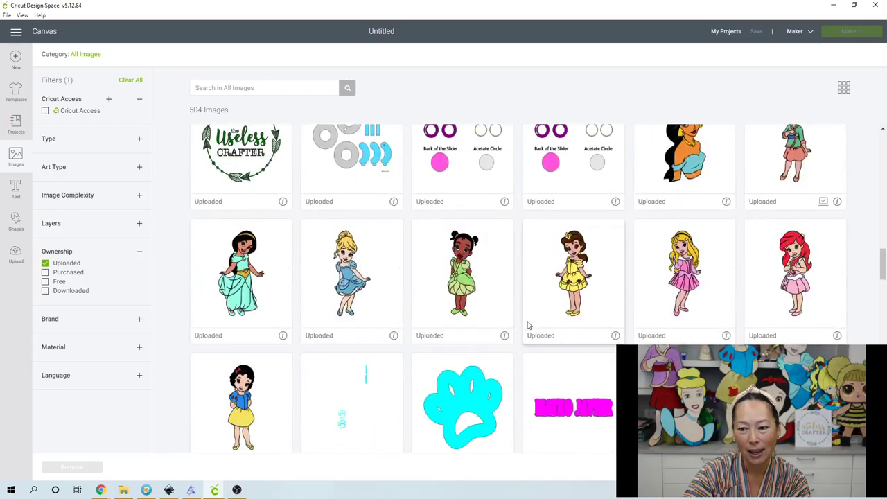
pyautogui.click(254, 290)
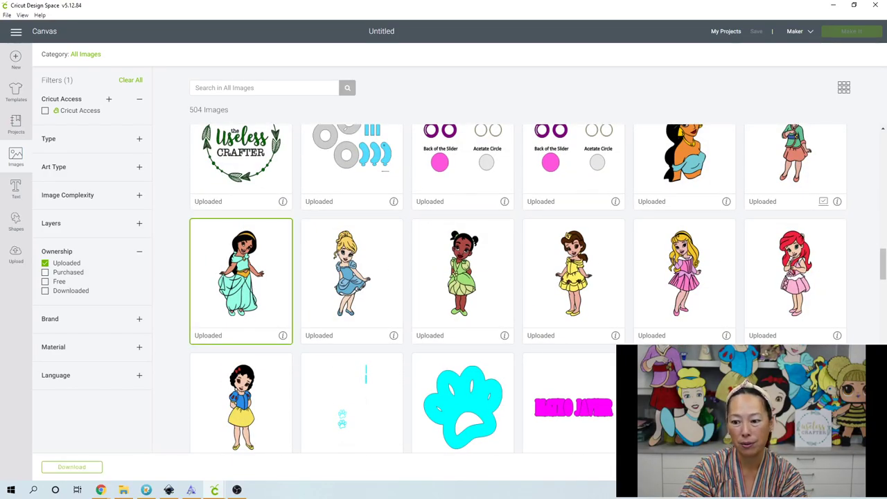
pyautogui.click(832, 466)
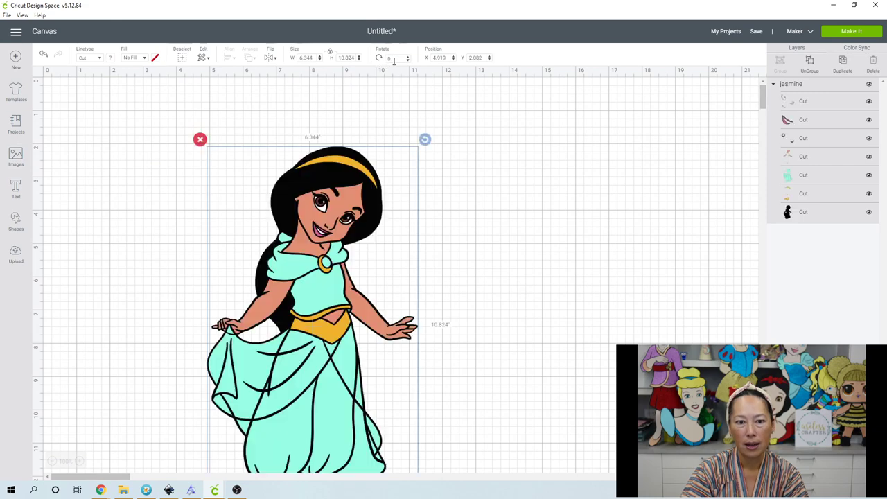
# - Set the Jasmine image's height to 61 inches with its proportions locked
pyautogui.click(355, 59)
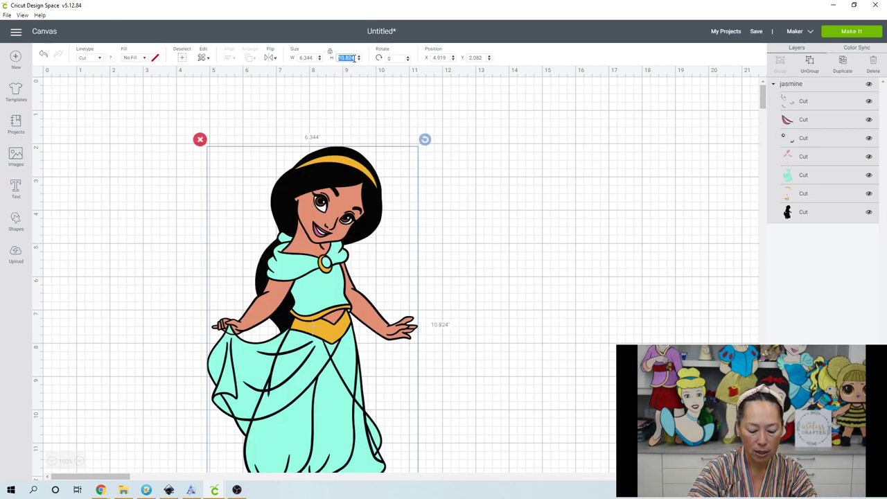
pyautogui.press('Tab')
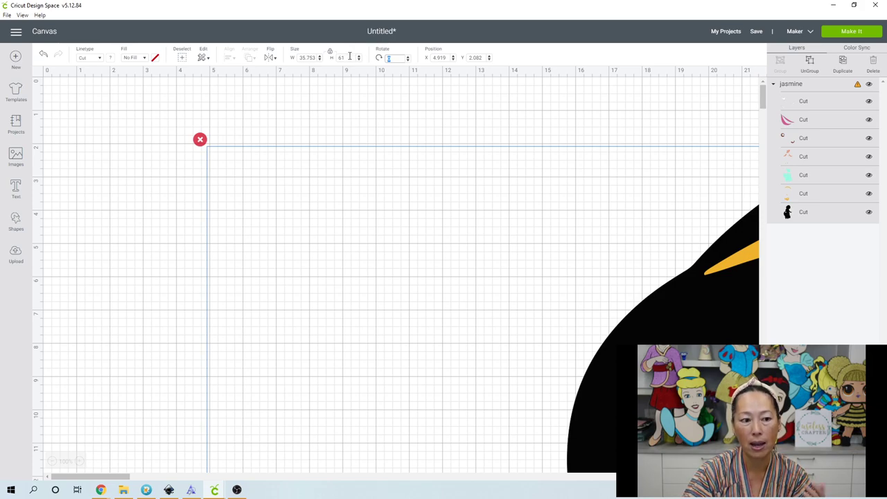
pyautogui.click(53, 461)
pyautogui.click(52, 461)
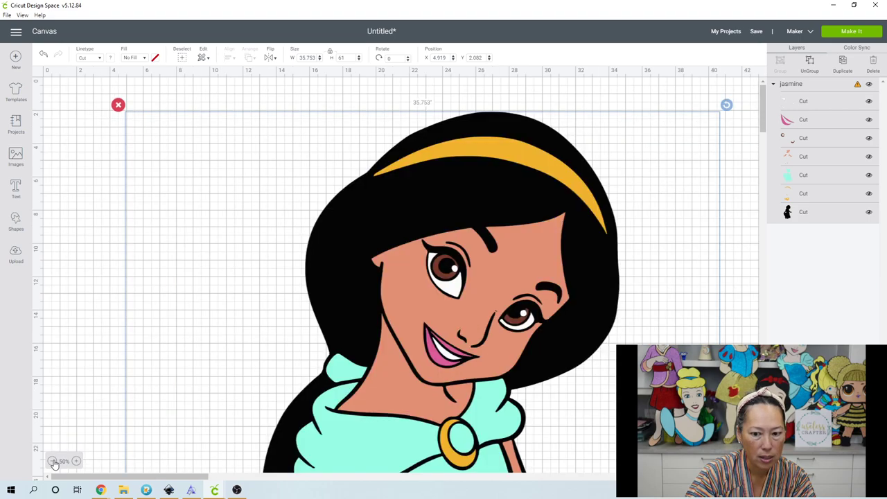
pyautogui.click(52, 460)
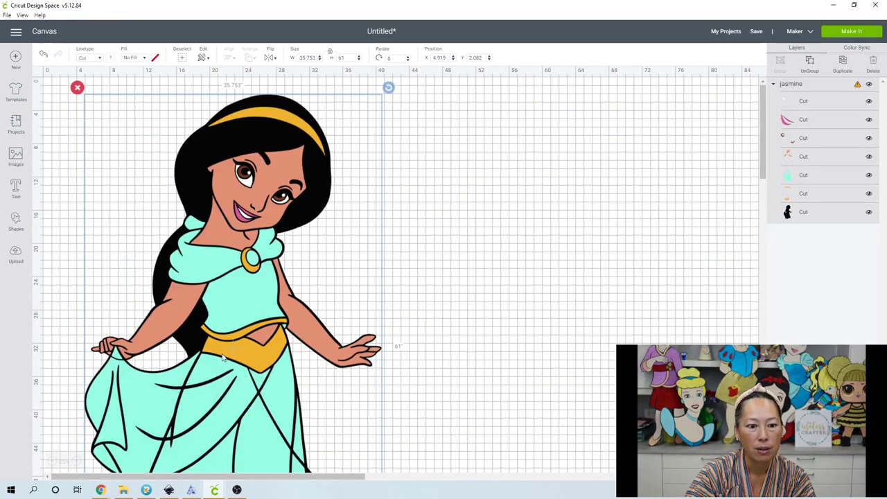
# - Ungroup the enlarged Jasmine image into its separate color layers
pyautogui.scroll(-3, 245, 345)
pyautogui.scroll(2, 201, 304)
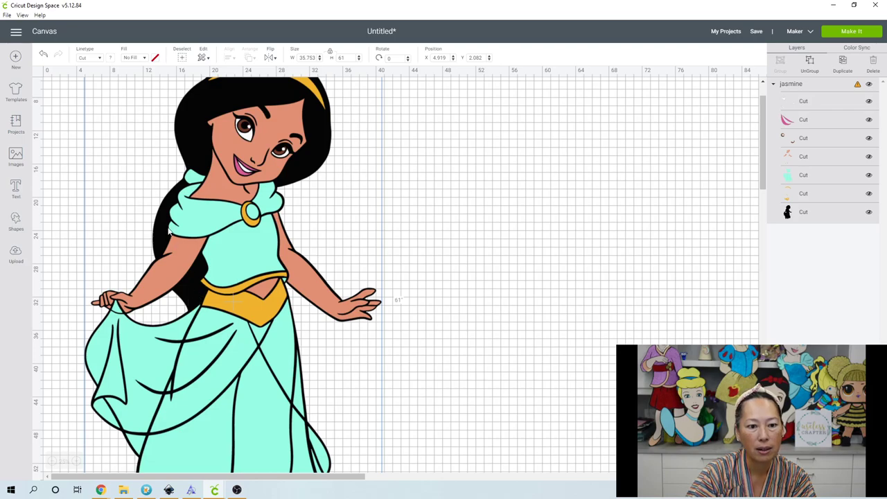
pyautogui.scroll(2, 294, 171)
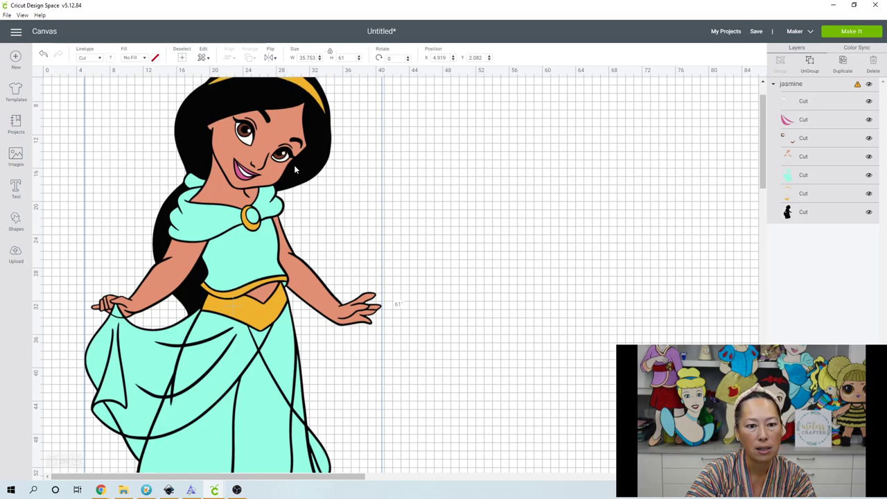
pyautogui.scroll(-3, 295, 170)
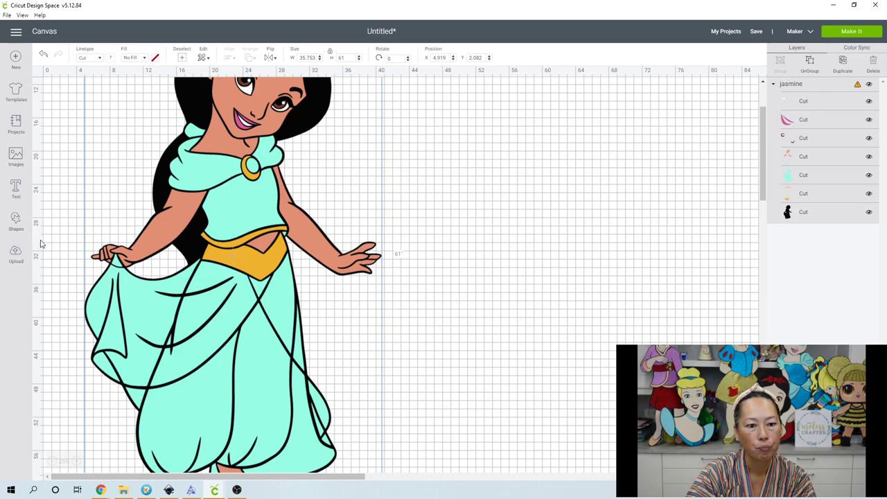
pyautogui.click(808, 63)
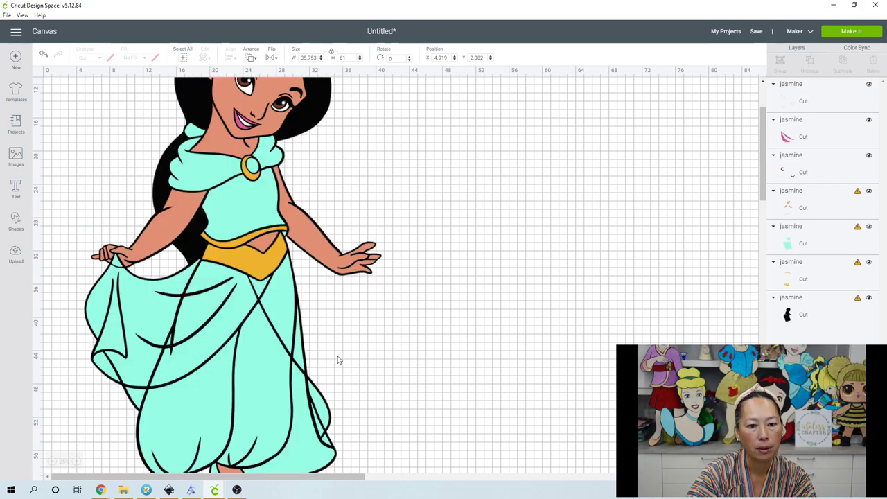
pyautogui.scroll(3, 271, 361)
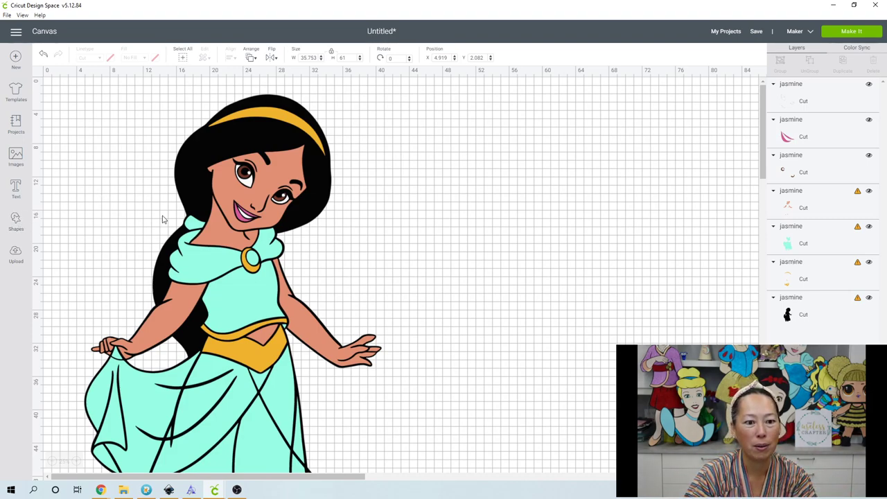
pyautogui.click(196, 228)
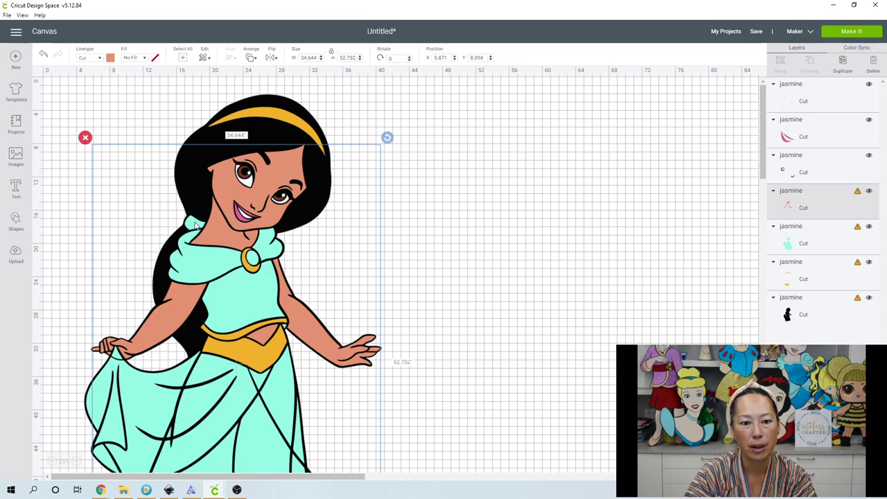
pyautogui.click(62, 207)
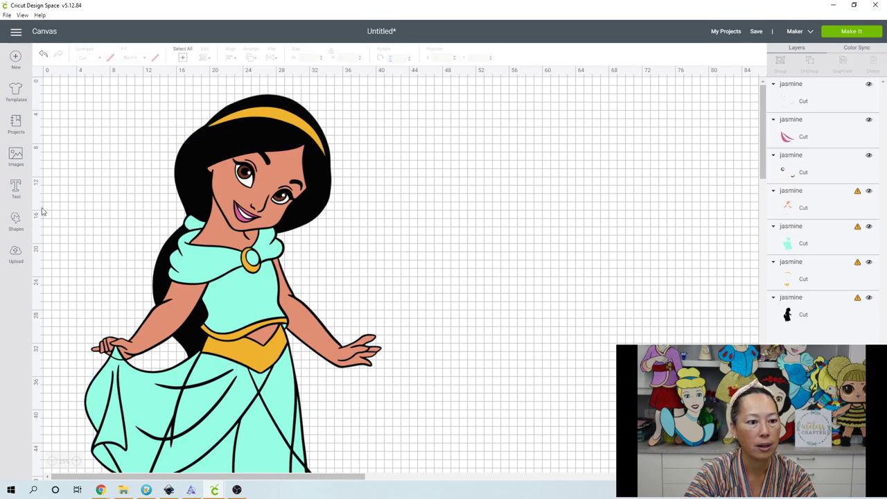
# - Add a circle shape to the canvas and place it in the empty area beside Jasmine's hair
pyautogui.click(16, 220)
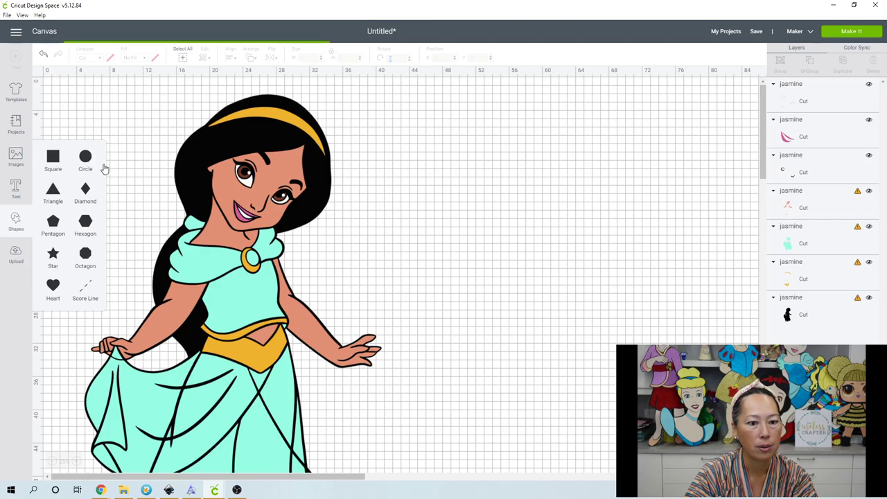
pyautogui.click(85, 160)
pyautogui.moveTo(95, 127); pyautogui.dragTo(163, 203)
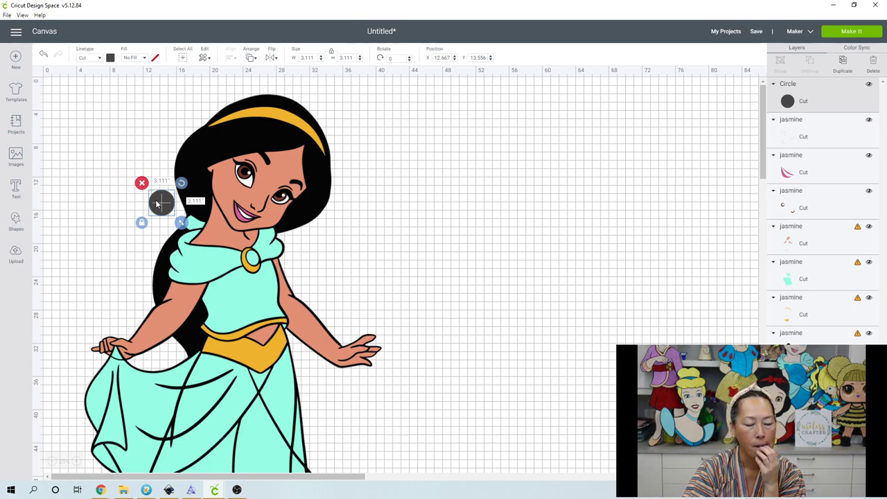
pyautogui.moveTo(159, 199); pyautogui.dragTo(85, 194)
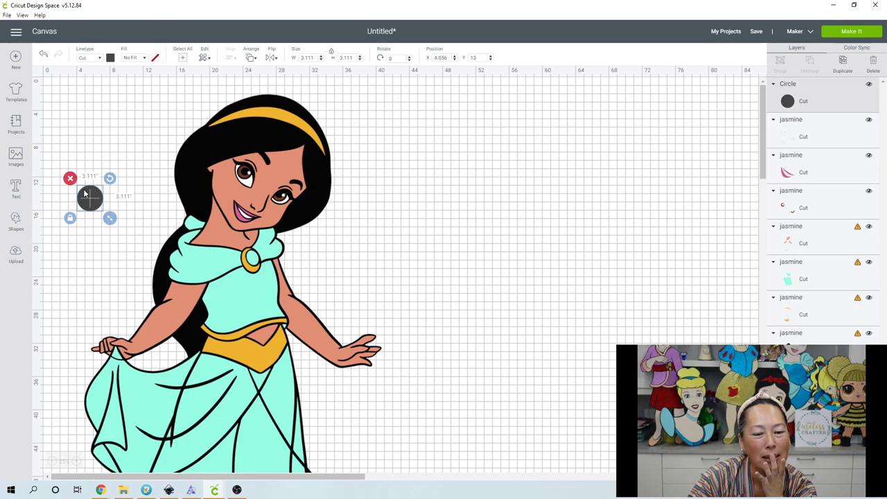
# - Slice the skin-tone layer out of the black silhouette layer
pyautogui.click(297, 164)
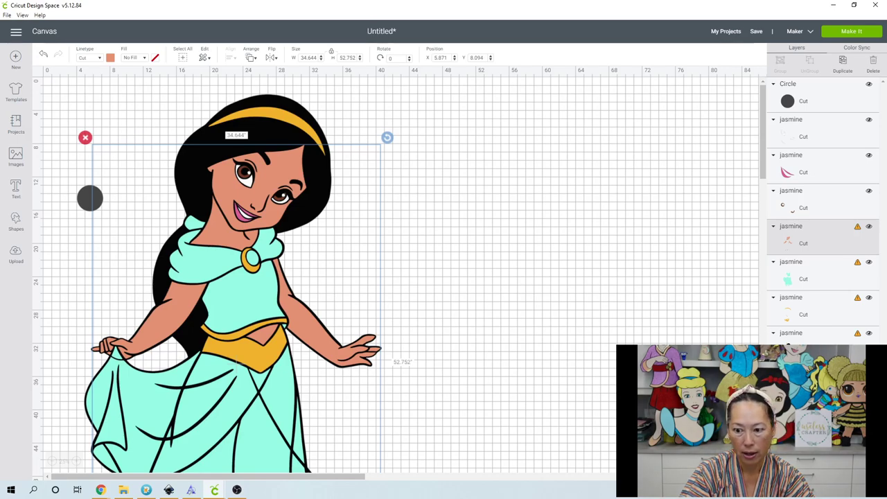
pyautogui.keyDown('shift'); pyautogui.click(790, 332); pyautogui.keyUp('shift')
pyautogui.keyDown('shift'); pyautogui.click(790, 367); pyautogui.keyUp('shift')
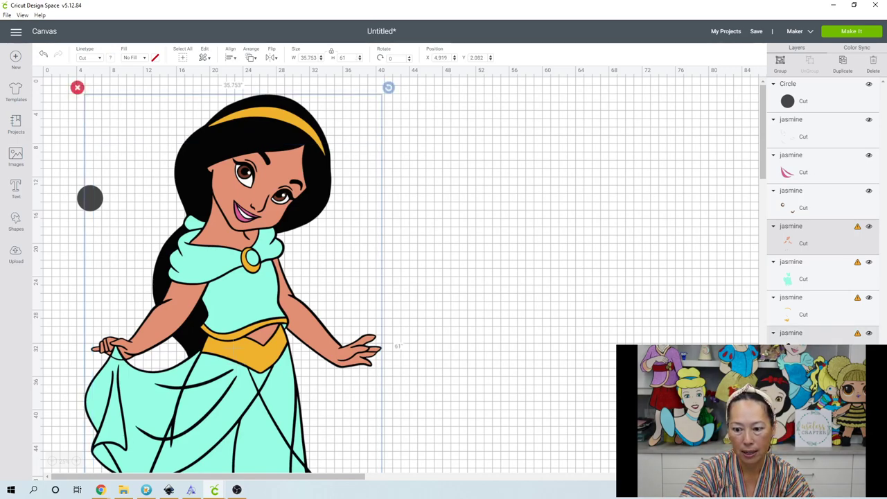
pyautogui.click(780, 485)
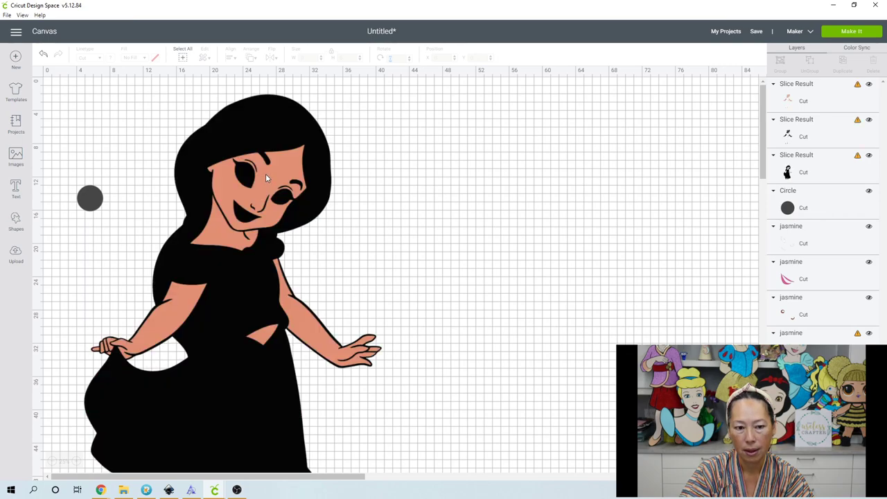
# - Pull the skin-tone and black skin-shaped slice results off the silhouette and delete both
pyautogui.moveTo(265, 173); pyautogui.dragTo(579, 216)
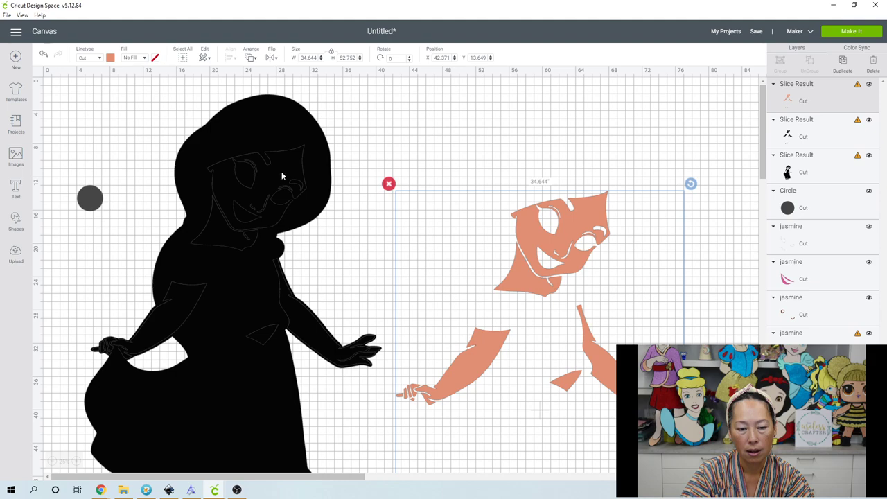
pyautogui.moveTo(232, 360); pyautogui.dragTo(542, 399)
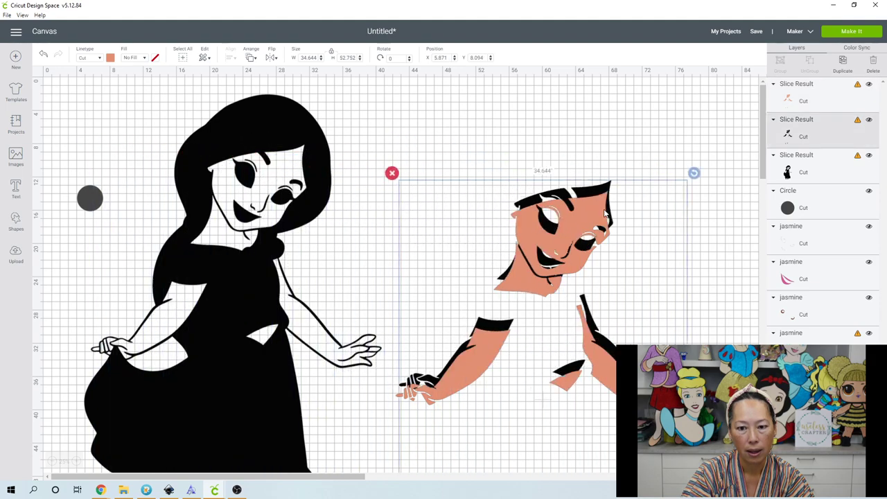
pyautogui.moveTo(605, 214); pyautogui.dragTo(627, 220)
pyautogui.click(537, 114)
pyautogui.moveTo(595, 310); pyautogui.dragTo(611, 360)
pyautogui.press('Delete')
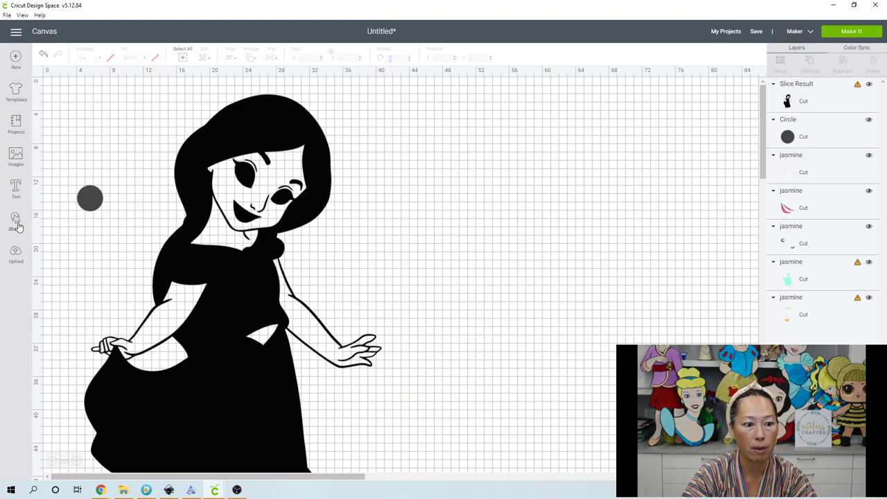
# - Insert a second copy of the full-length Jasmine image from the uploaded images
pyautogui.click(16, 257)
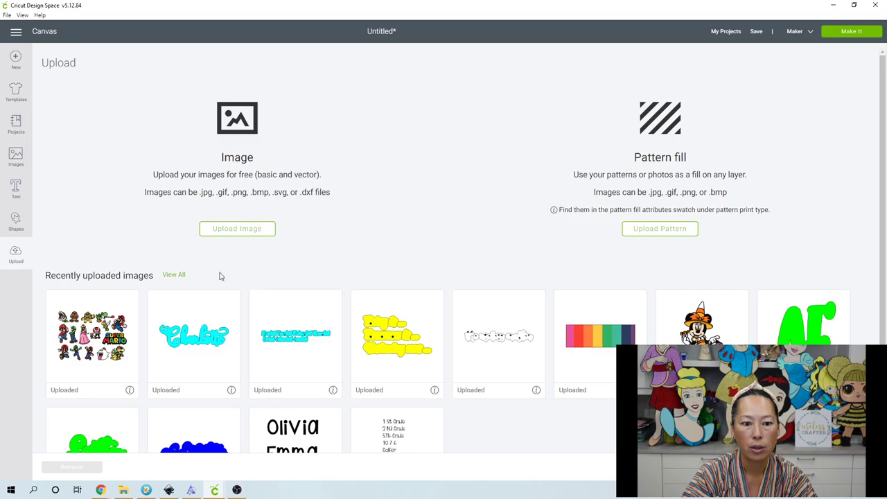
pyautogui.click(175, 275)
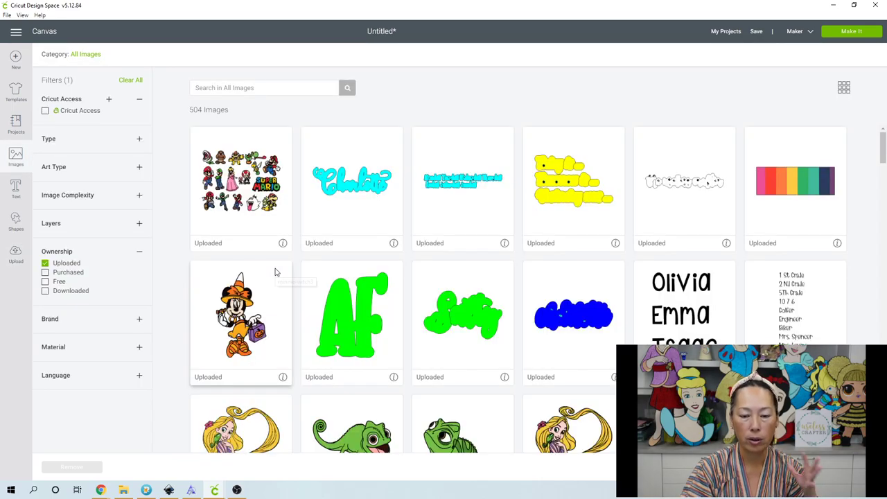
pyautogui.scroll(-15, 275, 272)
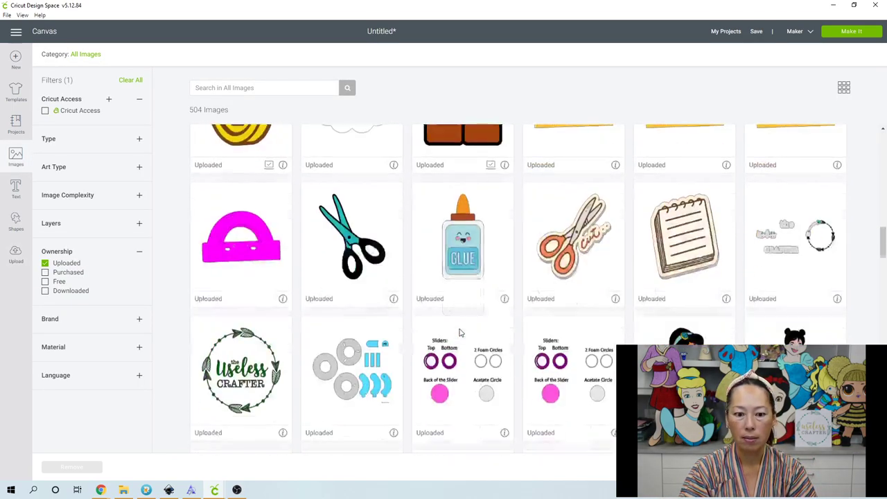
pyautogui.scroll(-5, 459, 332)
pyautogui.click(241, 277)
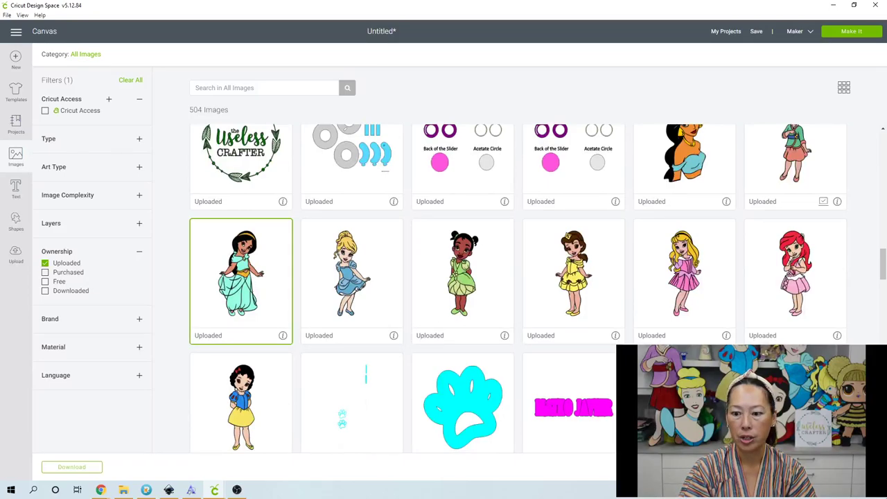
pyautogui.click(832, 466)
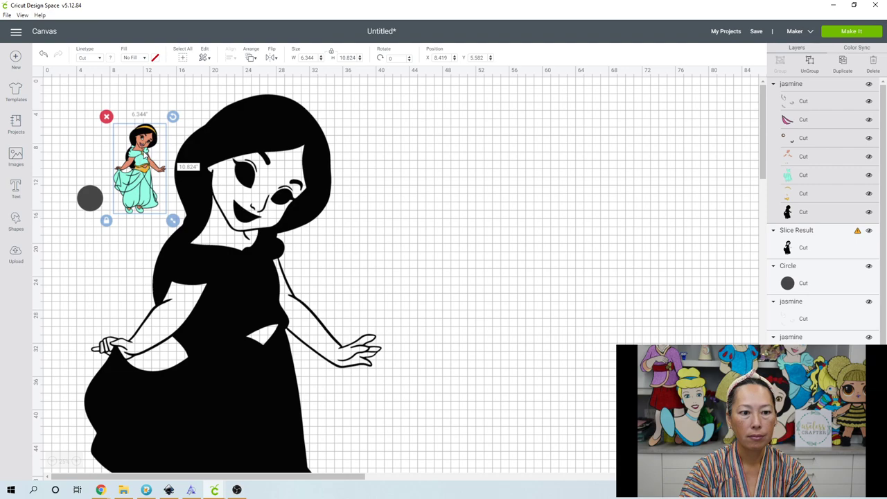
# - Place the new Jasmine copy beside the black silhouette, enlarged to about 17.5 by 29.9 inches and flattened
pyautogui.moveTo(139, 169); pyautogui.dragTo(468, 200)
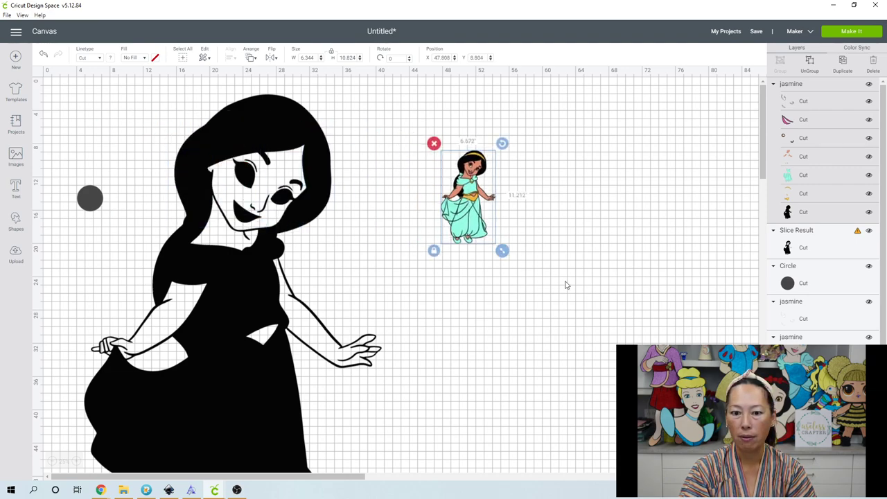
pyautogui.moveTo(502, 250); pyautogui.dragTo(593, 405)
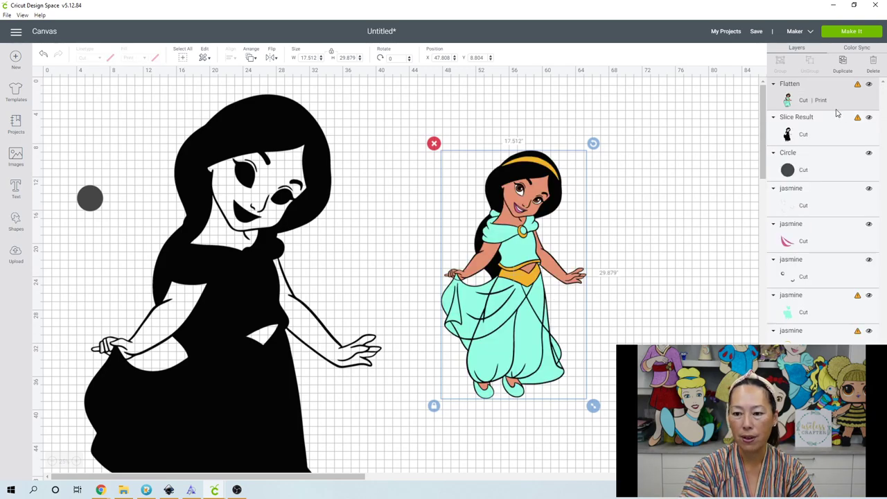
pyautogui.moveTo(489, 275); pyautogui.dragTo(523, 243)
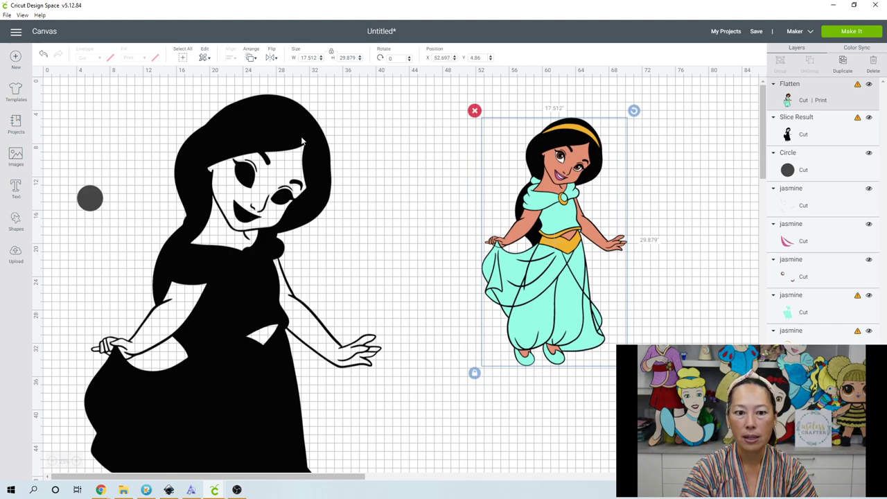
# - Send the black silhouette layer to the back and slice the teal dress layer out of it
pyautogui.click(255, 120)
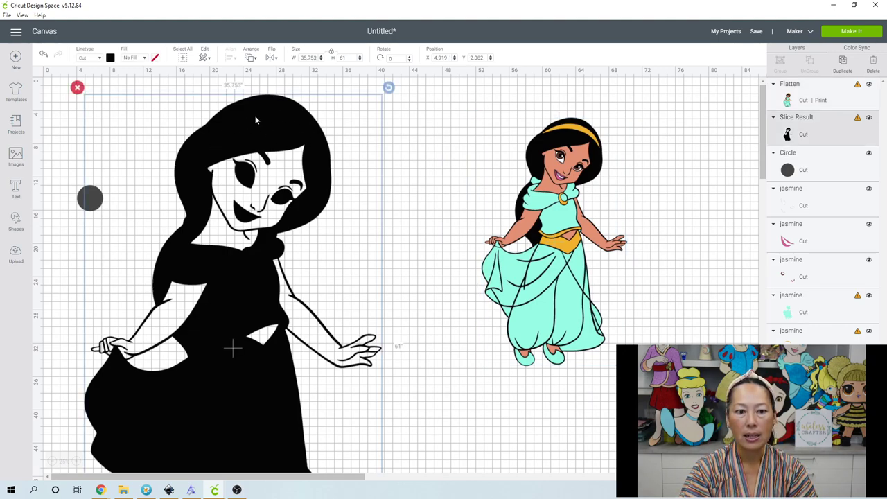
pyautogui.click(251, 60)
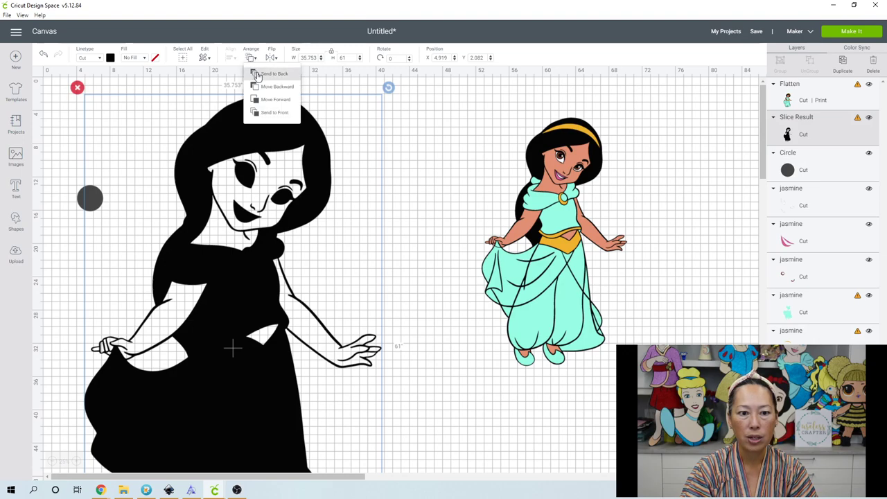
pyautogui.click(278, 76)
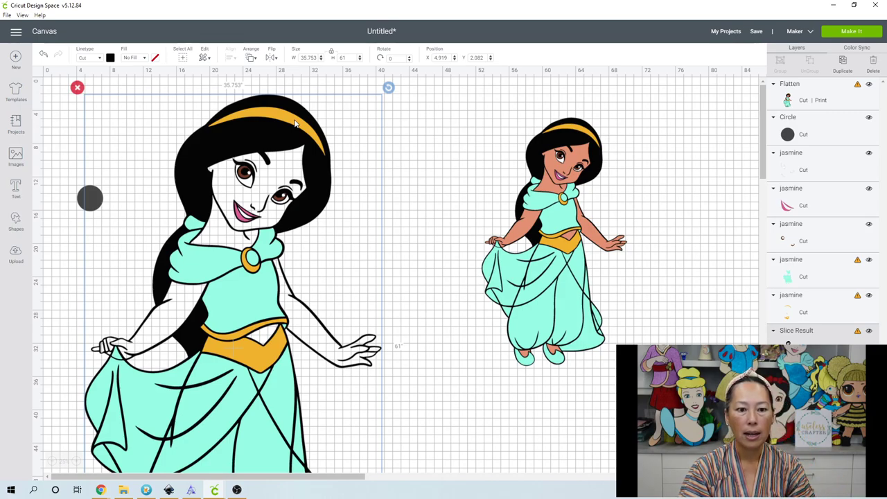
pyautogui.scroll(-3, 331, 249)
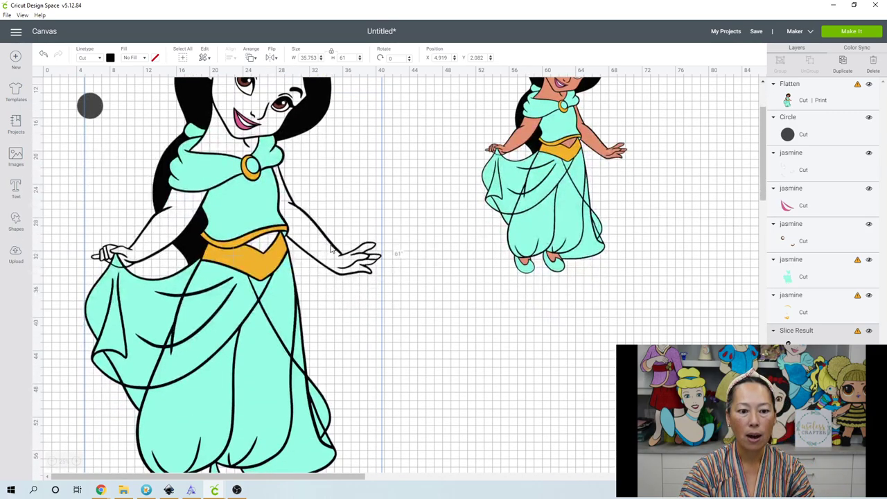
pyautogui.click(815, 282)
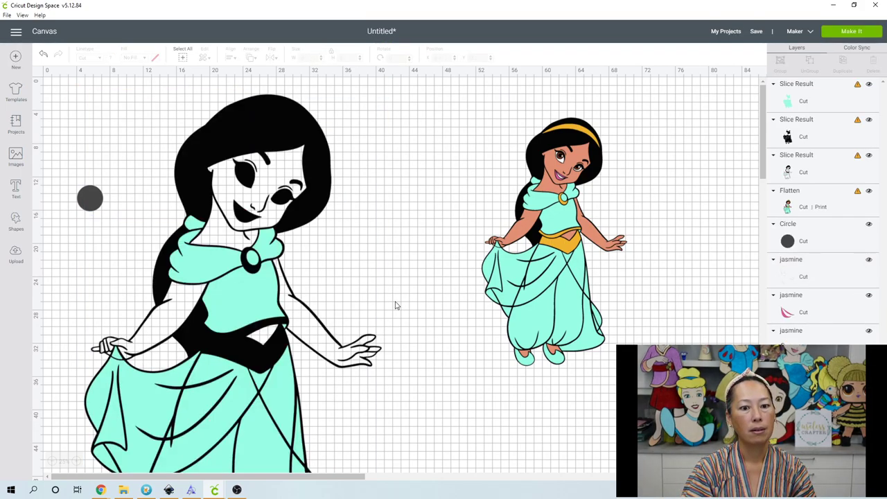
# - Send the black silhouette slice result to the back and slice the gold accessories layer out of it
pyautogui.click(313, 137)
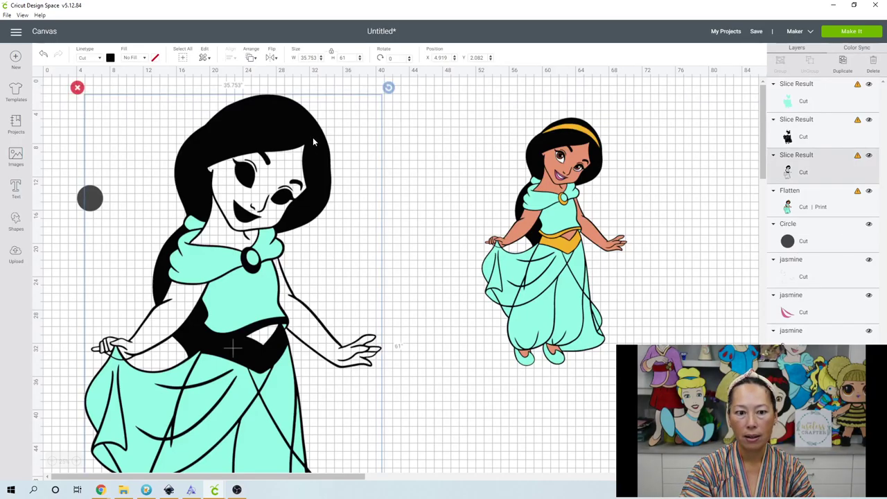
pyautogui.click(252, 57)
pyautogui.click(267, 74)
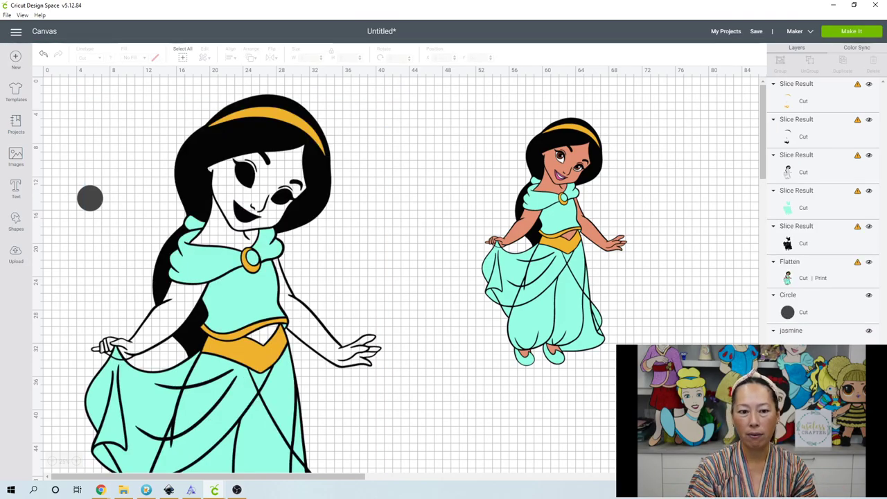
# - Pull the gold and black accessory-shaped slice results off the silhouette and delete both
pyautogui.moveTo(360, 228); pyautogui.dragTo(389, 284)
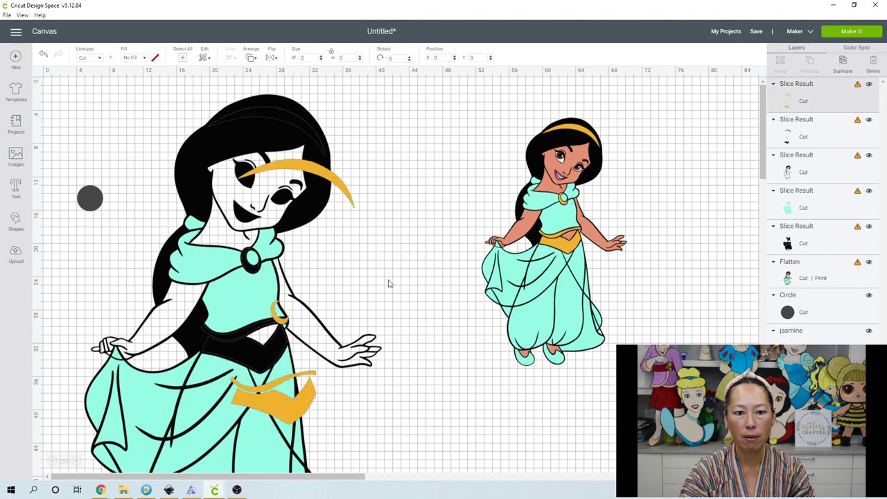
pyautogui.moveTo(262, 168); pyautogui.dragTo(359, 319)
pyautogui.click(327, 307)
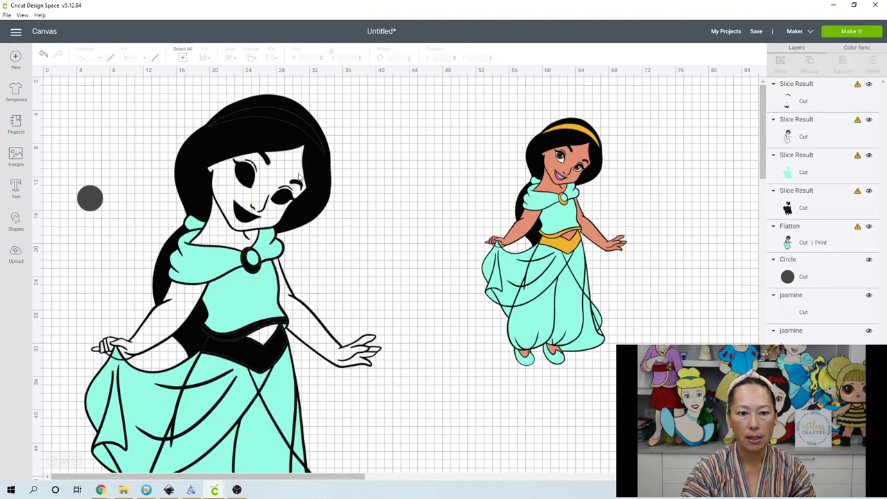
pyautogui.moveTo(288, 117); pyautogui.dragTo(338, 238)
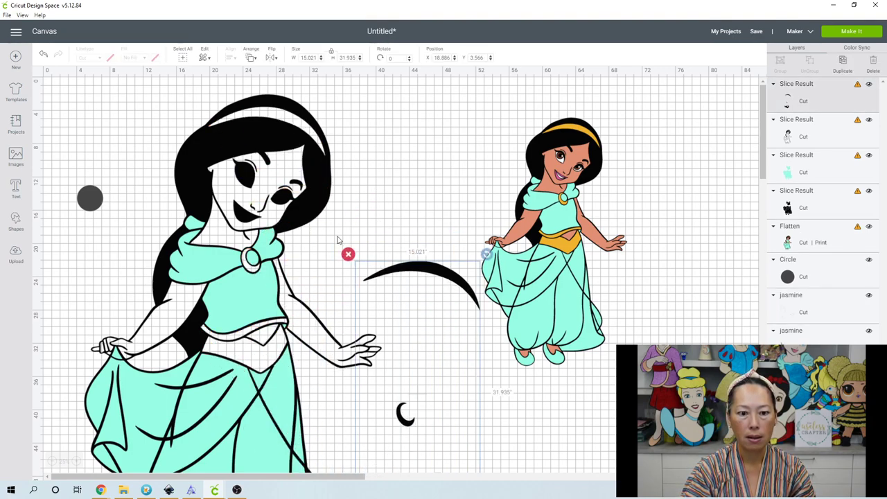
pyautogui.click(348, 253)
# - Move the black outline aside, delete all leftover color pieces and the circle, and return the outline to its original area
pyautogui.moveTo(237, 288); pyautogui.dragTo(562, 254)
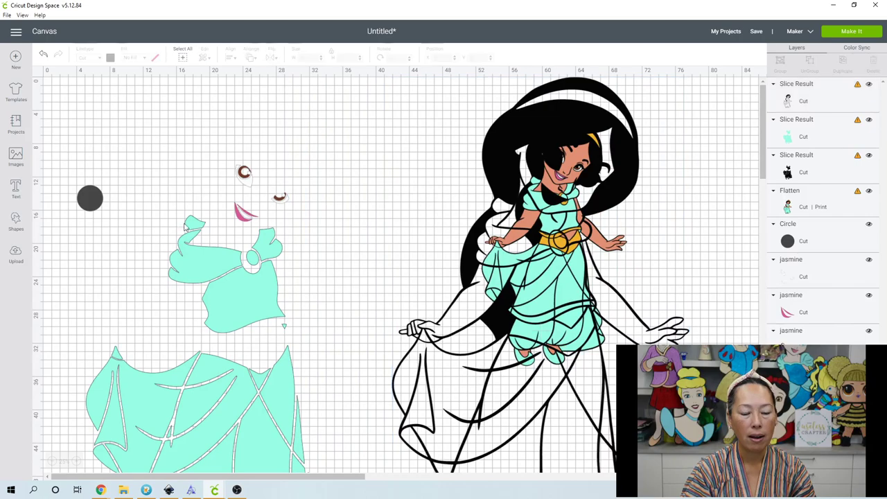
pyautogui.moveTo(79, 113); pyautogui.dragTo(326, 458)
pyautogui.press('Delete')
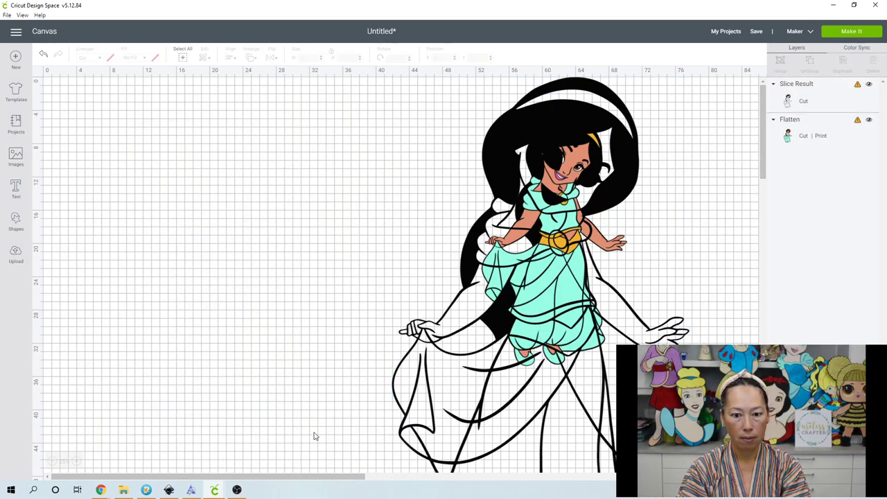
pyautogui.moveTo(497, 325); pyautogui.dragTo(273, 291)
pyautogui.scroll(-3, 260, 312)
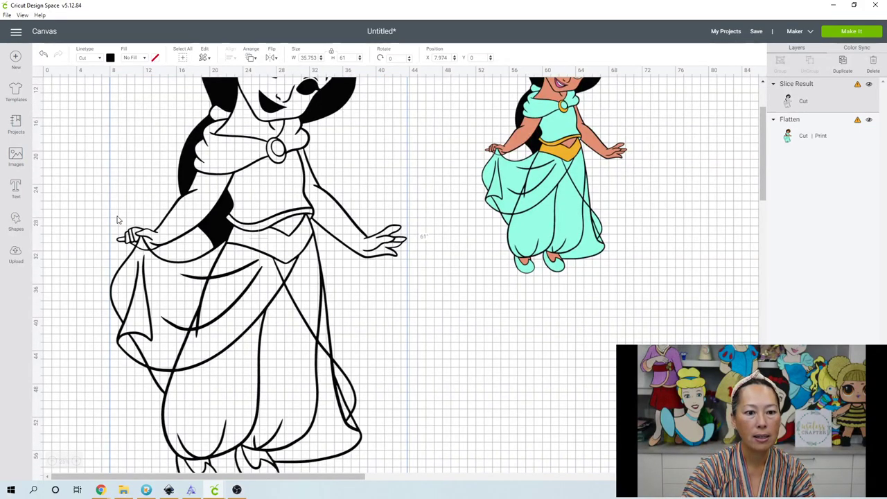
pyautogui.scroll(3, 118, 221)
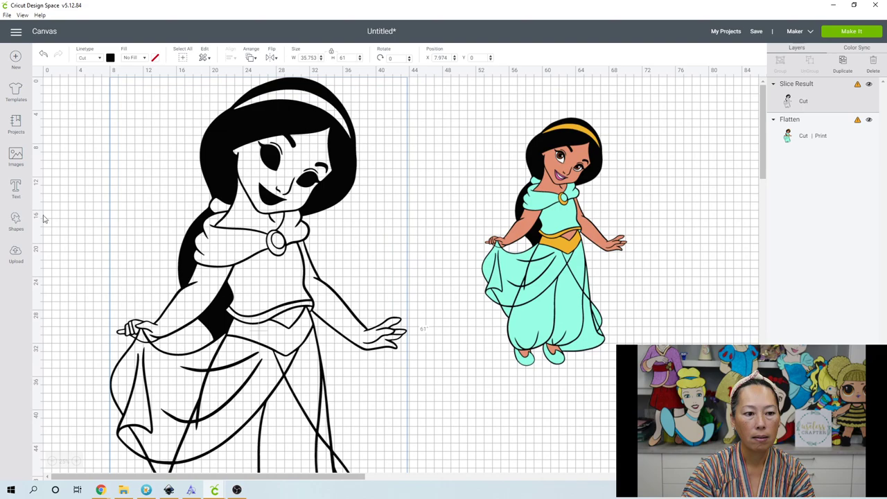
# - Insert a circle and a square and enlarge both together to about 28.8 inches each
pyautogui.click(21, 223)
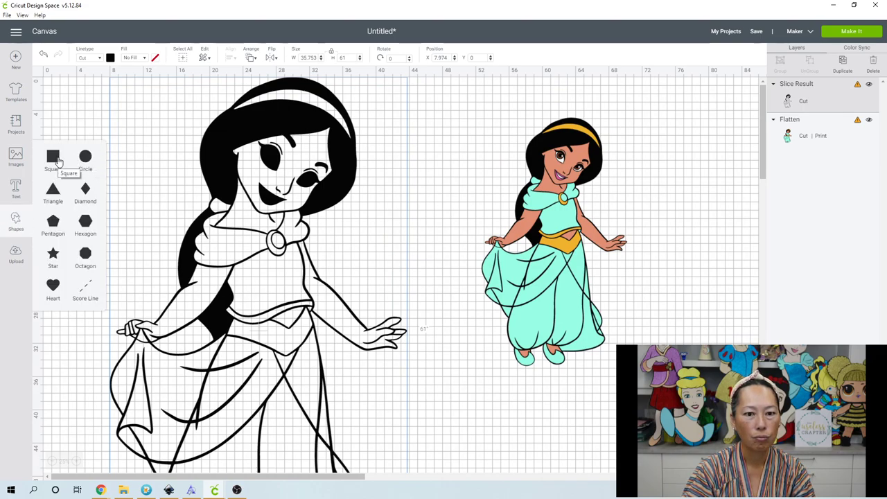
pyautogui.click(84, 158)
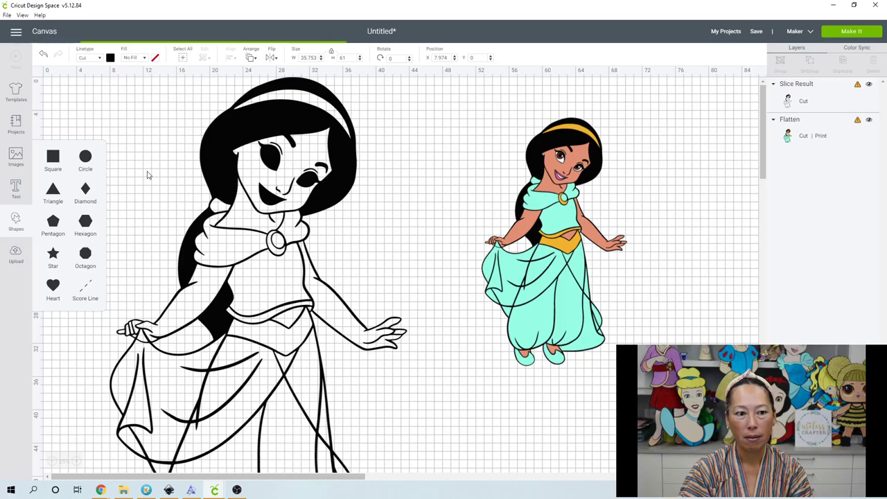
pyautogui.click(56, 188)
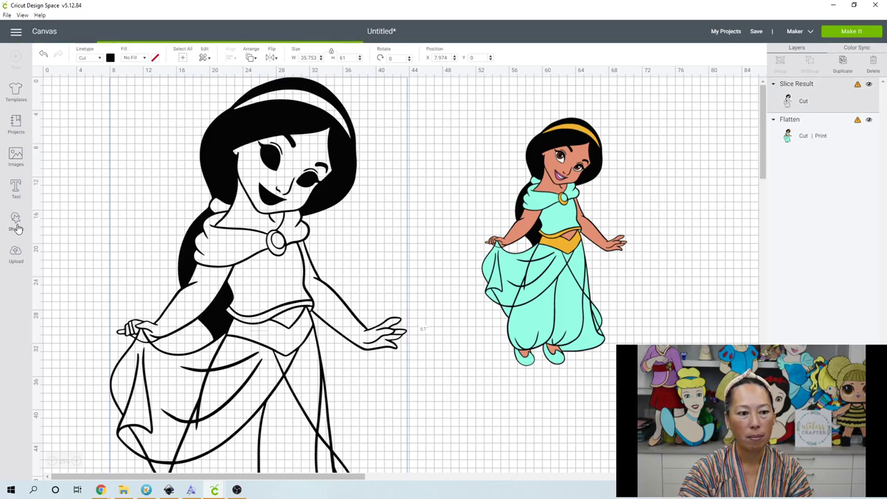
pyautogui.click(16, 221)
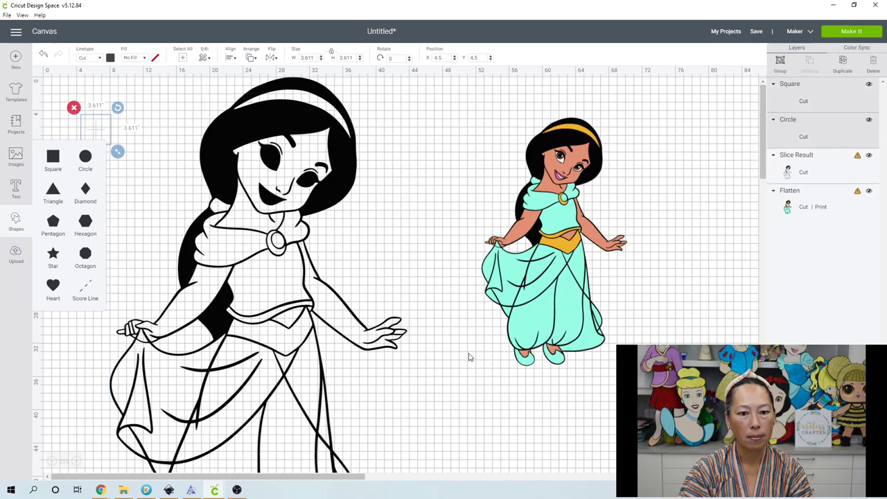
pyautogui.moveTo(106, 131); pyautogui.dragTo(499, 471)
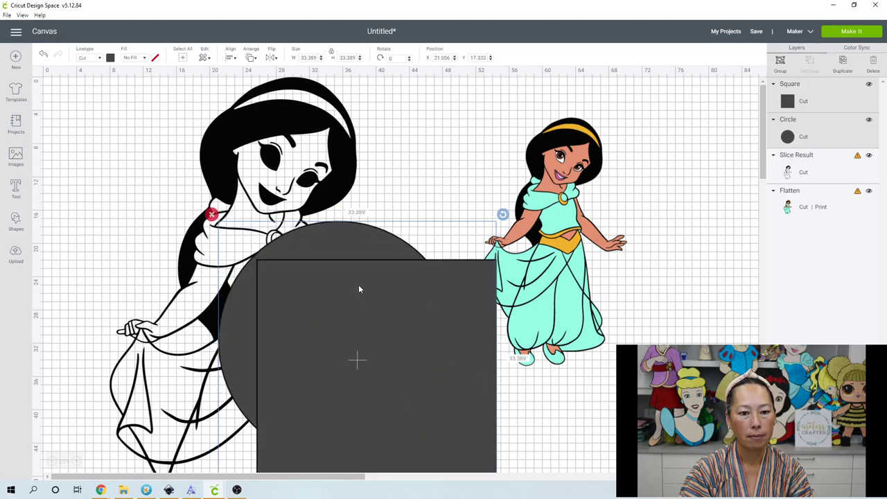
# - Move the circle aside and cover the outline's lower half with the square, stretched to about 44.4 by 30.5 inches
pyautogui.click(361, 191)
pyautogui.click(349, 231)
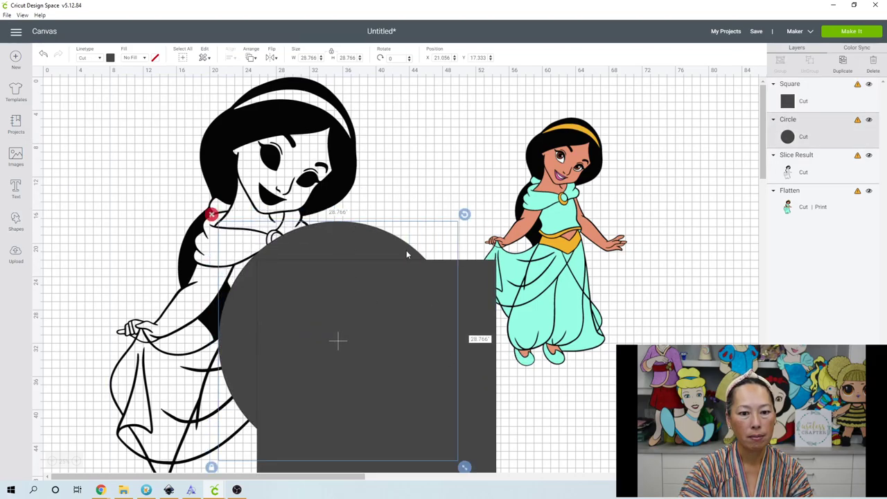
pyautogui.moveTo(381, 239); pyautogui.dragTo(680, 167)
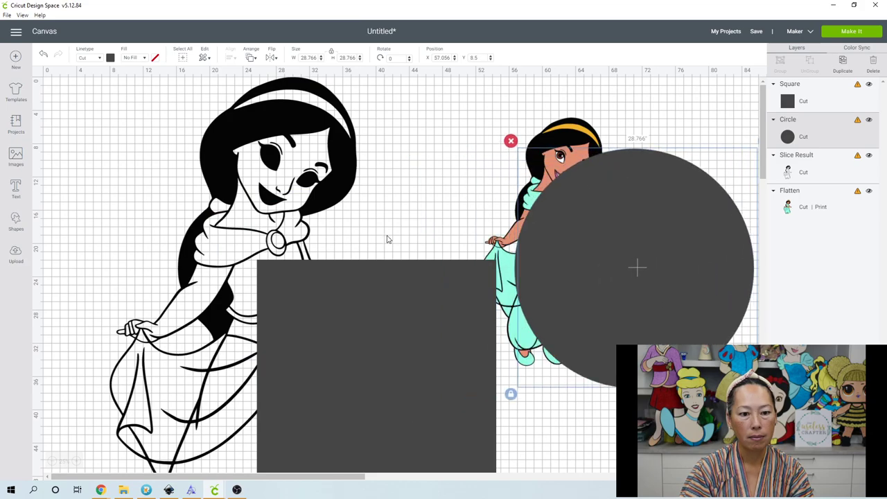
pyautogui.scroll(-1, 382, 238)
pyautogui.scroll(-3, 381, 238)
pyautogui.moveTo(367, 204); pyautogui.dragTo(207, 286)
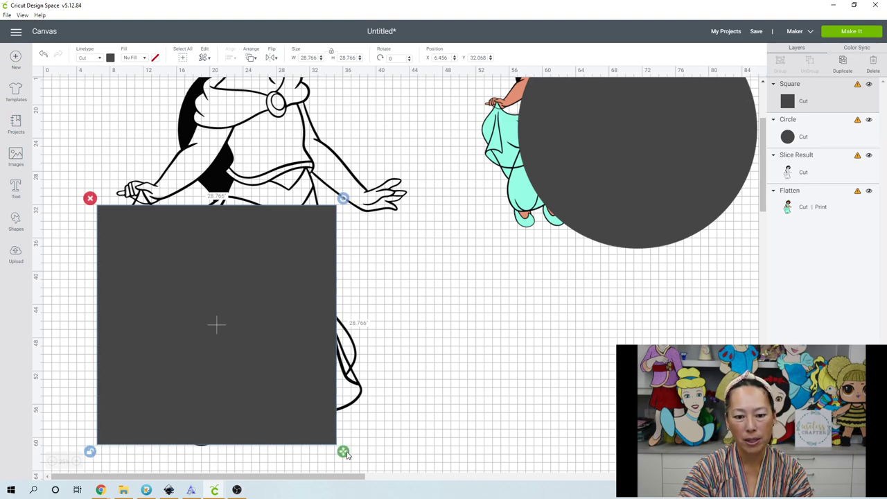
pyautogui.moveTo(346, 454); pyautogui.dragTo(476, 468)
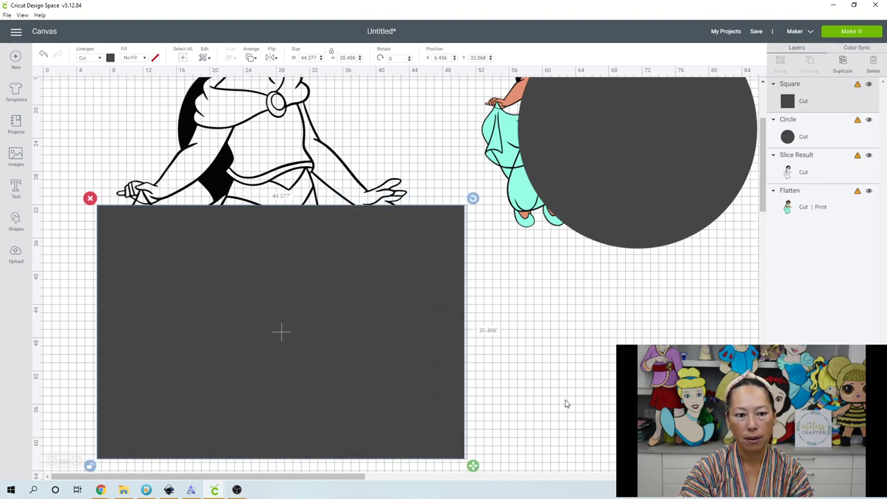
# - Slice the rectangle out of the black outline and delete the resulting pieces below the waist
pyautogui.moveTo(599, 383); pyautogui.dragTo(197, 337)
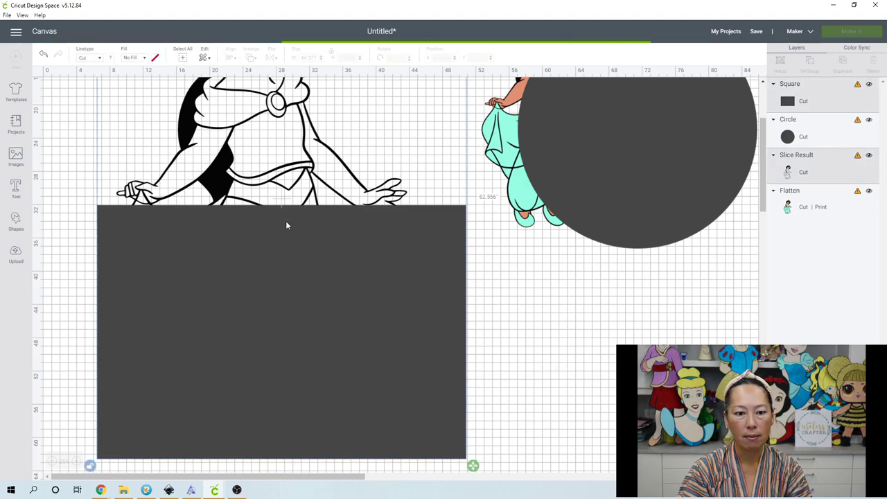
pyautogui.click(257, 247)
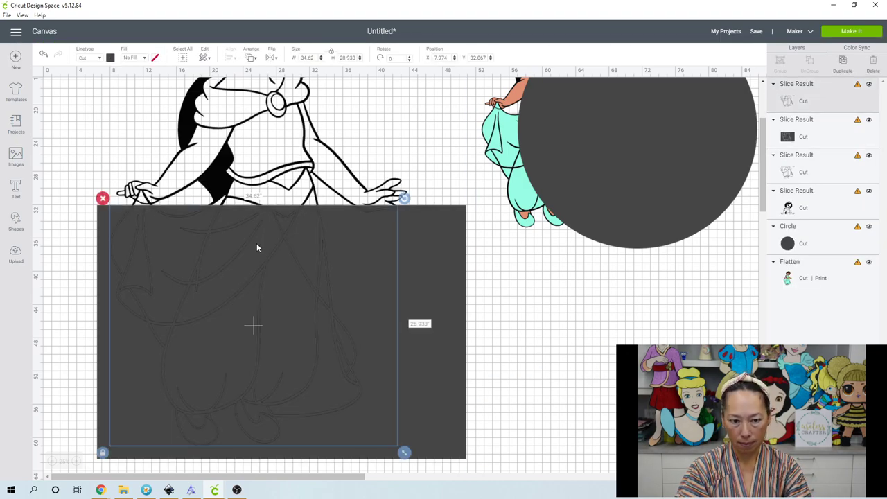
pyautogui.press('Delete')
pyautogui.click(255, 246)
pyautogui.press('Delete')
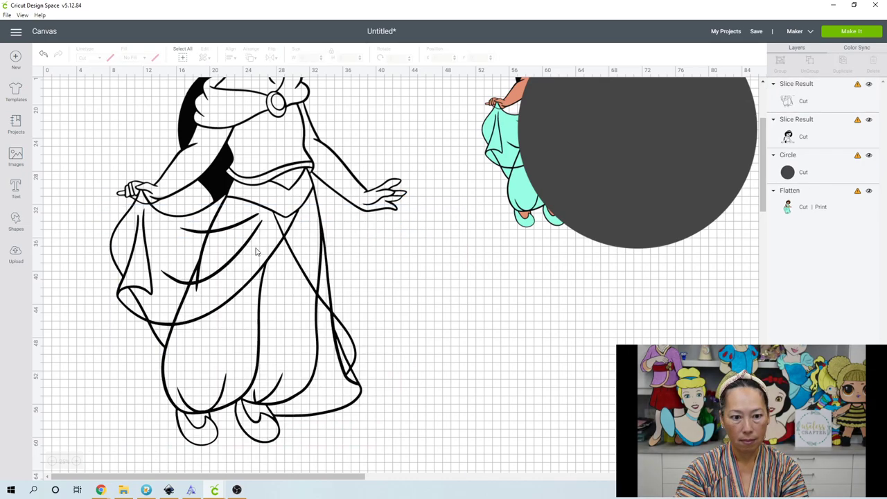
pyautogui.click(255, 251)
pyautogui.press('Delete')
pyautogui.scroll(3, 257, 251)
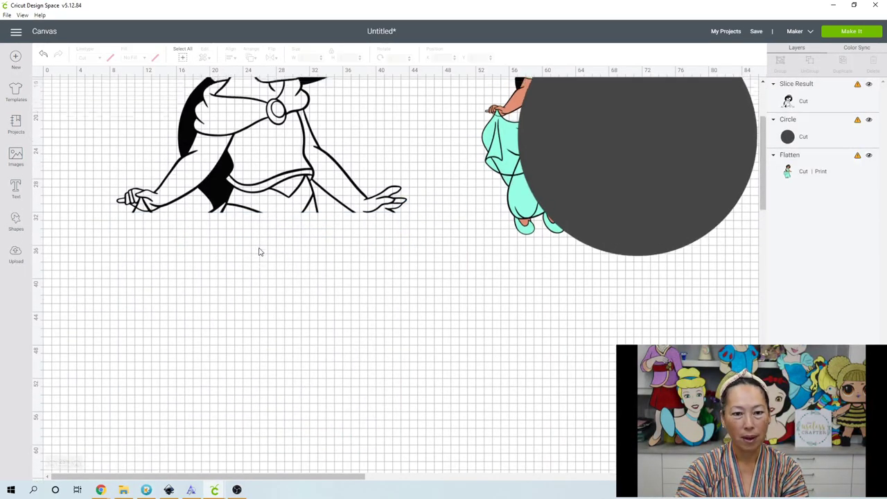
pyautogui.scroll(2, 259, 252)
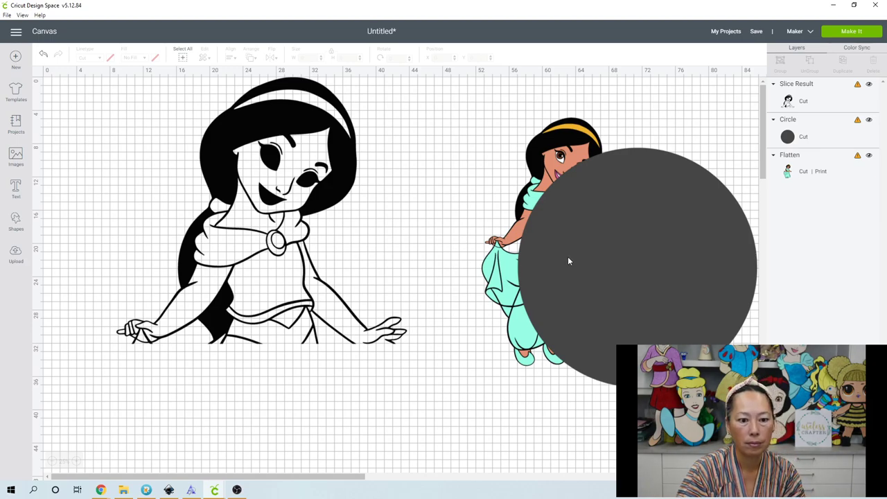
# - Place the circle over the outline's chest, waist and outstretched arm and slice it with the outline
pyautogui.moveTo(542, 304); pyautogui.dragTo(297, 341)
pyautogui.click(129, 390)
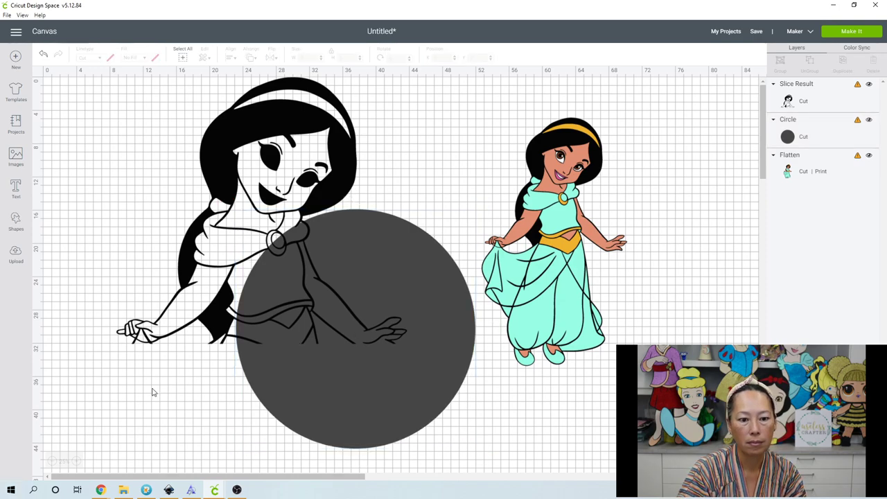
pyautogui.moveTo(152, 389); pyautogui.dragTo(296, 262)
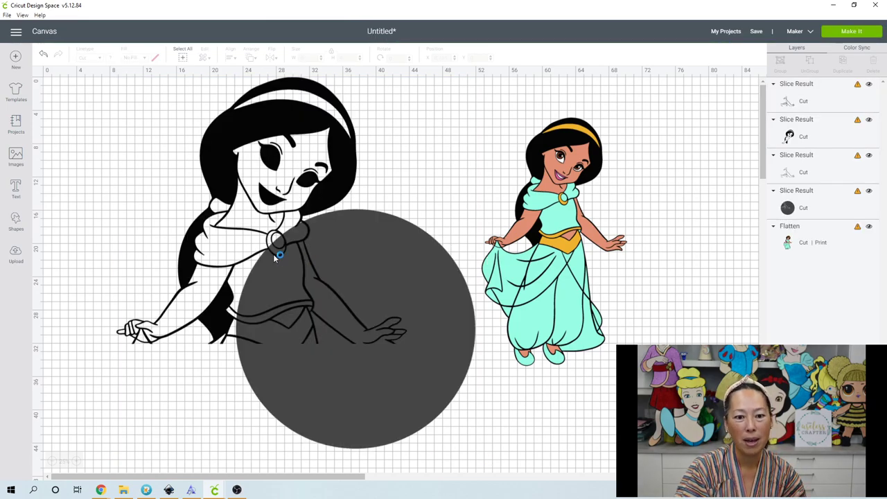
# - Delete the circle and the outline pieces cut by it, and reposition the remaining black outline beside the reference copy
pyautogui.click(274, 255)
pyautogui.press('Delete')
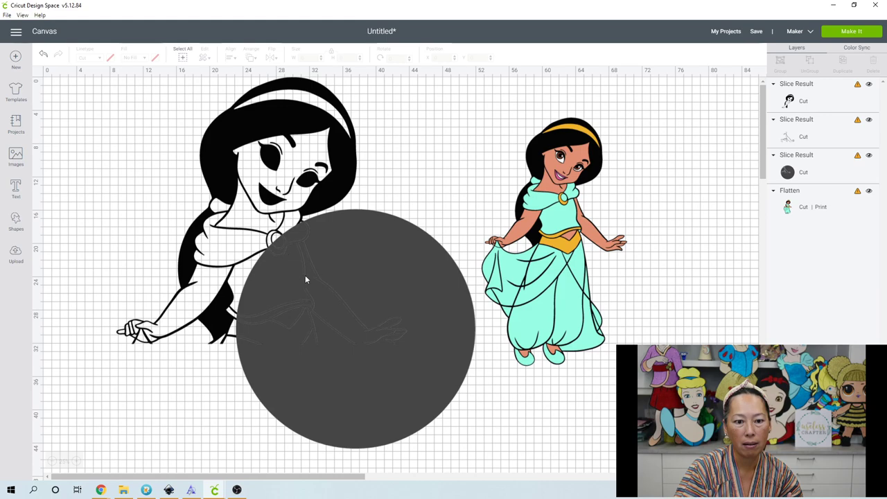
pyautogui.moveTo(305, 279); pyautogui.dragTo(231, 243)
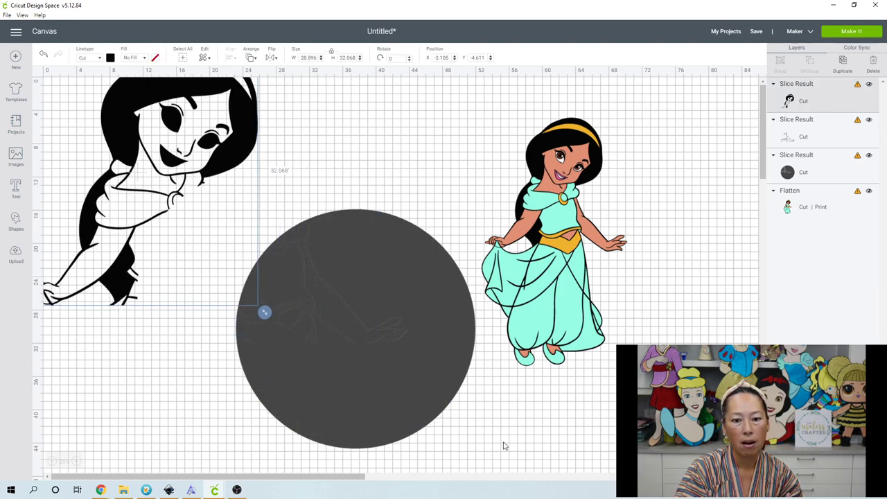
pyautogui.moveTo(278, 146); pyautogui.dragTo(353, 393)
pyautogui.press('Delete')
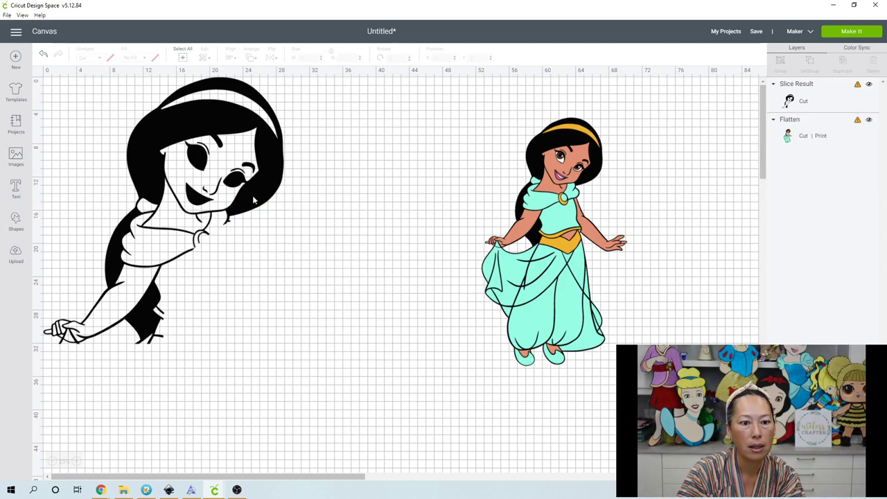
pyautogui.moveTo(248, 205); pyautogui.dragTo(377, 256)
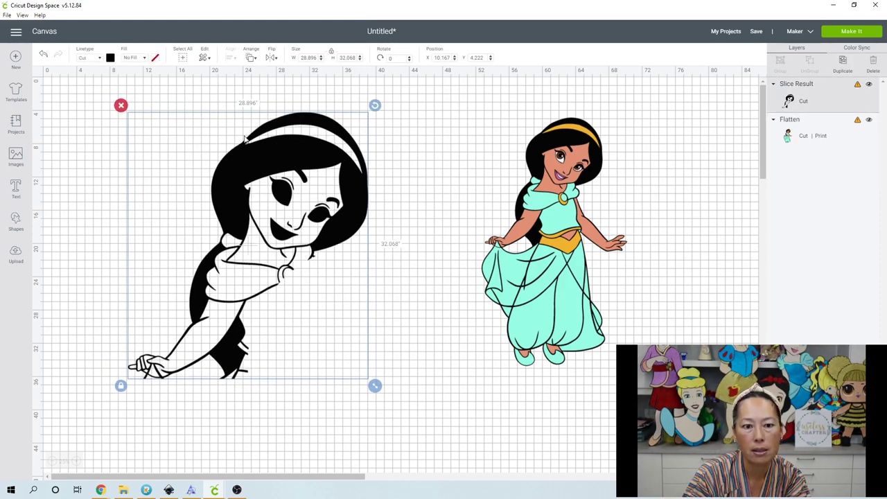
# - Add a circle, stretch it into an oval about 8 by 4.7 inches, and place it tilted over the outline's front hair and headband
pyautogui.click(15, 187)
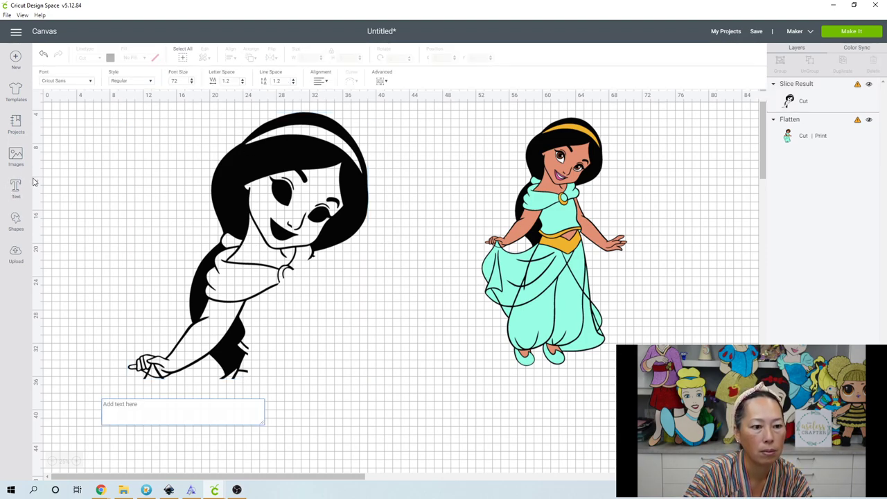
pyautogui.click(15, 223)
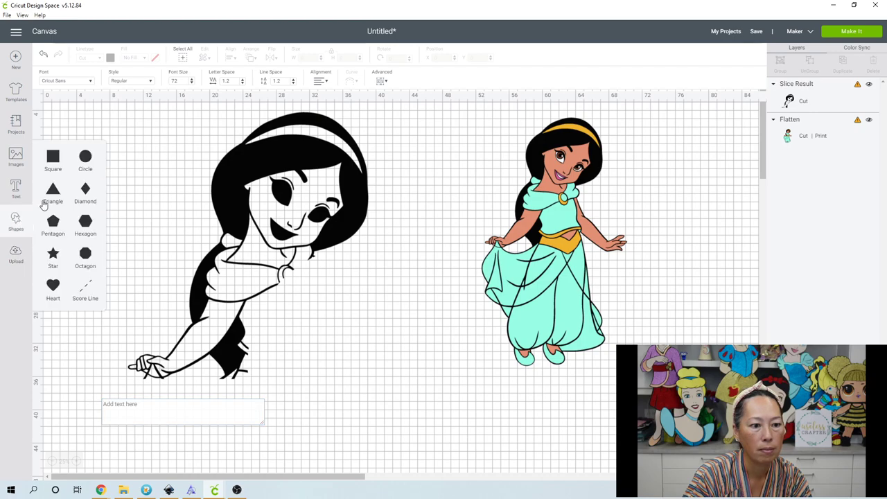
pyautogui.click(88, 162)
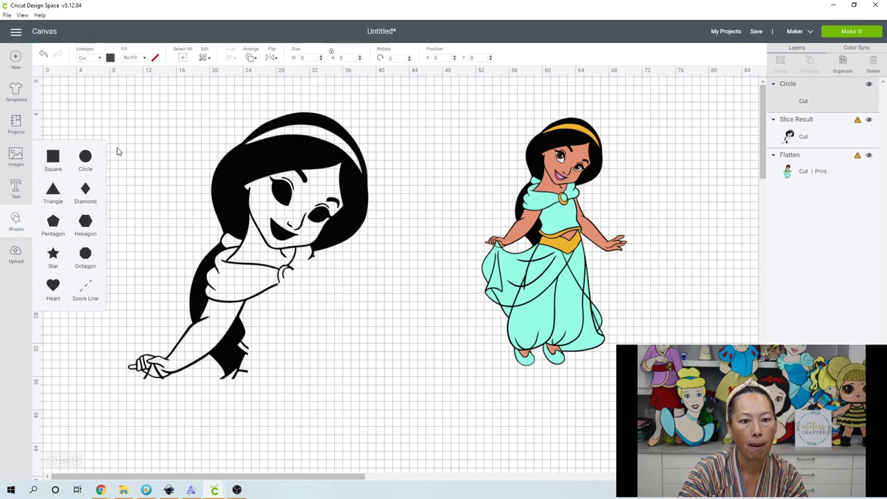
pyautogui.moveTo(108, 129); pyautogui.dragTo(297, 189)
pyautogui.moveTo(255, 159); pyautogui.dragTo(248, 154)
pyautogui.moveTo(294, 139)
pyautogui.mouseDown()
pyautogui.moveTo(280, 124)
pyautogui.moveTo(290, 140)
pyautogui.mouseUp()
pyautogui.moveTo(247, 165); pyautogui.dragTo(240, 158)
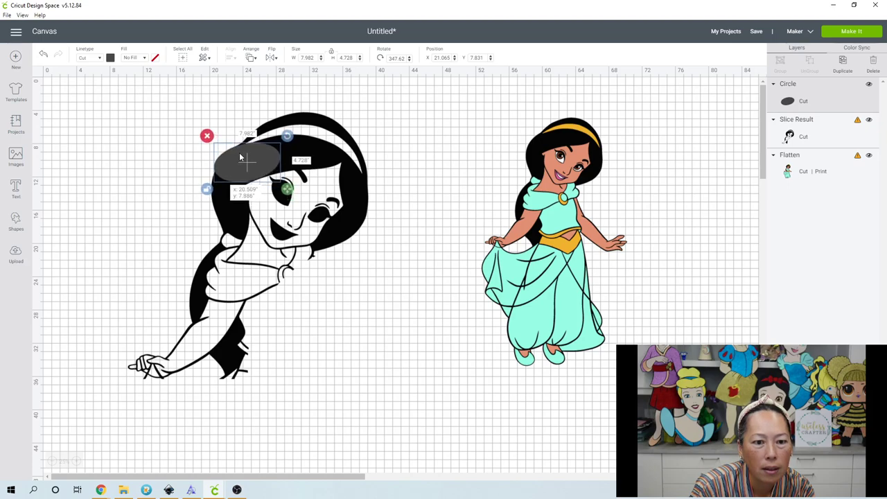
# - Slice the oval with the outline, move one grey oval piece below the figure and remove the grey sliver from the hair
pyautogui.click(143, 146)
pyautogui.click(96, 162)
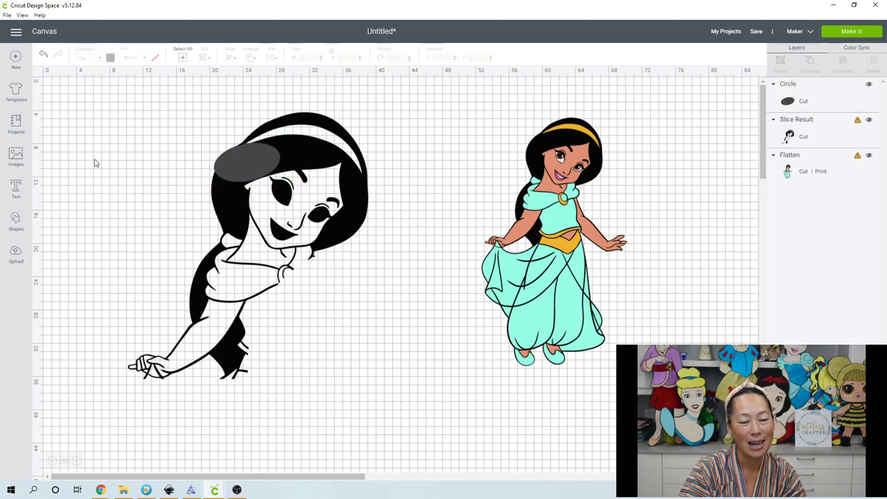
pyautogui.moveTo(88, 144); pyautogui.dragTo(312, 184)
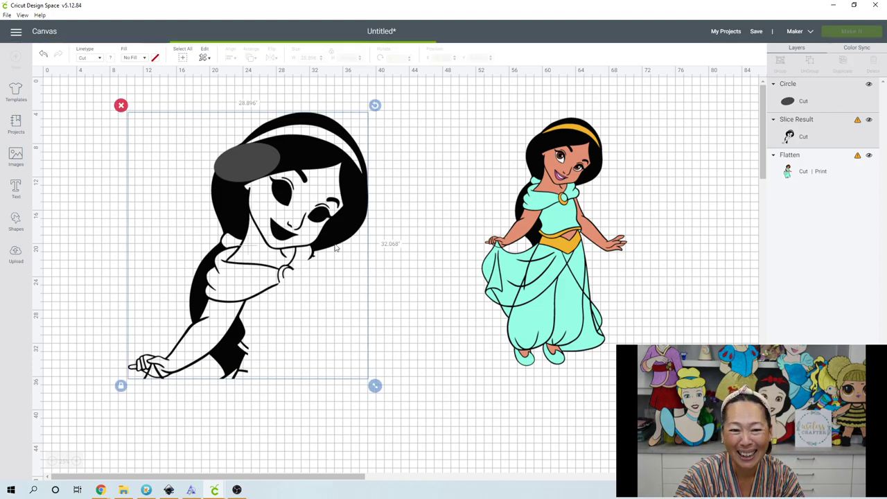
pyautogui.moveTo(257, 163); pyautogui.dragTo(388, 307)
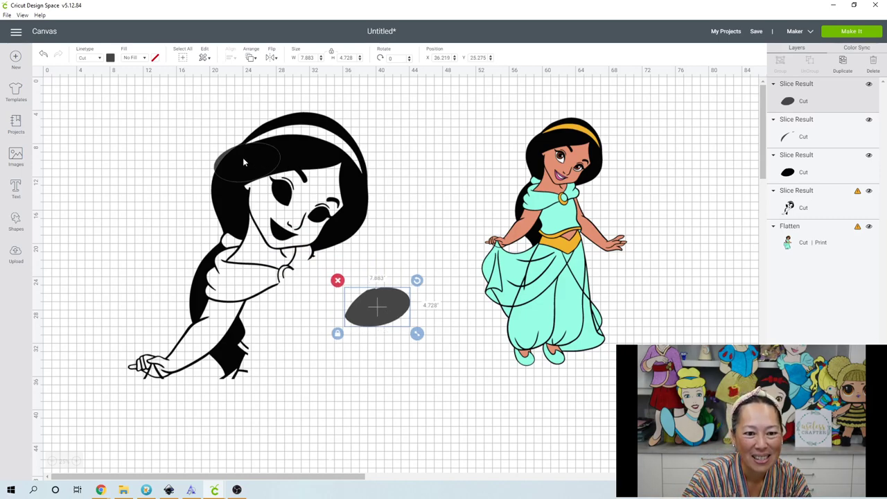
pyautogui.moveTo(231, 155); pyautogui.dragTo(137, 162)
pyautogui.click(126, 140)
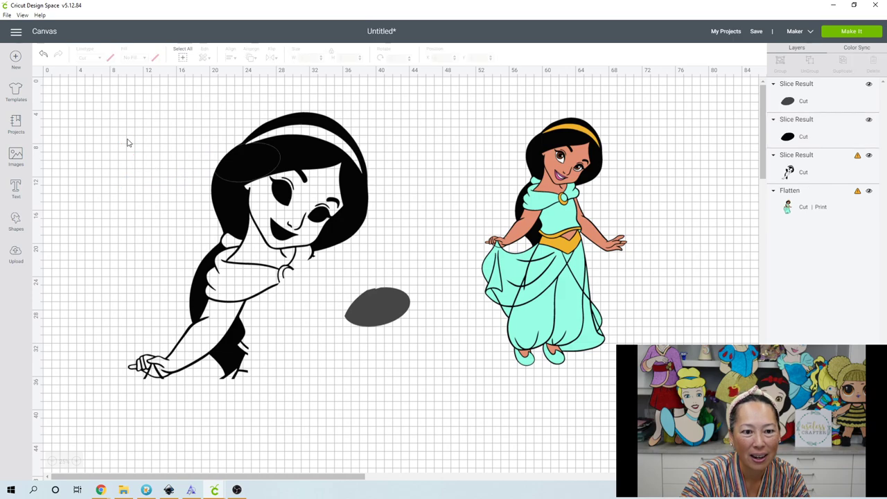
# - Pull the sliced black oval out of the hair down over the face, and undo that move
pyautogui.click(255, 164)
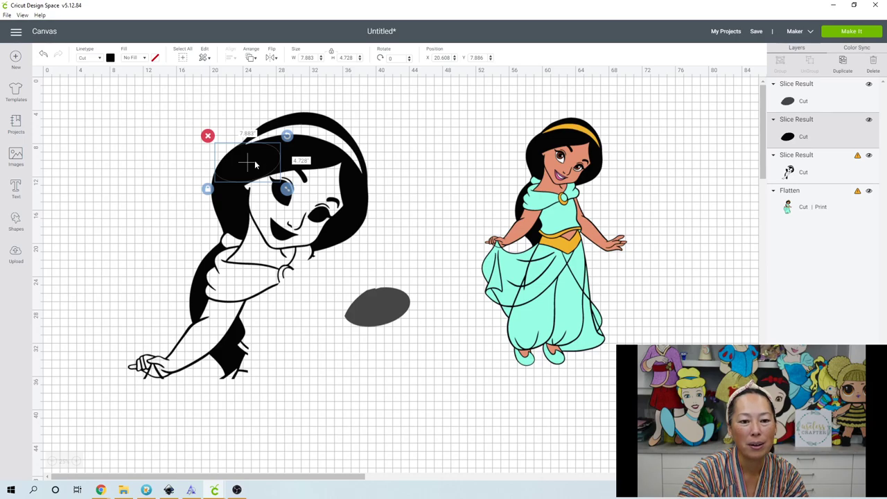
pyautogui.moveTo(255, 164); pyautogui.dragTo(271, 201)
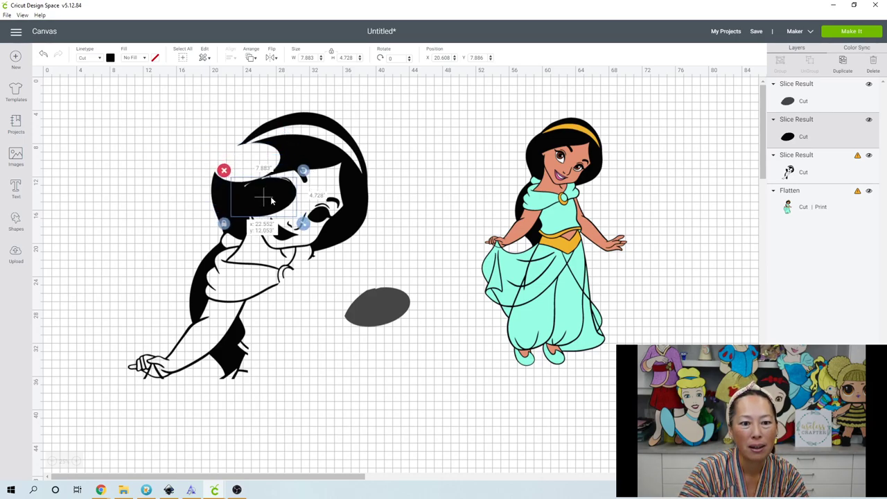
pyautogui.click(43, 56)
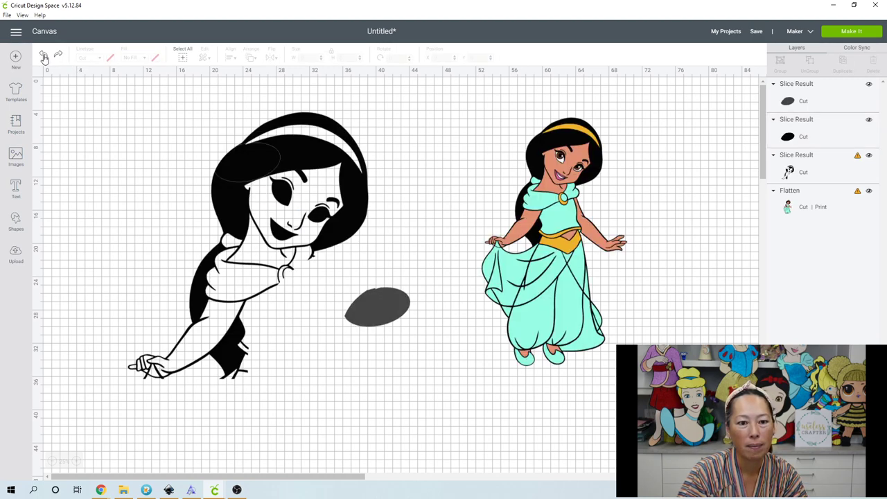
# - Select the black oval piece together with the outline and weld them into one shape
pyautogui.click(183, 126)
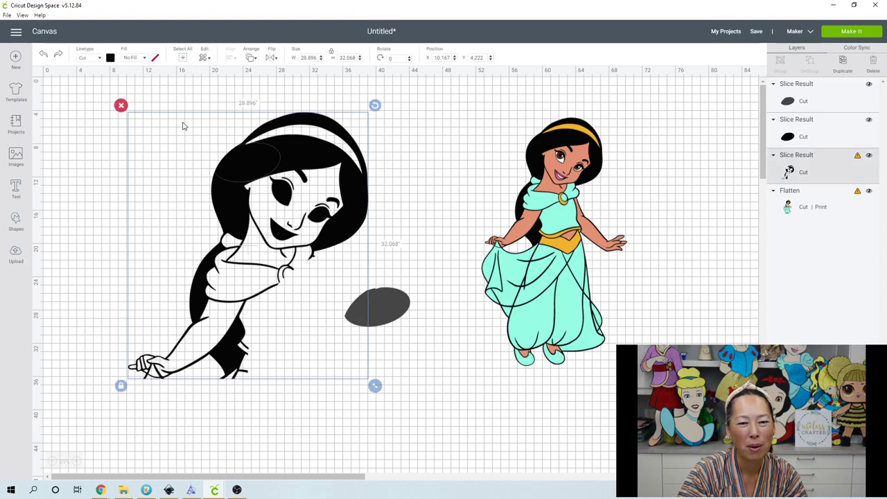
pyautogui.click(85, 173)
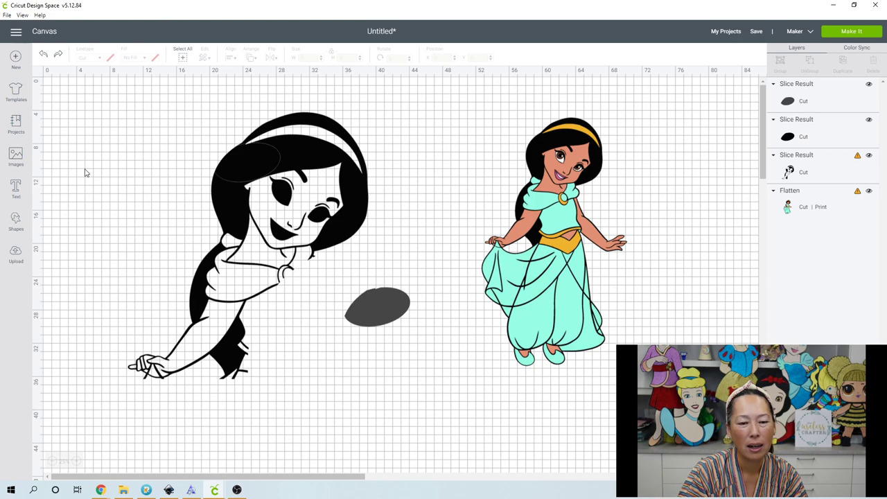
pyautogui.click(275, 220)
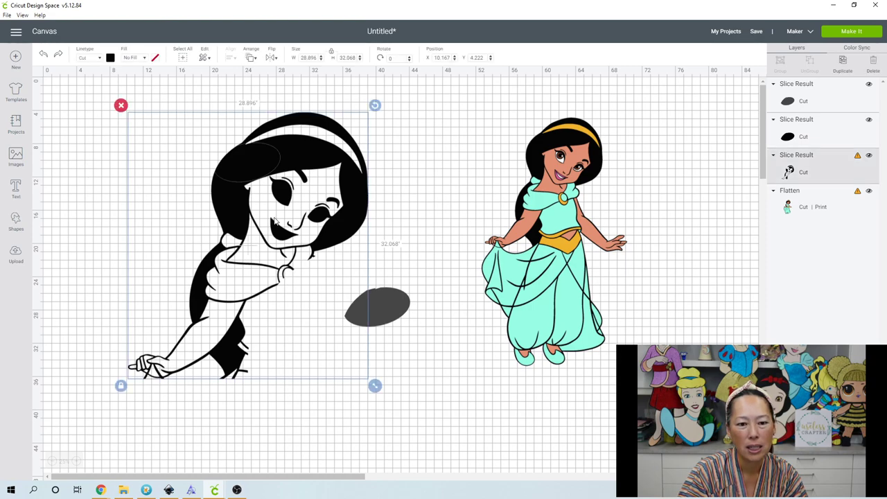
pyautogui.click(88, 135)
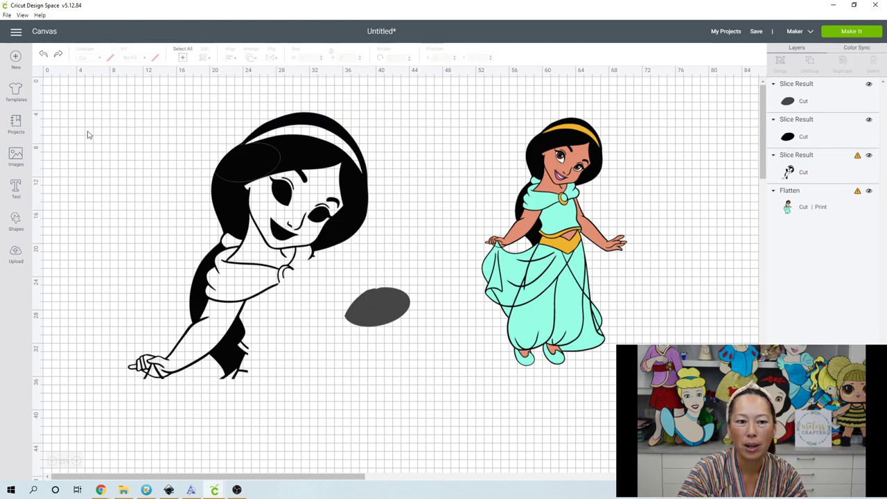
pyautogui.moveTo(92, 112); pyautogui.dragTo(328, 283)
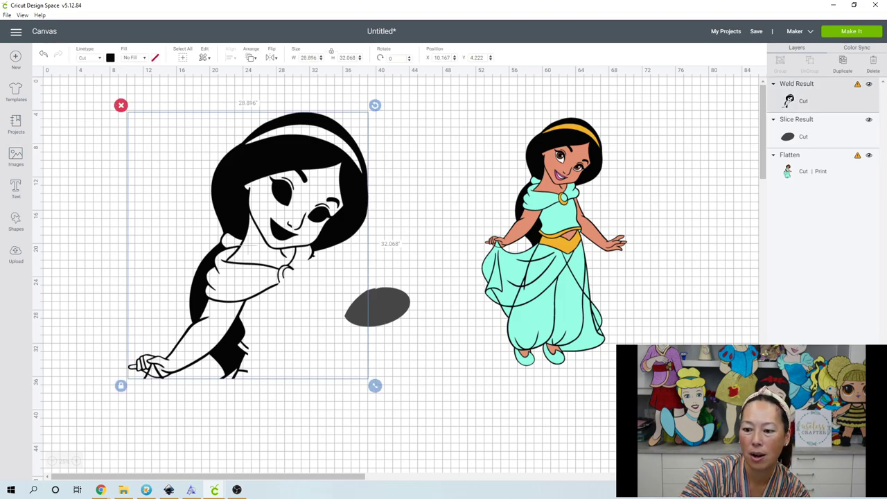
# - Hide all contours of the welded outline, turning only the large face cutout back on
pyautogui.click(867, 478)
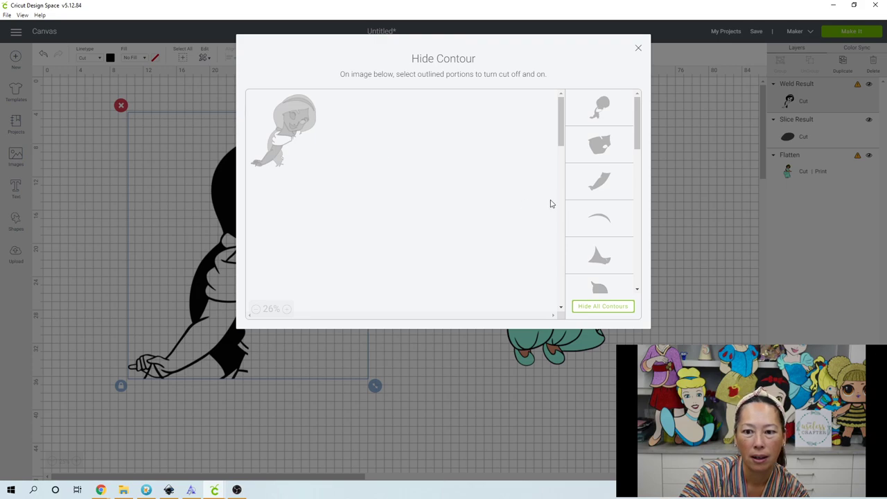
pyautogui.click(602, 308)
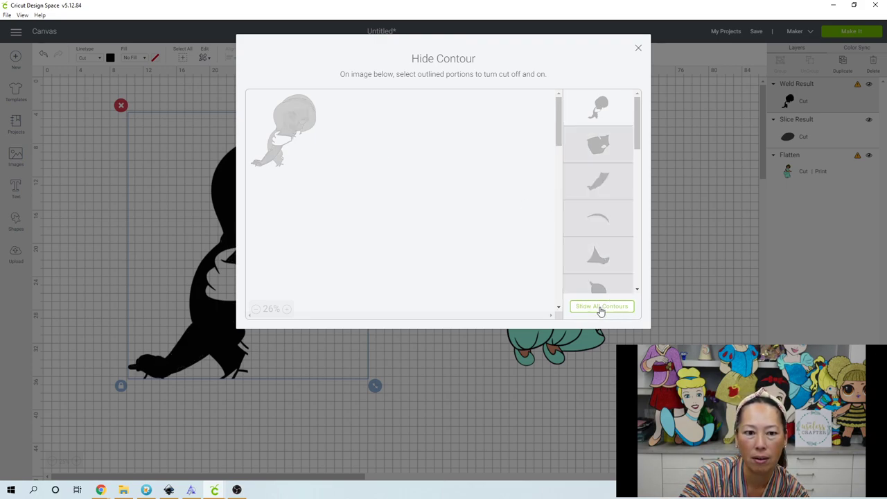
pyautogui.click(613, 148)
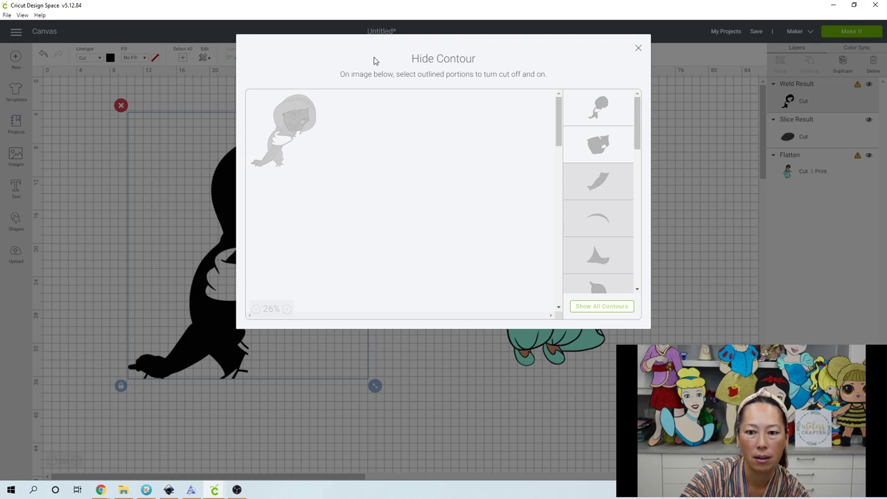
pyautogui.moveTo(374, 61); pyautogui.dragTo(388, 88)
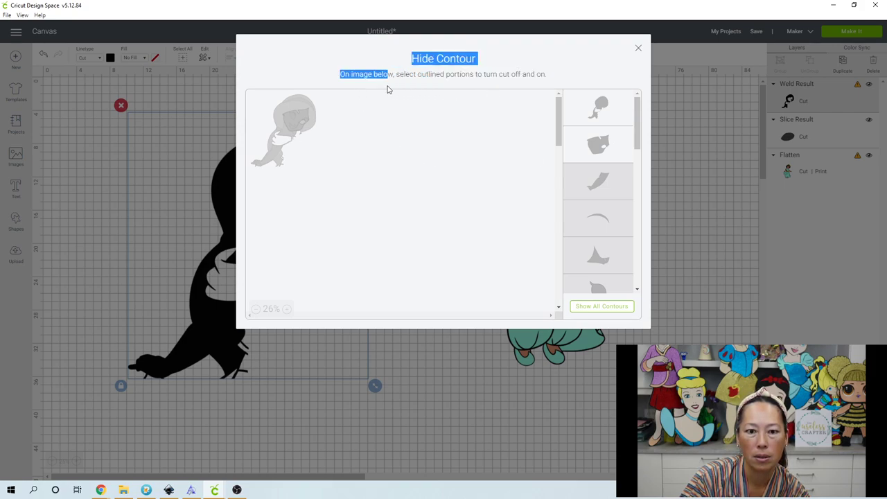
pyautogui.click(639, 51)
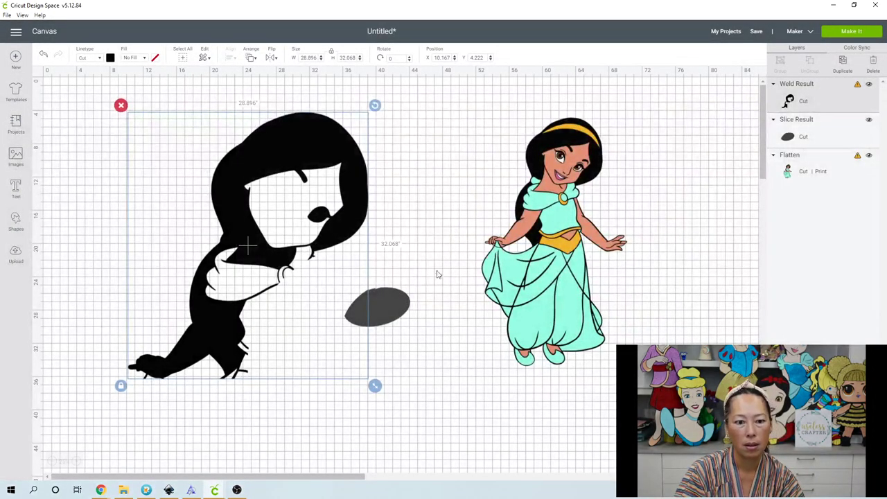
# - Delete the leftover grey oval and place a new circle about 3.1 inches wide over the remaining eyebrow
pyautogui.click(405, 313)
pyautogui.click(338, 282)
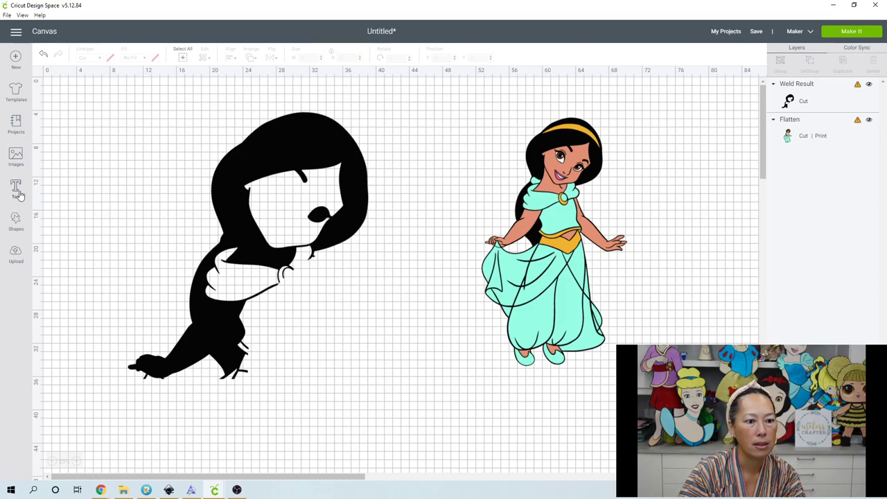
pyautogui.click(16, 221)
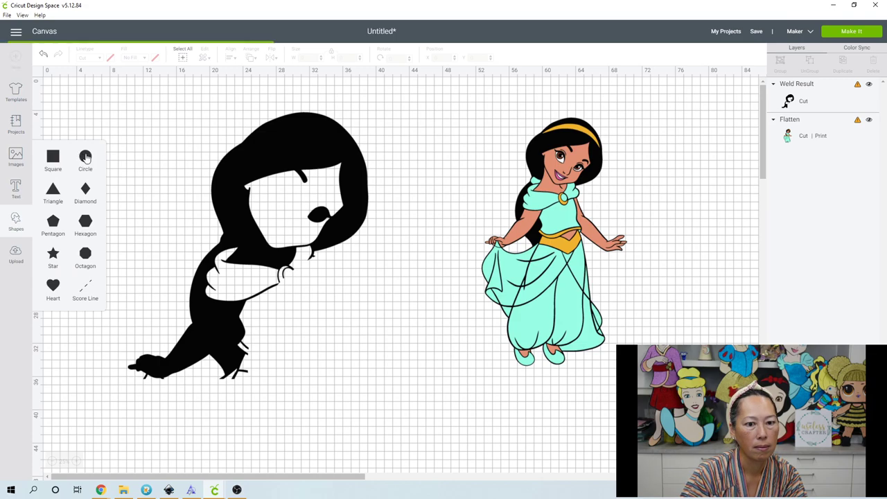
pyautogui.click(86, 158)
pyautogui.moveTo(236, 167); pyautogui.dragTo(304, 183)
# - Select the circle together with the outline and slice them at the eyebrow
pyautogui.click(193, 116)
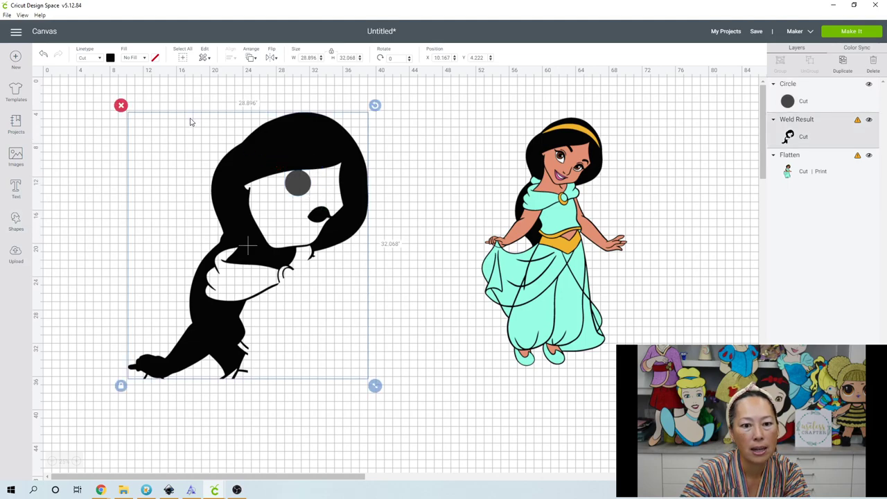
pyautogui.click(292, 179)
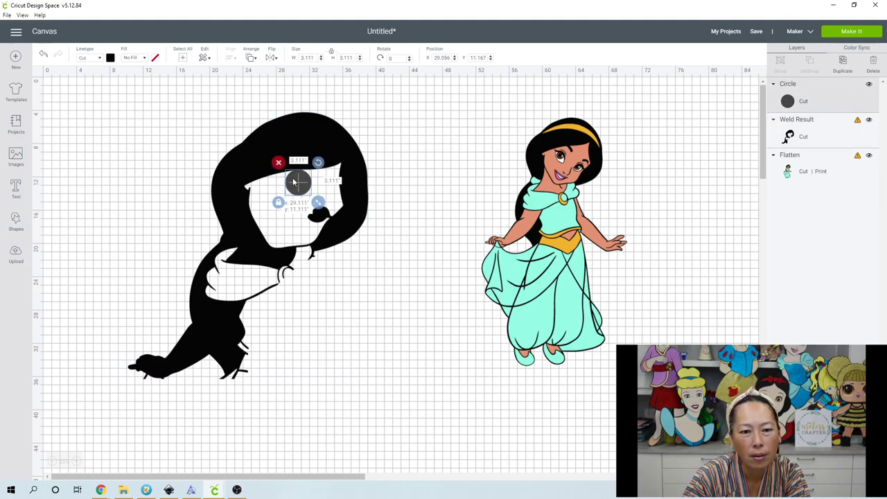
pyautogui.click(121, 155)
pyautogui.moveTo(126, 123); pyautogui.dragTo(300, 185)
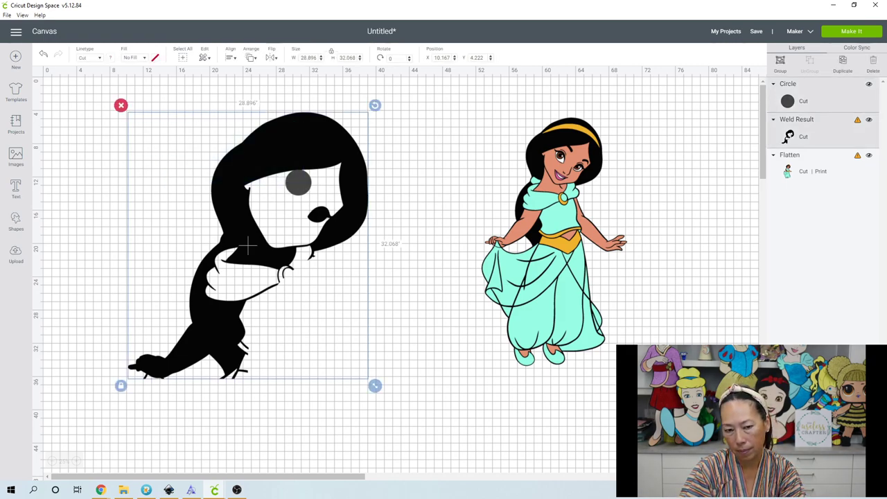
# - Delete both grey circle pieces and the black eyebrow piece cut out by the slice
pyautogui.click(298, 181)
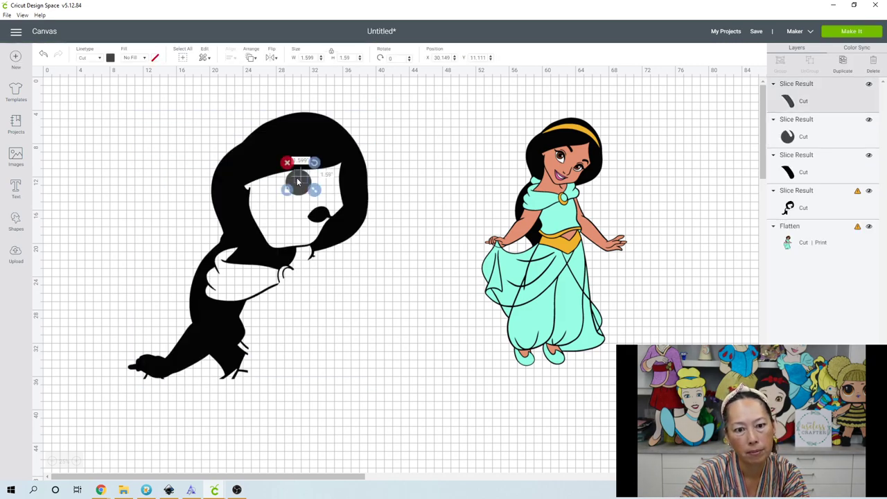
pyautogui.press('Delete')
pyautogui.click(298, 182)
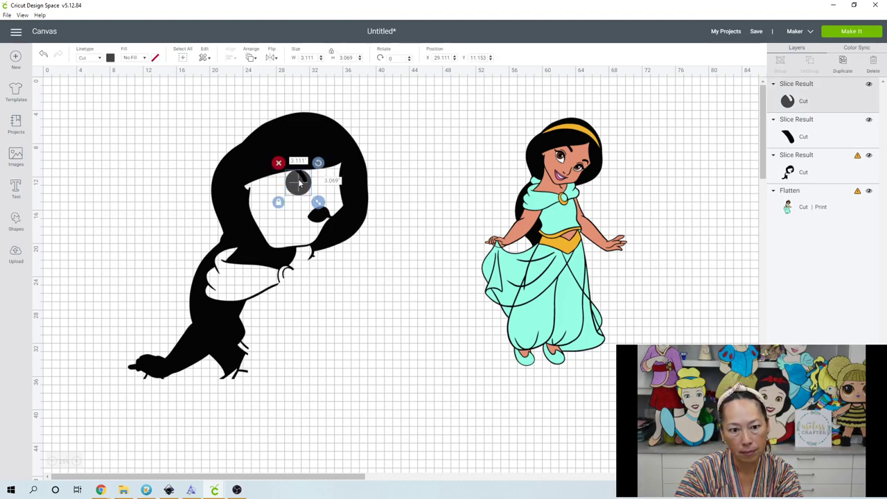
pyautogui.press('Delete')
pyautogui.click(303, 178)
pyautogui.press('Delete')
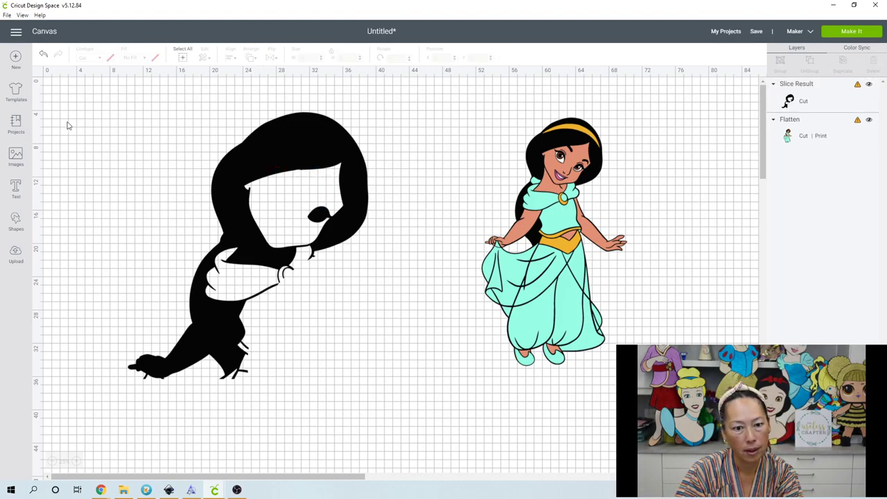
# - Add another circle about 3.1 inches wide and place it over the remaining eye
pyautogui.click(18, 219)
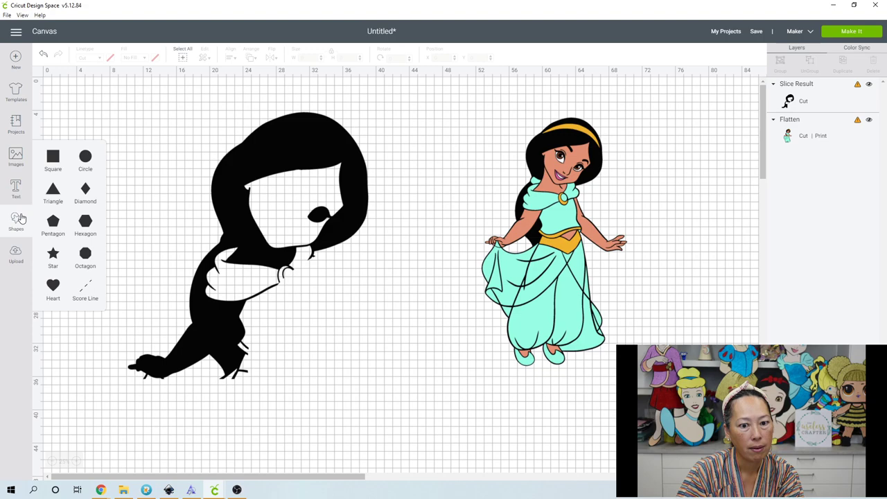
pyautogui.click(85, 157)
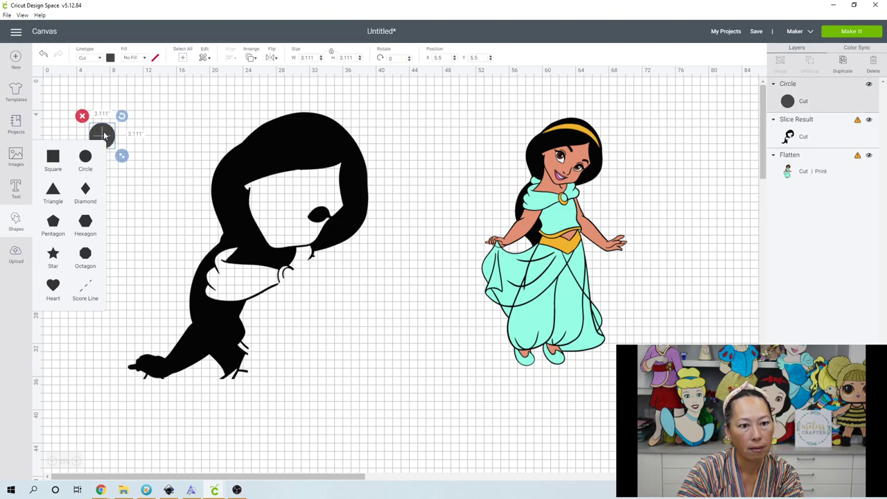
pyautogui.moveTo(104, 135); pyautogui.dragTo(326, 201)
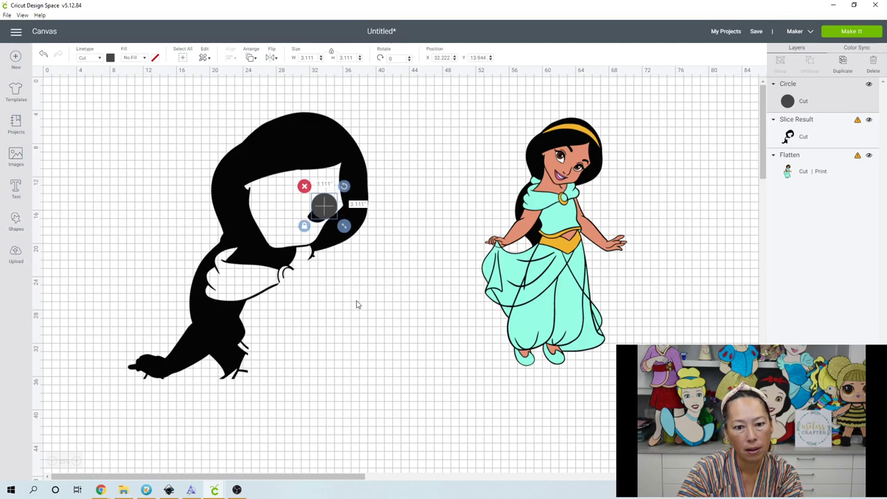
pyautogui.click(358, 305)
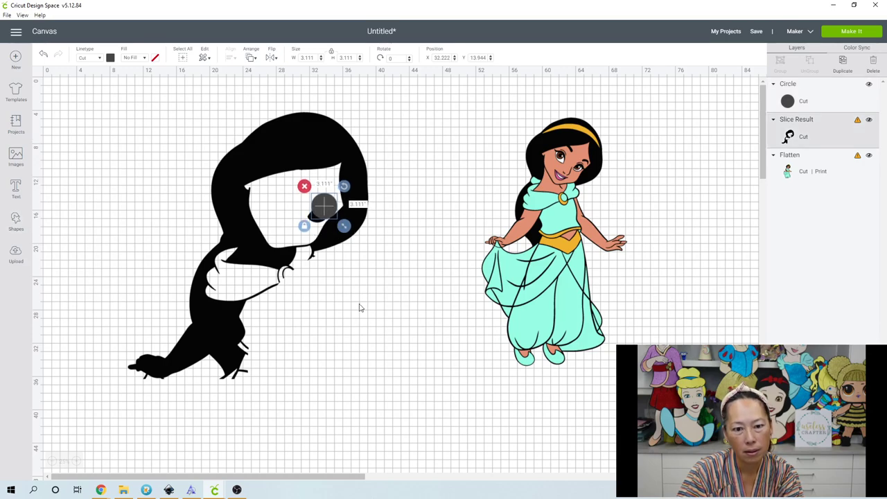
pyautogui.click(329, 201)
pyautogui.click(183, 112)
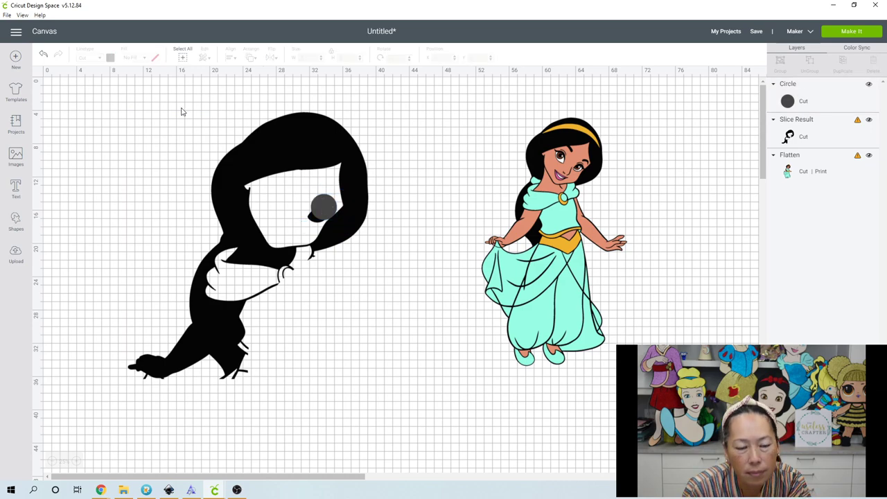
pyautogui.hotkey('ctrl', 'z')
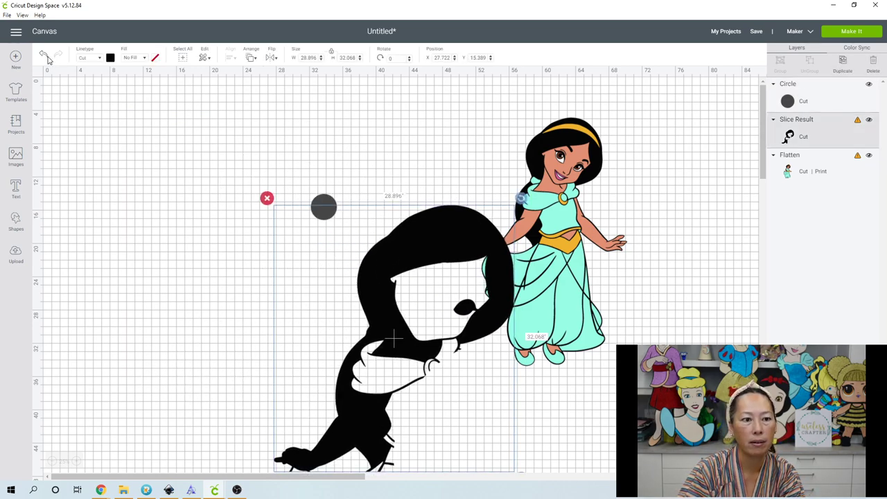
pyautogui.click(43, 54)
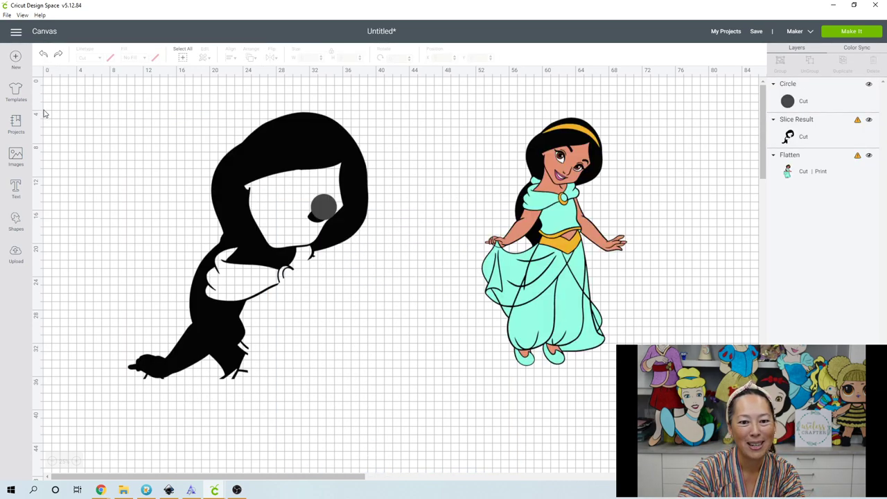
# - Slice the circle with the black outline at the eye and delete the grey circle pieces and the cut-out eye piece
pyautogui.moveTo(57, 95); pyautogui.dragTo(333, 247)
pyautogui.click(780, 480)
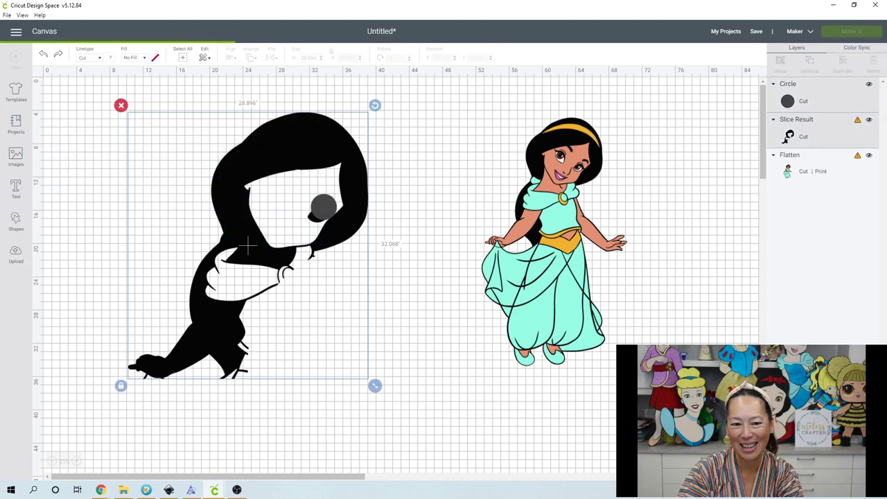
pyautogui.click(330, 214)
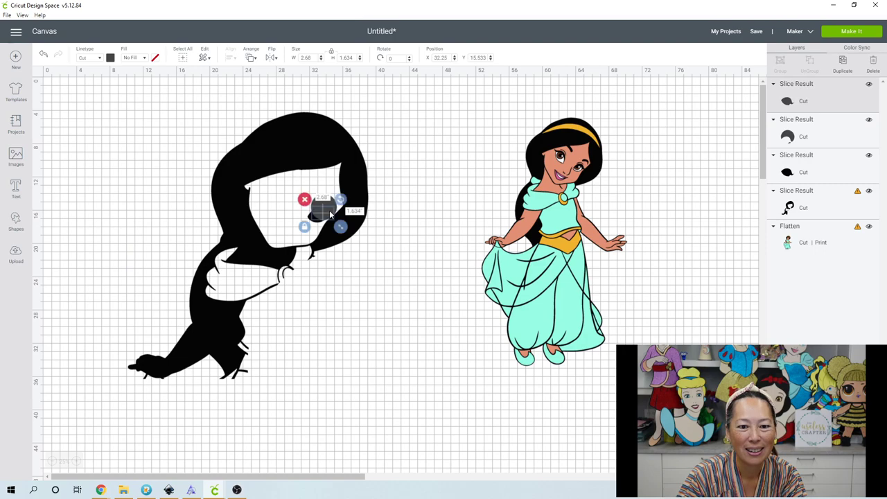
pyautogui.press('Delete')
pyautogui.click(326, 206)
pyautogui.press('Delete')
pyautogui.click(324, 211)
pyautogui.press('Delete')
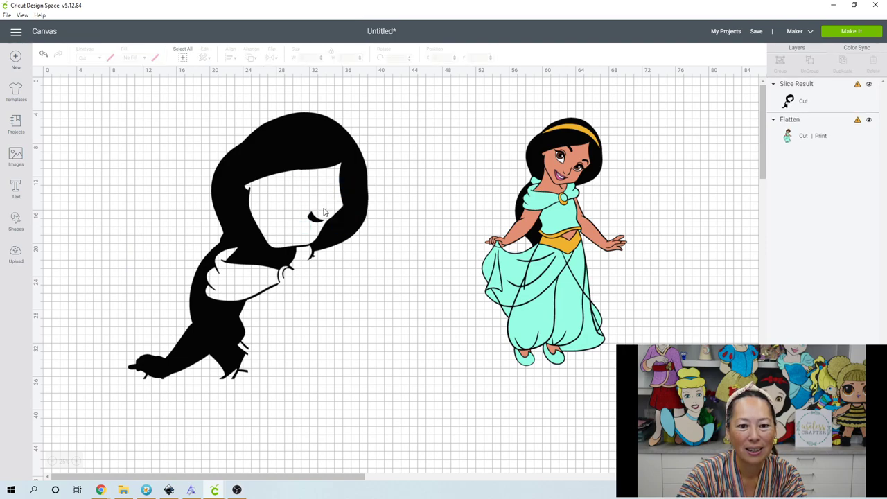
# - Hide the contour of the small crescent left of the eye in the black outline
pyautogui.click(319, 223)
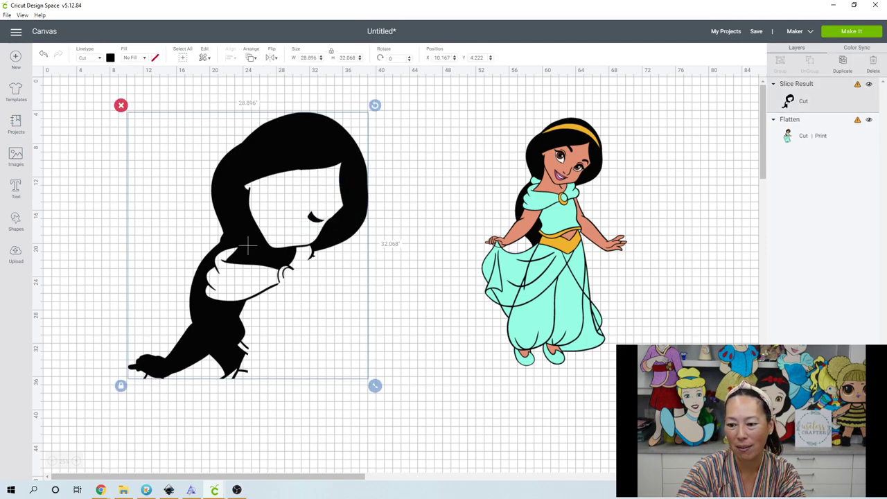
pyautogui.click(866, 468)
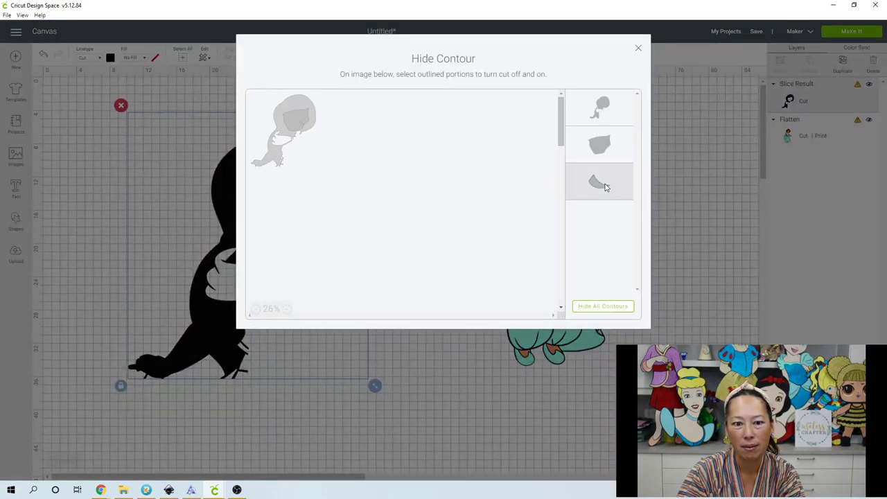
pyautogui.click(638, 49)
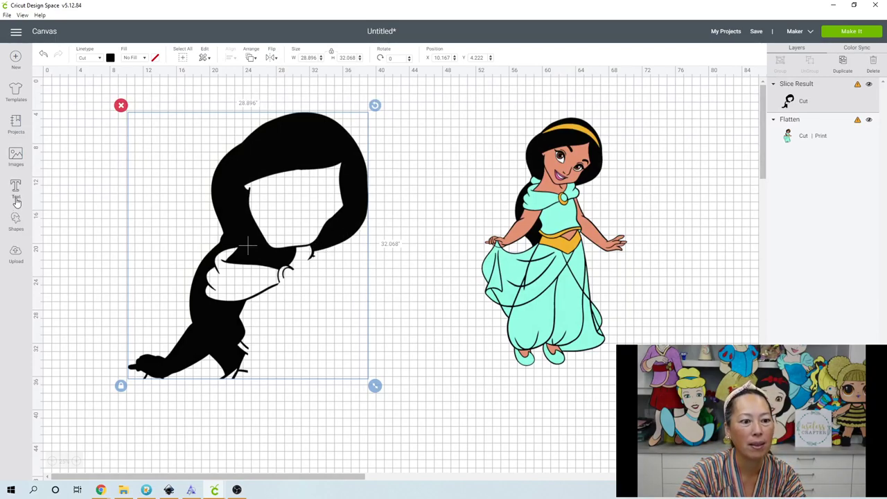
# - Add a circle about 3.1 inches wide and place it over the thin line at the chin and neck of the outline
pyautogui.click(17, 225)
pyautogui.click(85, 159)
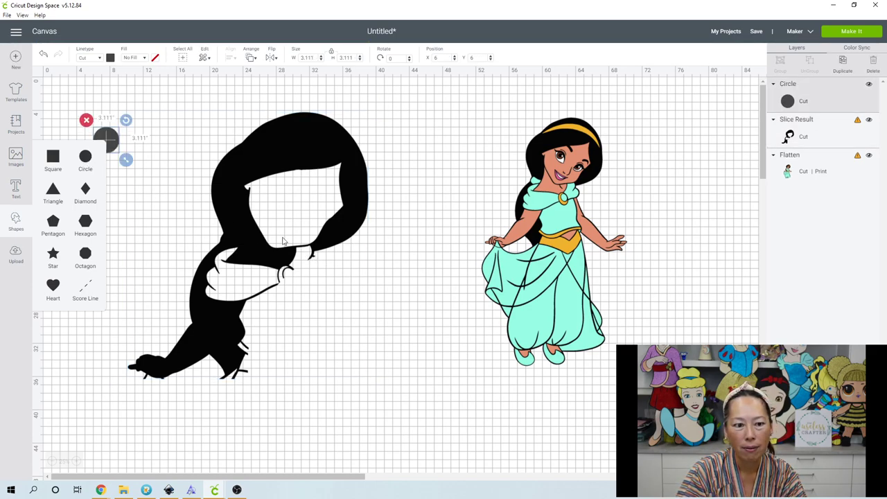
pyautogui.moveTo(115, 144); pyautogui.dragTo(303, 240)
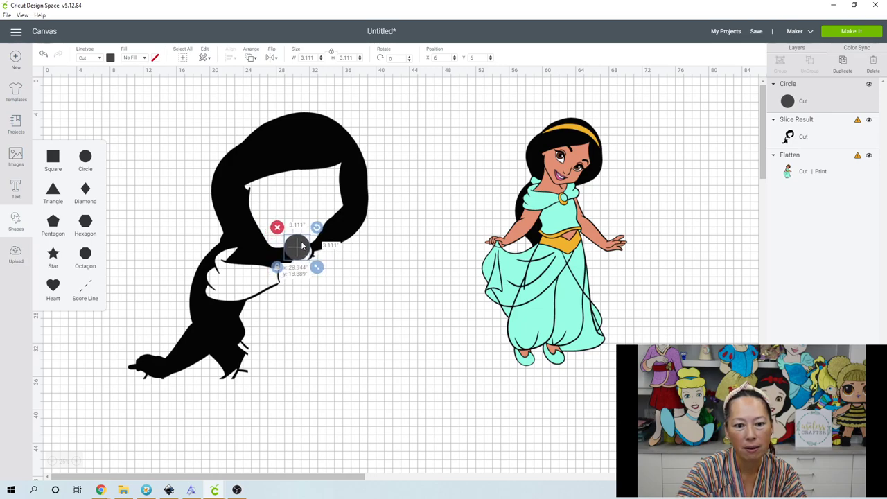
pyautogui.click(386, 293)
pyautogui.moveTo(380, 258); pyautogui.dragTo(312, 238)
pyautogui.click(296, 245)
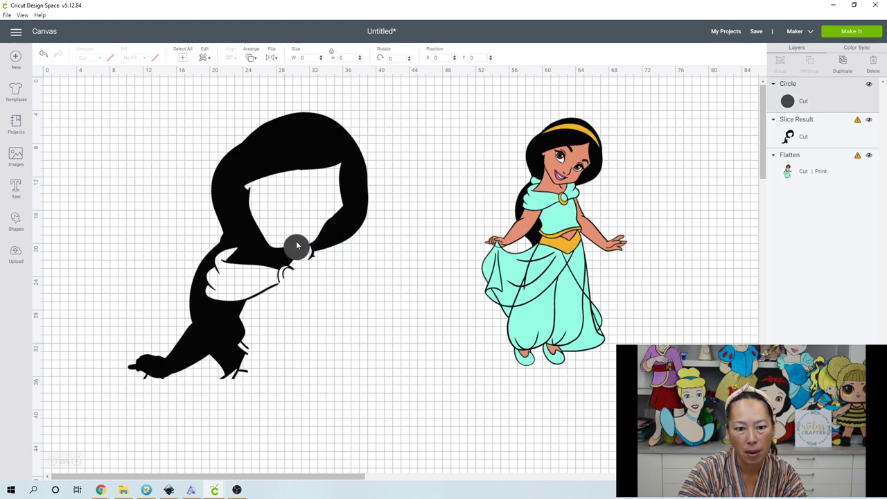